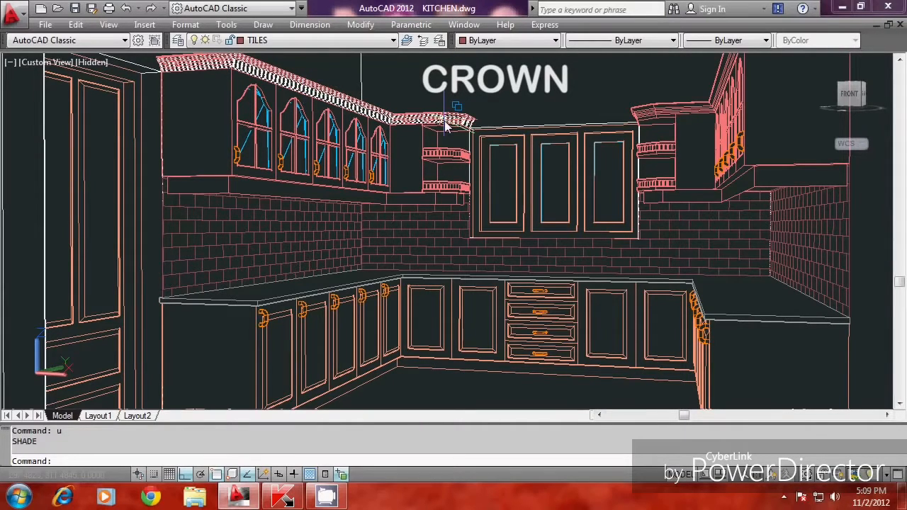
Display the kitchen model with shaded surfaces using the SHADE command
mouse_move(450, 122)
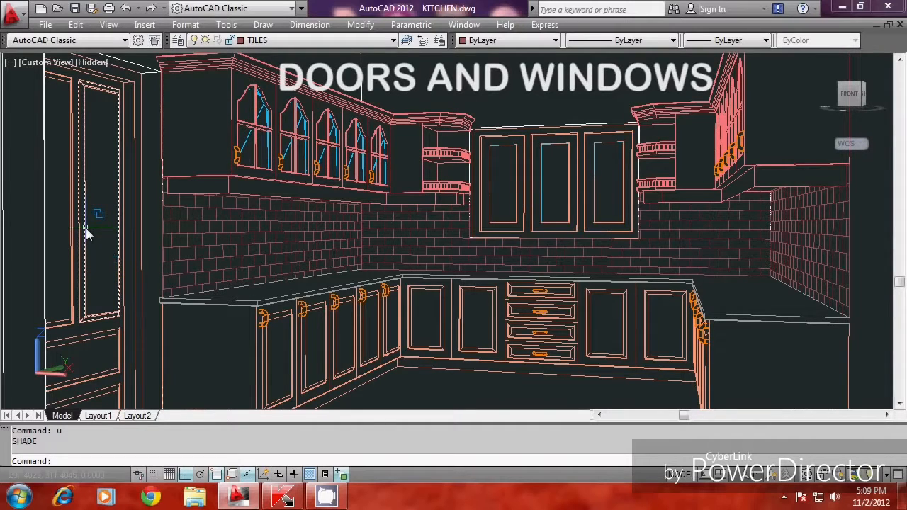
click(578, 205)
text(s)
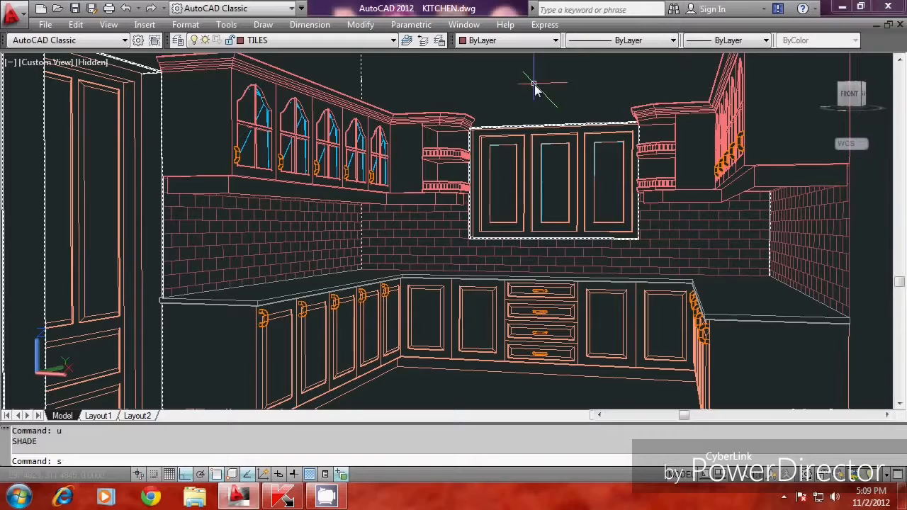
text(hade)
key(Return)
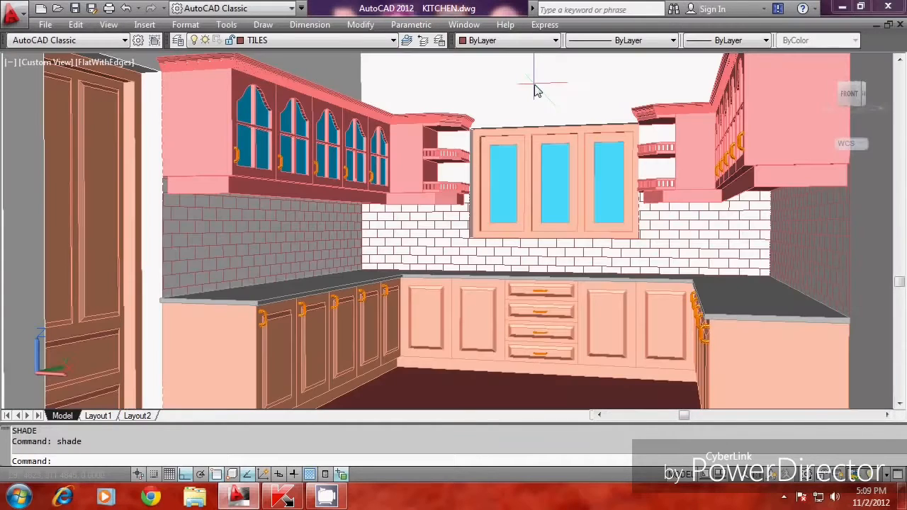
Orbit the shaded kitchen to look down on the cabinets and countertops in perspective, and undo the last view change
text(orbi)
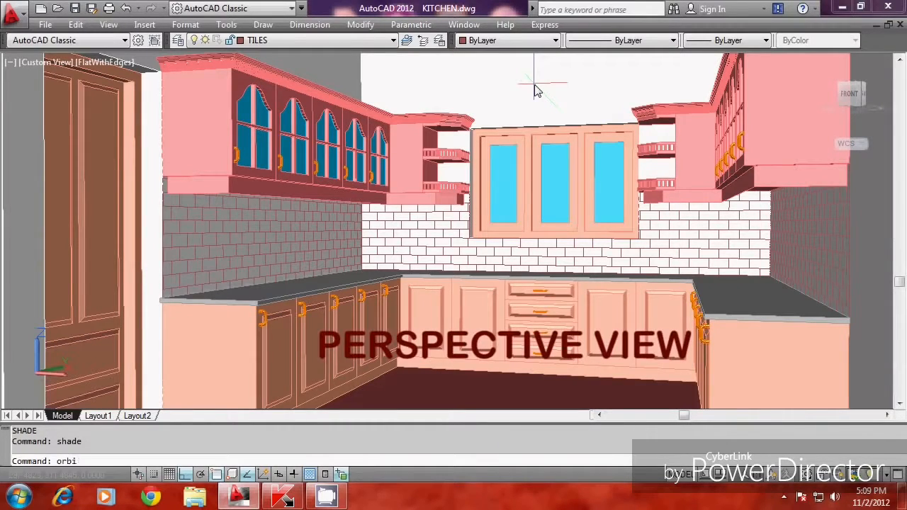
text(t)
key(Return)
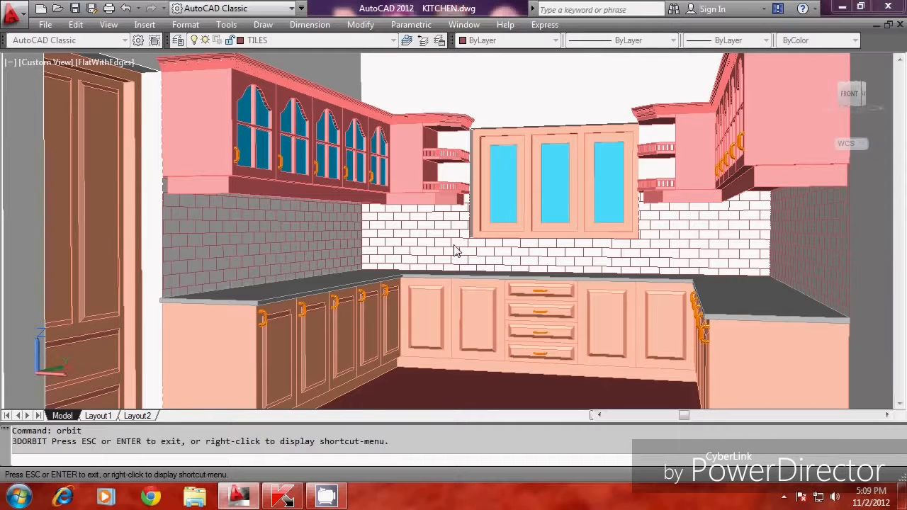
drag(456, 252, 433, 180)
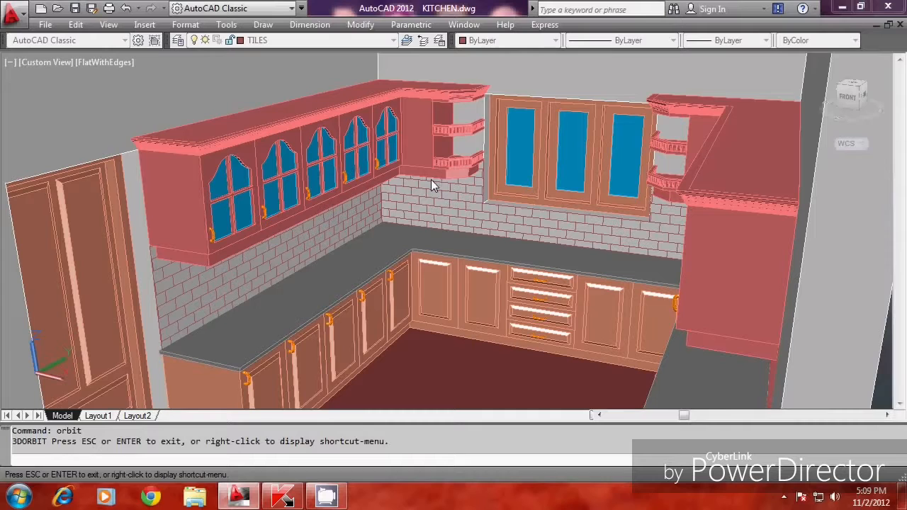
right_click(432, 181)
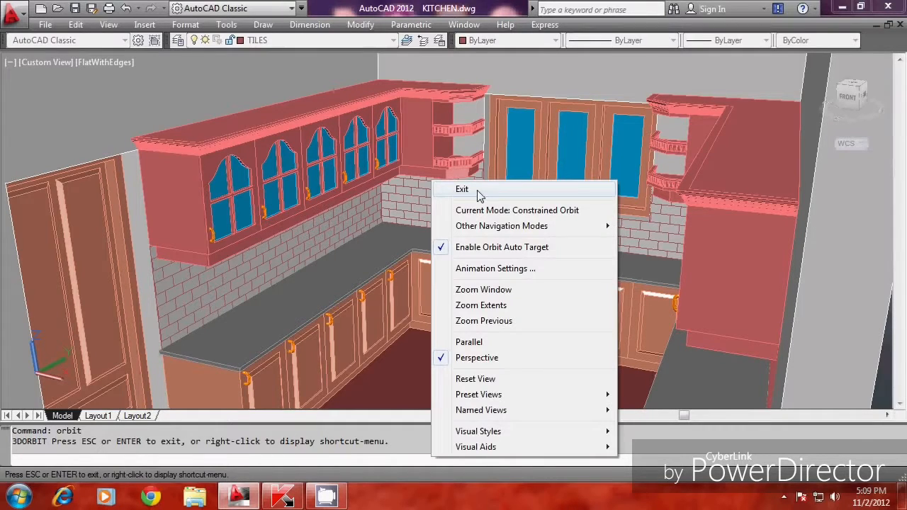
click(462, 190)
click(454, 309)
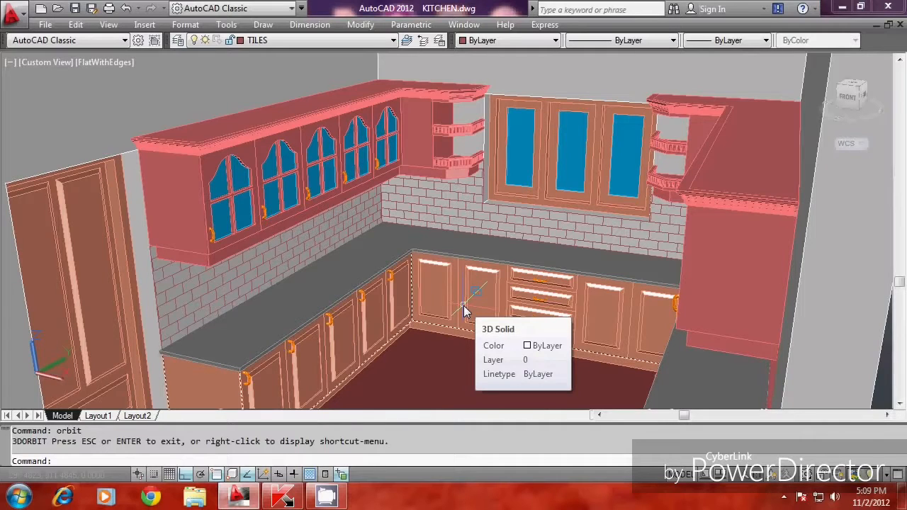
text(u)
key(Return)
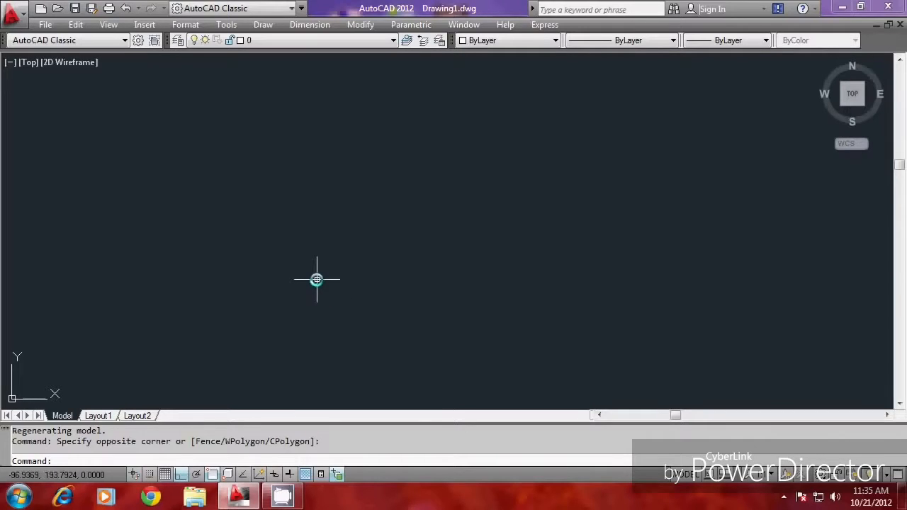
Set the model space limits from 0,0 to 500,500 and zoom to the full drawing area
text(LIMITS)
key(Return)
text(0,)
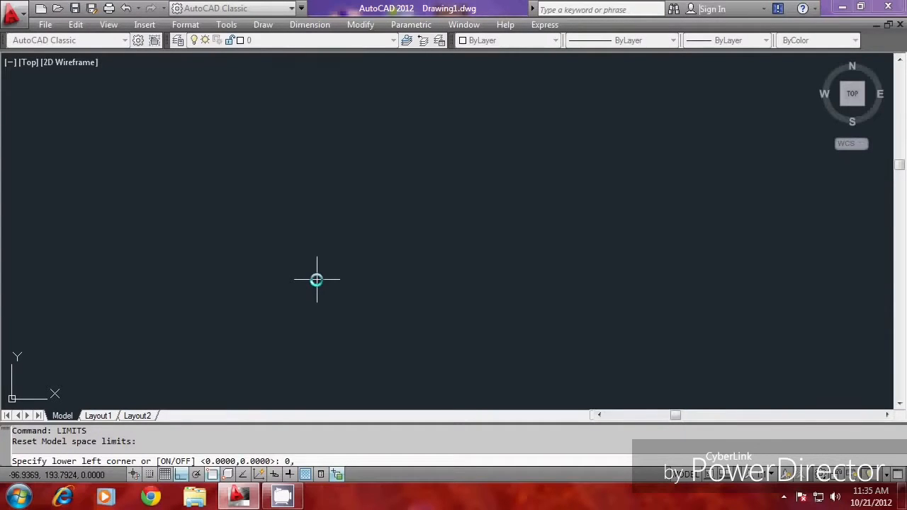
text(0)
key(Return)
text(500)
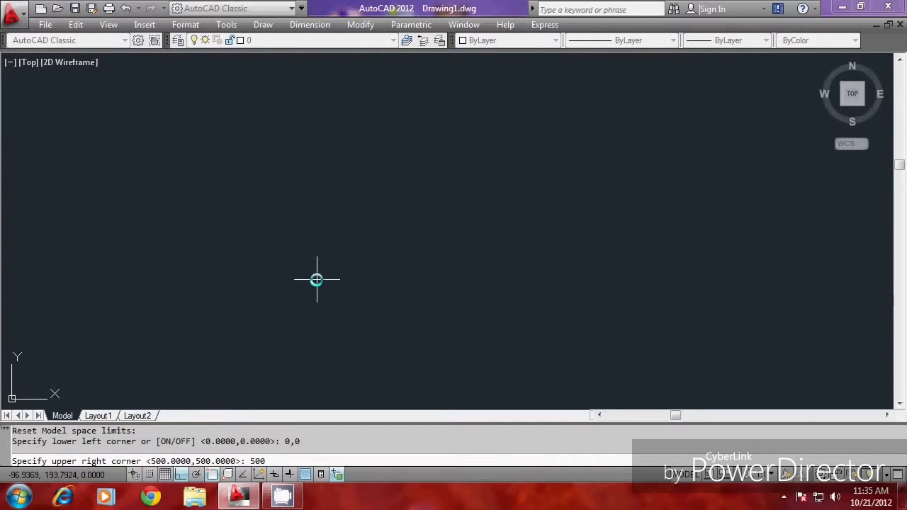
text(,500)
key(Return)
text(Z)
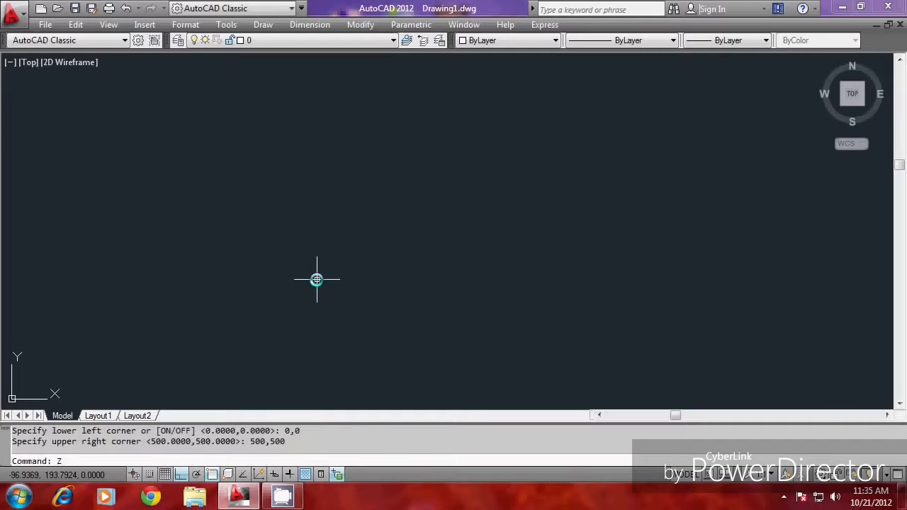
key(Return)
text(A)
key(Return)
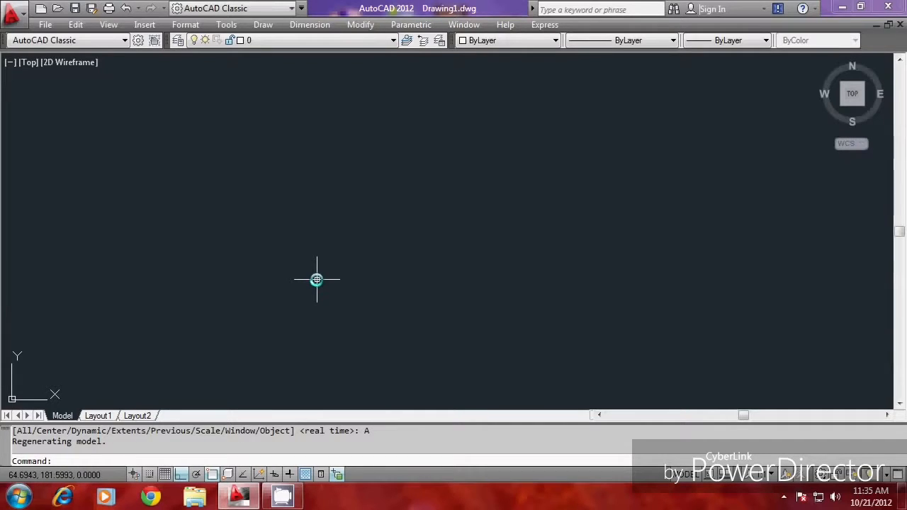
Draw an open U-shaped polyline for the inner wall line: 420 up, 360 to the right and 420 down
text(PL)
key(Return)
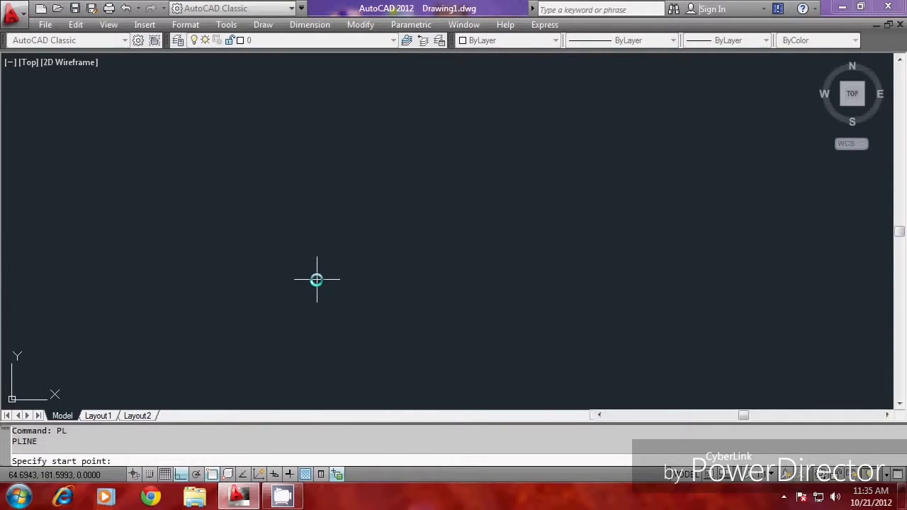
click(196, 365)
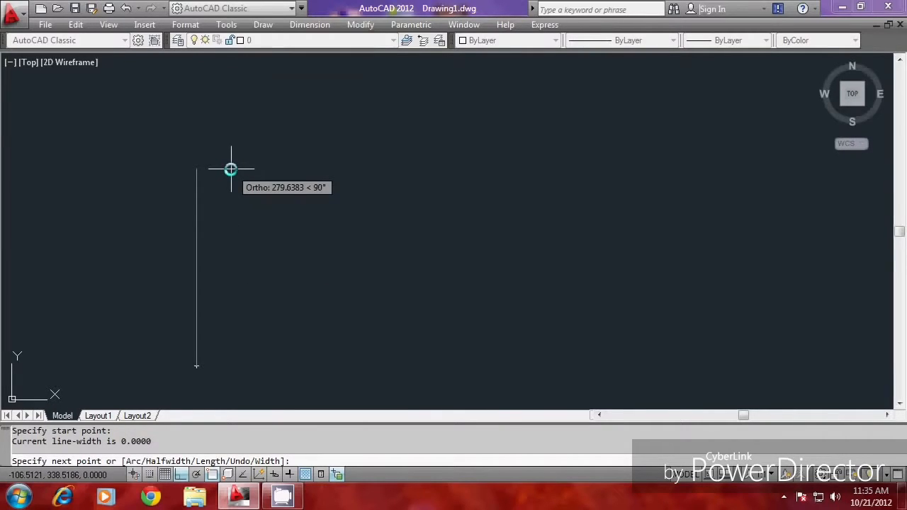
text(420)
key(Return)
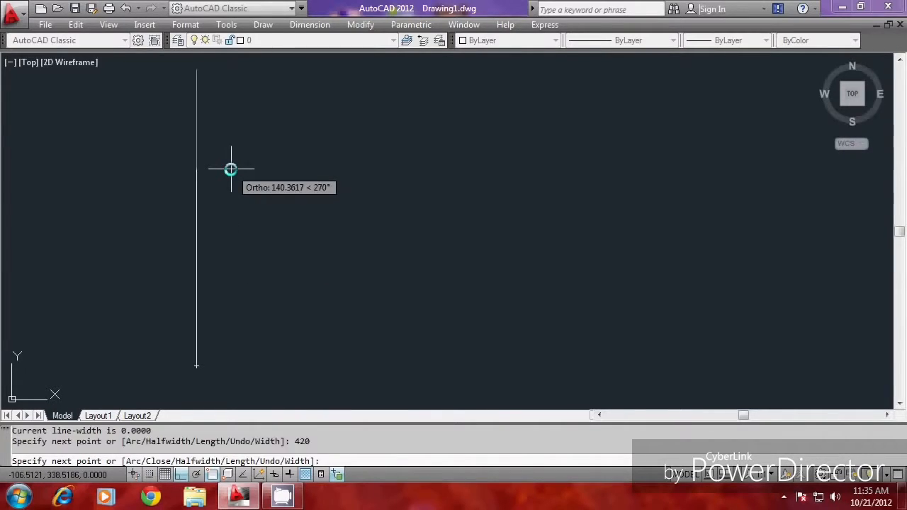
text(3)
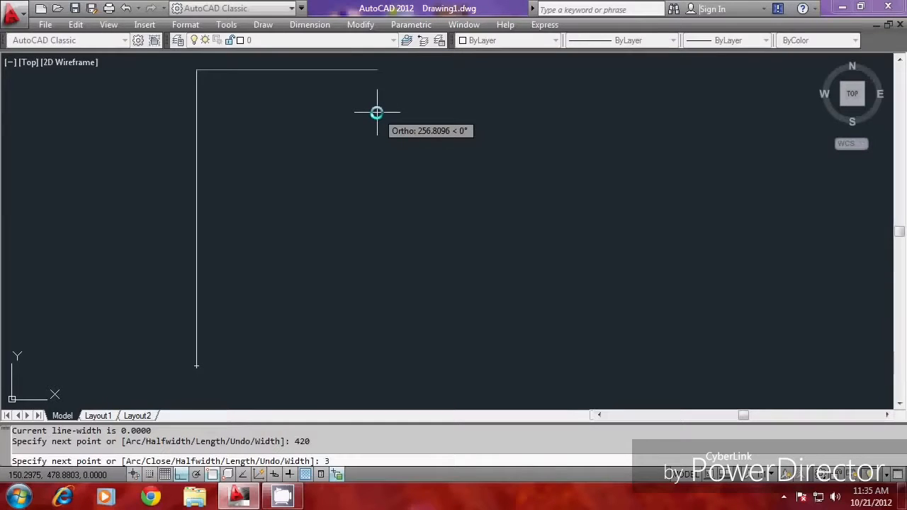
text(60)
key(Return)
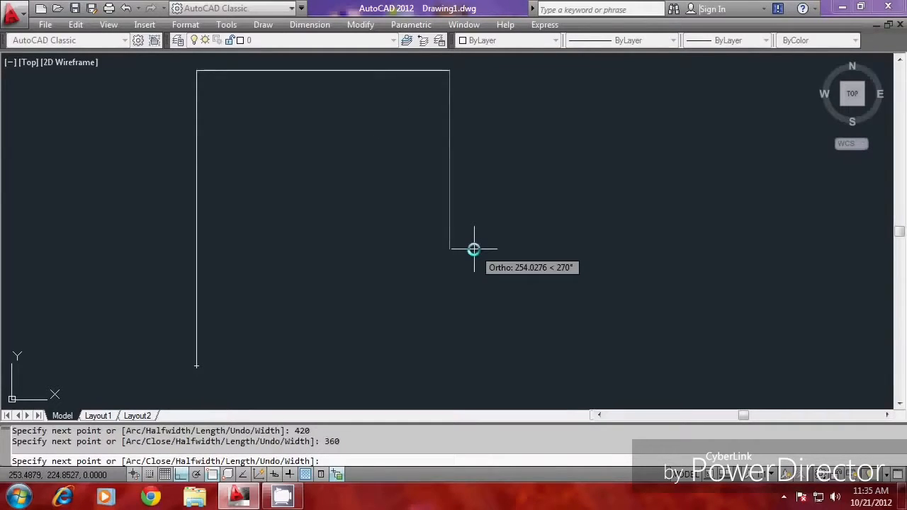
text(420)
key(Return)
key(Return)
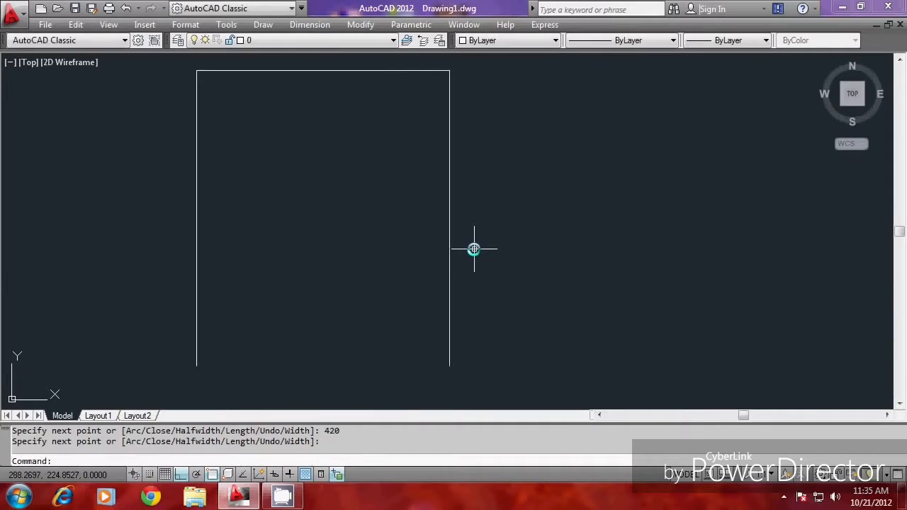
Offset the U-shaped wall polyline outward by 24
text(o)
key(Return)
text(24)
key(Return)
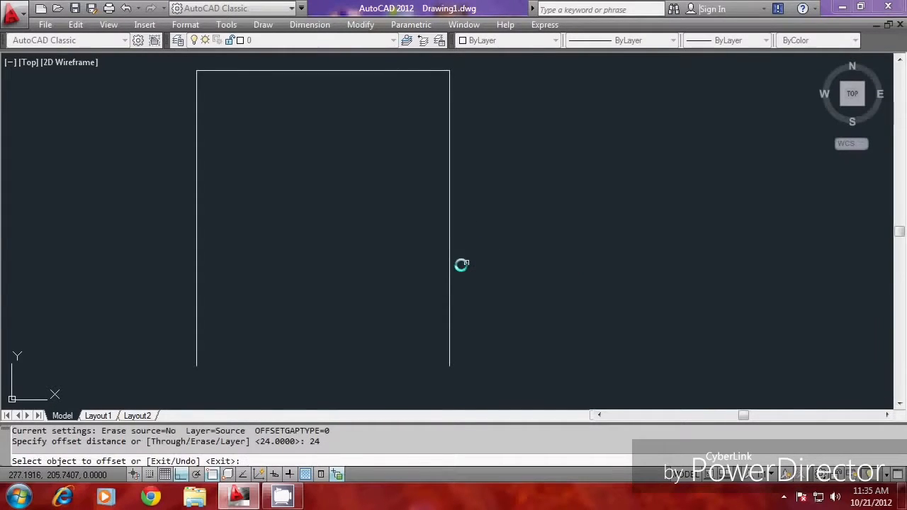
click(447, 265)
click(492, 266)
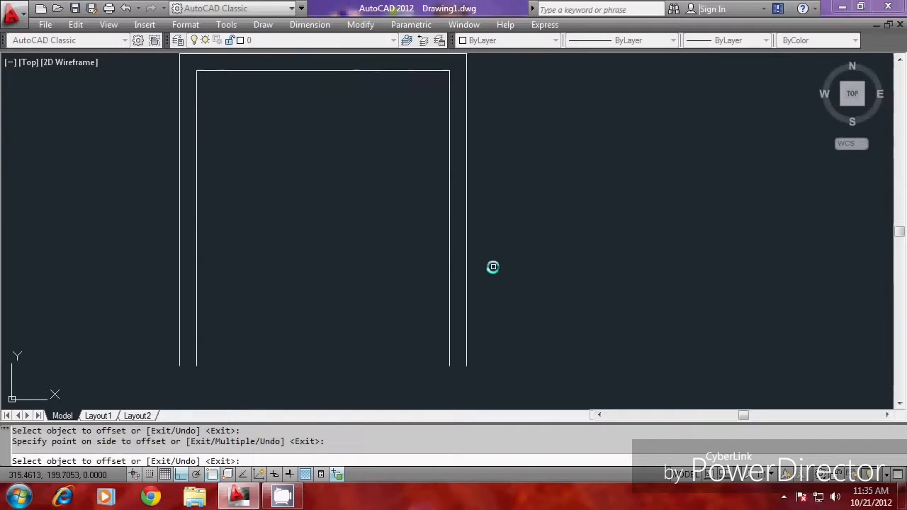
key(Escape)
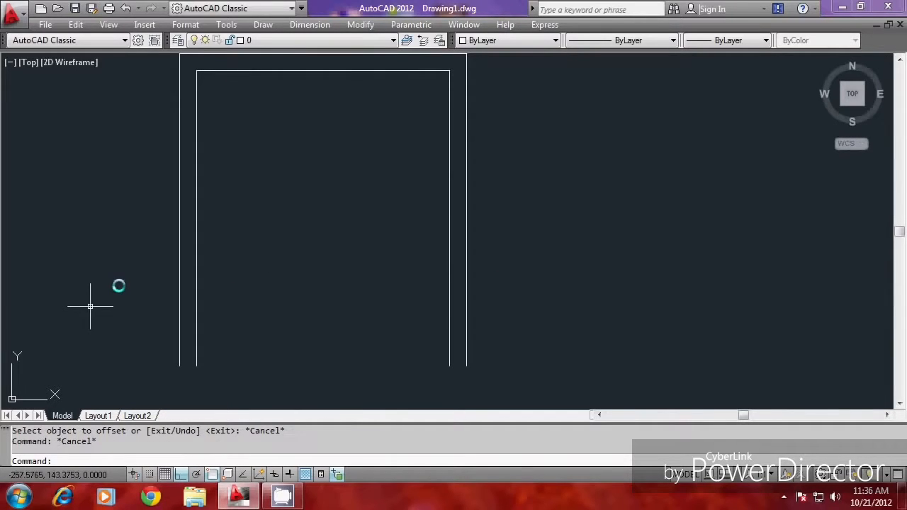
key(Escape)
Close both open lower ends of the double wall outline with short polylines between the inner and outer lines
text(pl)
key(Return)
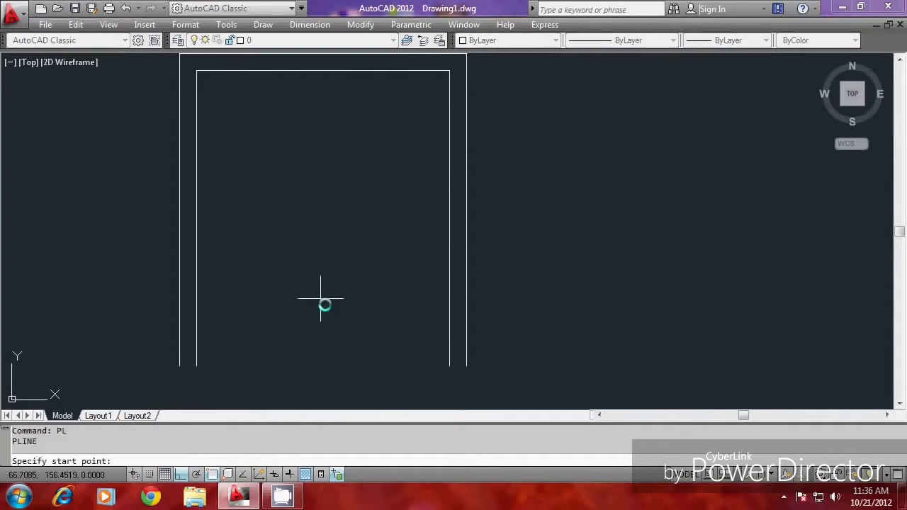
click(185, 366)
click(196, 367)
key(Return)
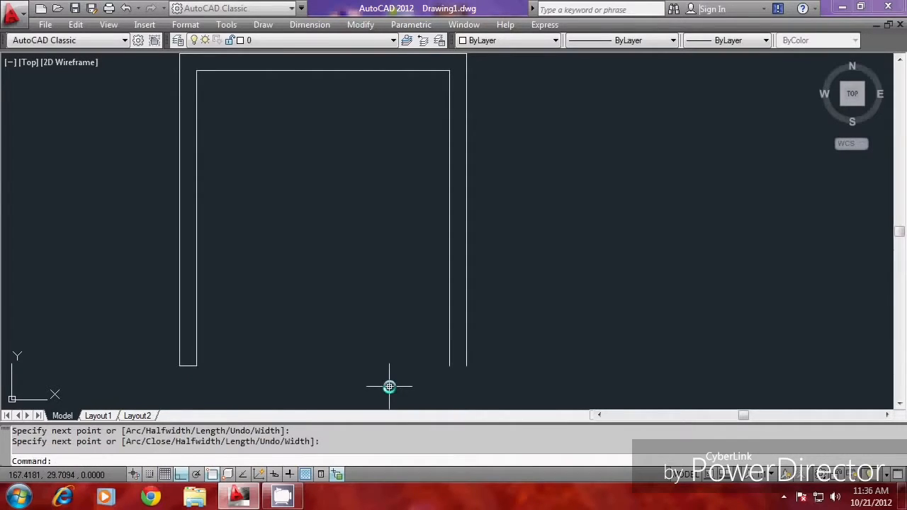
key(Return)
click(451, 366)
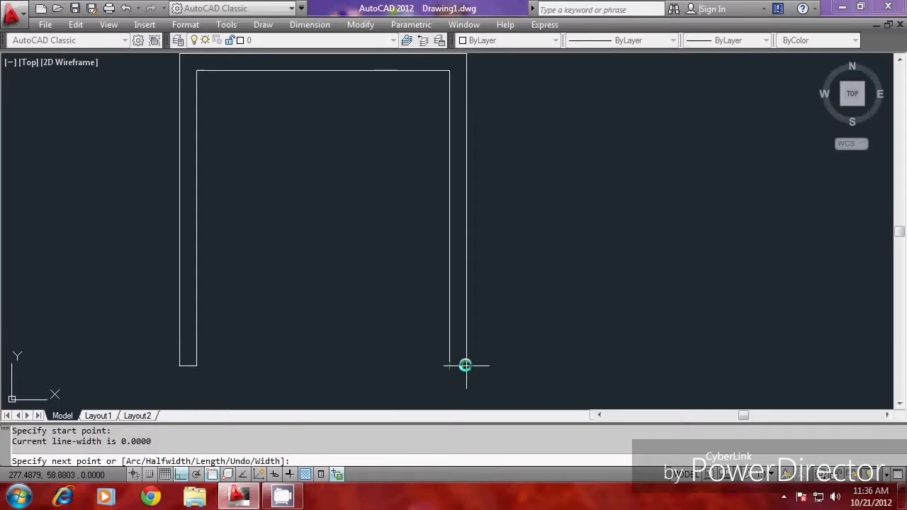
click(466, 365)
key(Return)
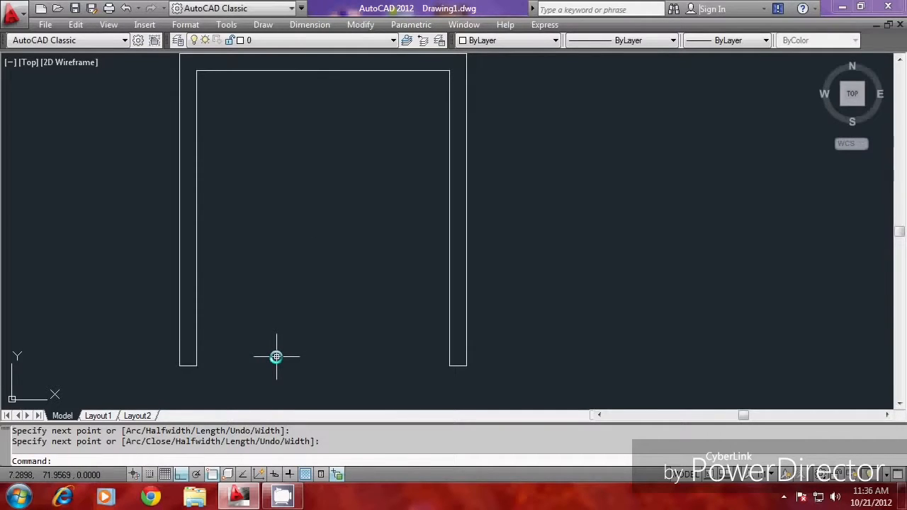
Join all the wall outline segments into a single closed polyline with PEDIT
text(pe)
key(Return)
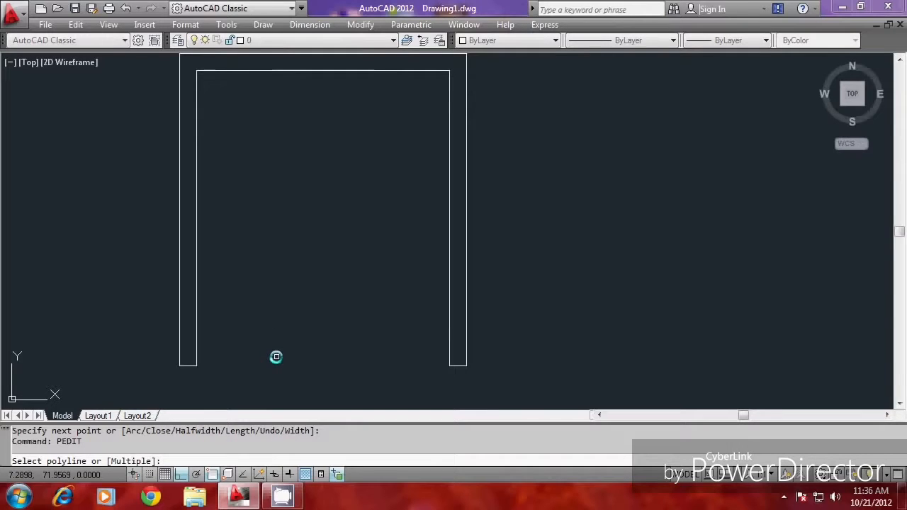
text(L)
key(Return)
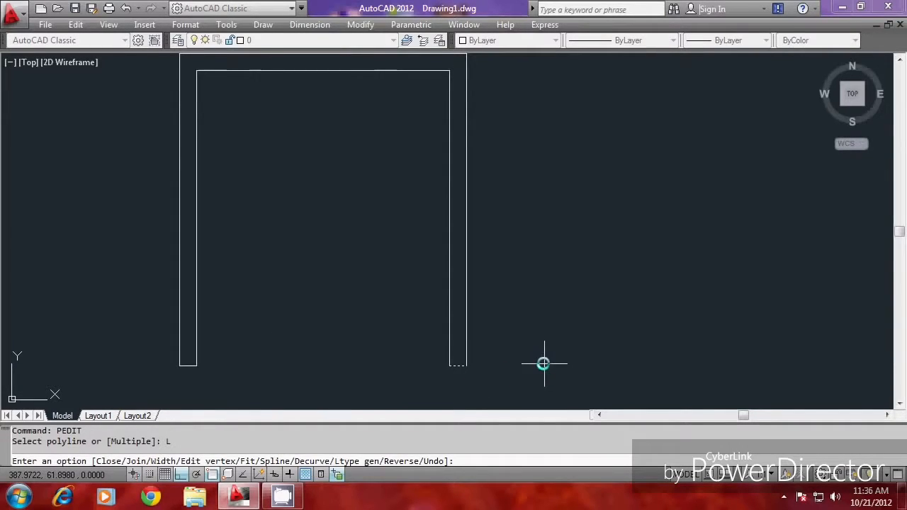
text(J)
key(Return)
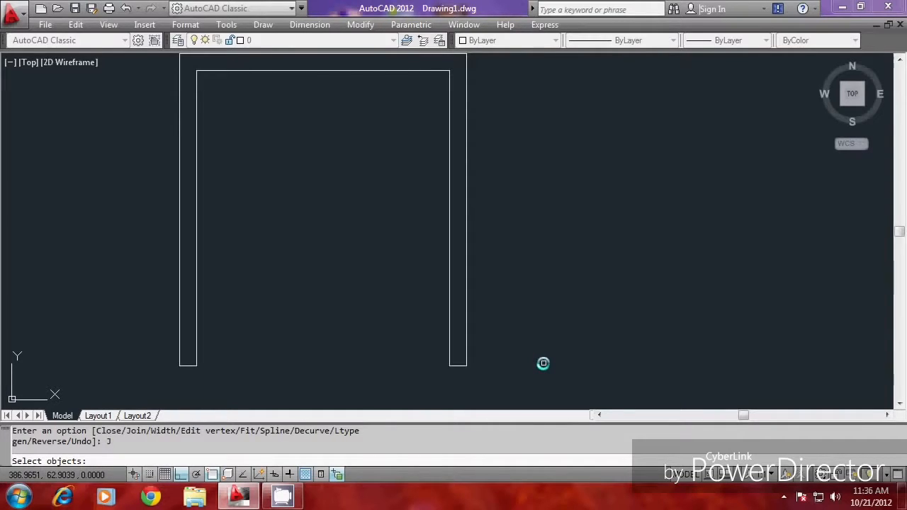
text(ALL)
key(Return)
key(Return)
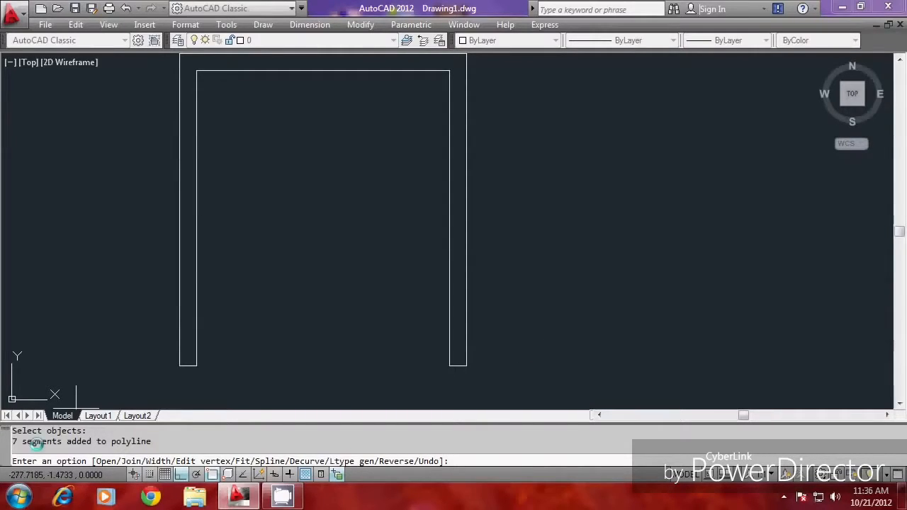
key(Return)
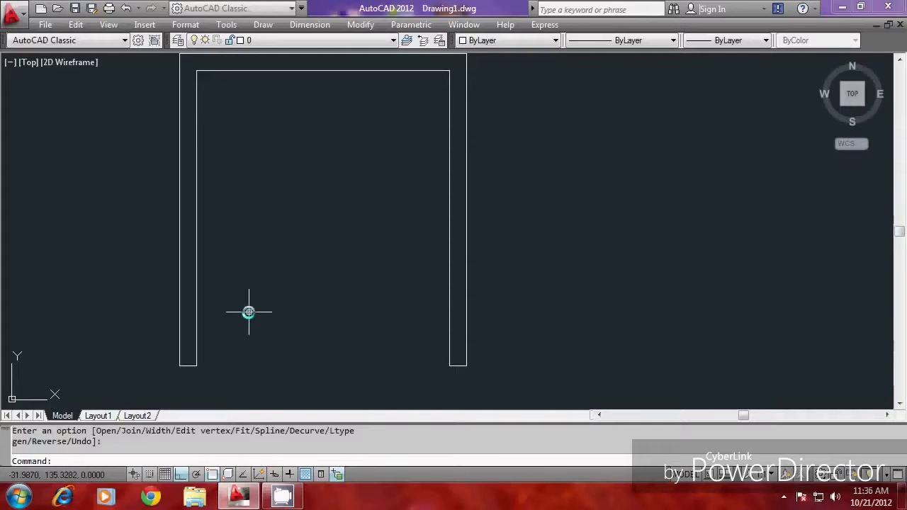
Extrude the closed wall outline to a height of 300
text(ext)
key(Return)
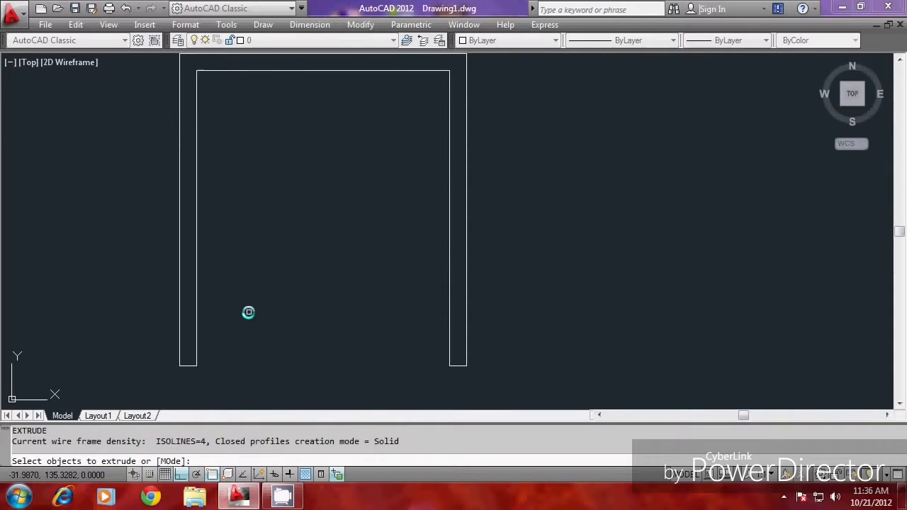
text(L)
key(Return)
key(Return)
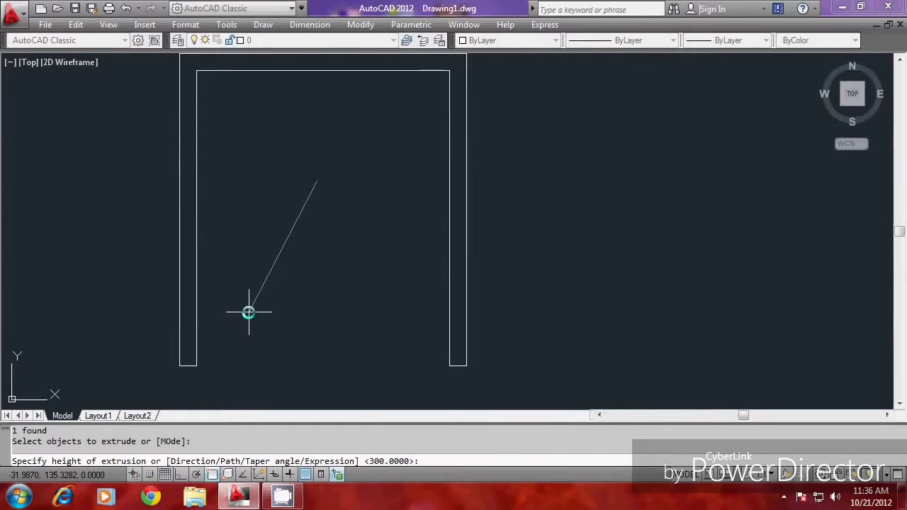
text(300)
key(Return)
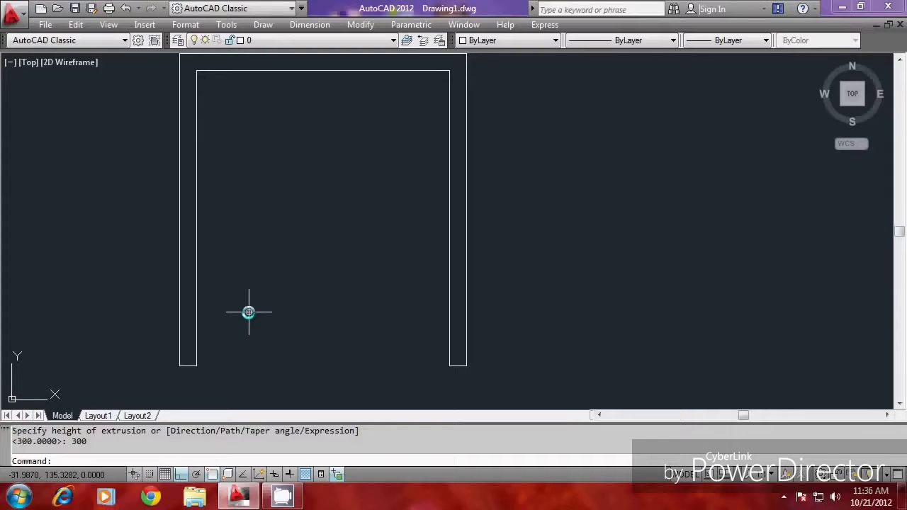
Switch the model view from Top to SE Isometric
text(VPOINT)
key(Return)
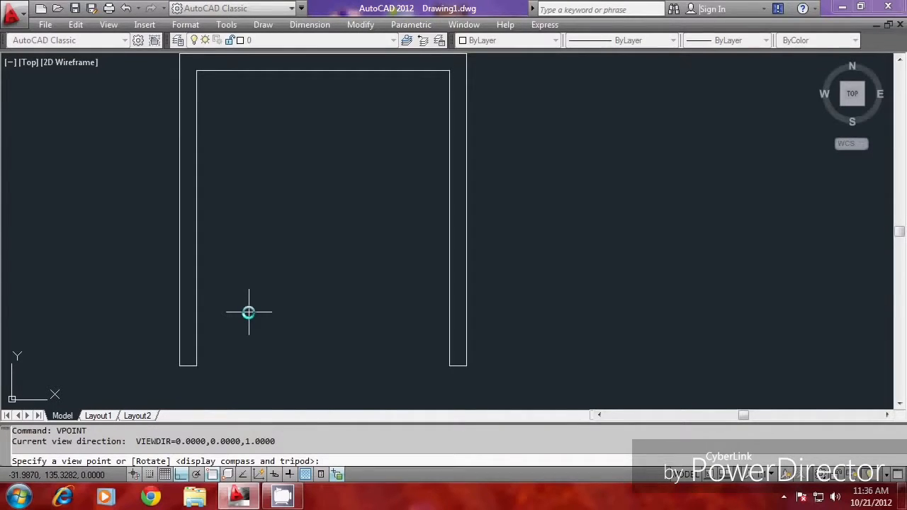
key(Escape)
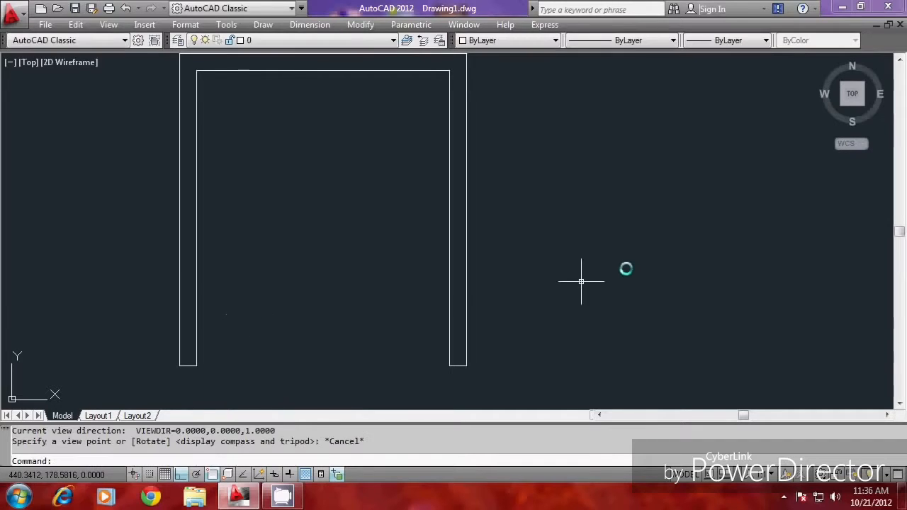
click(862, 104)
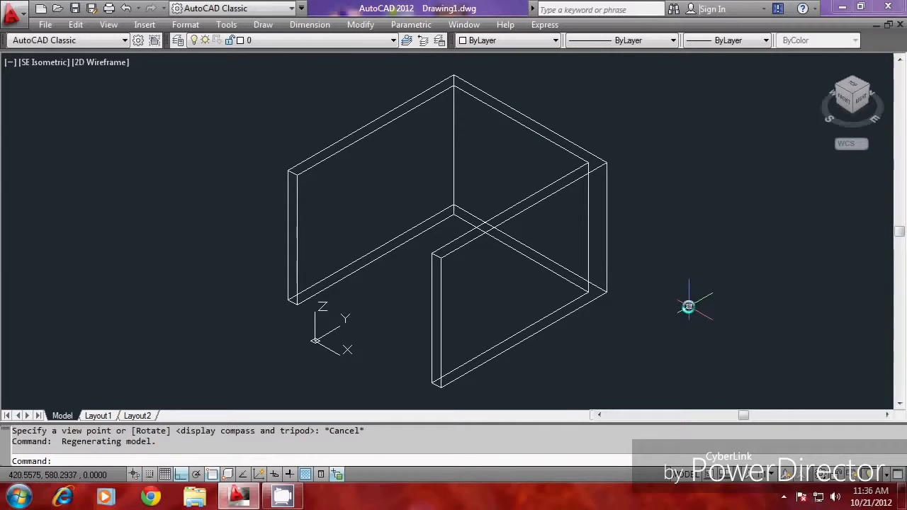
text(HI)
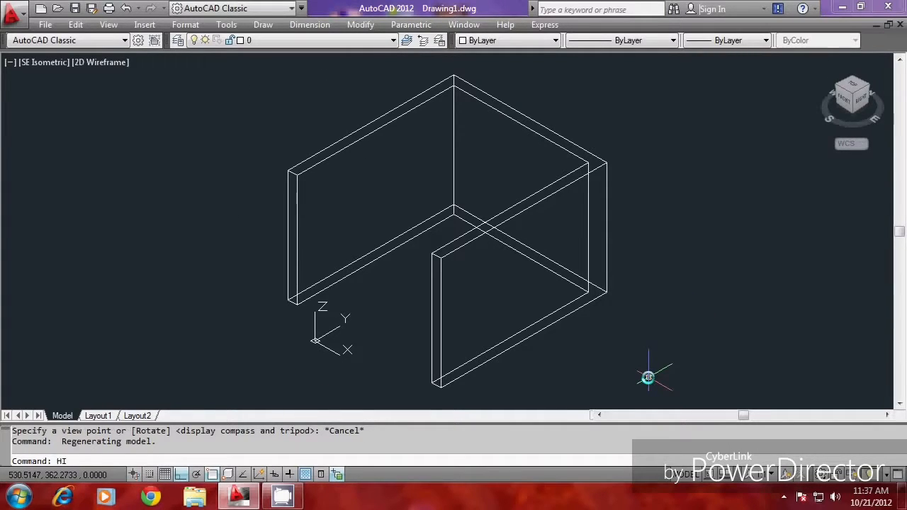
key(Escape)
key(Escape)
key(ctrl+a)
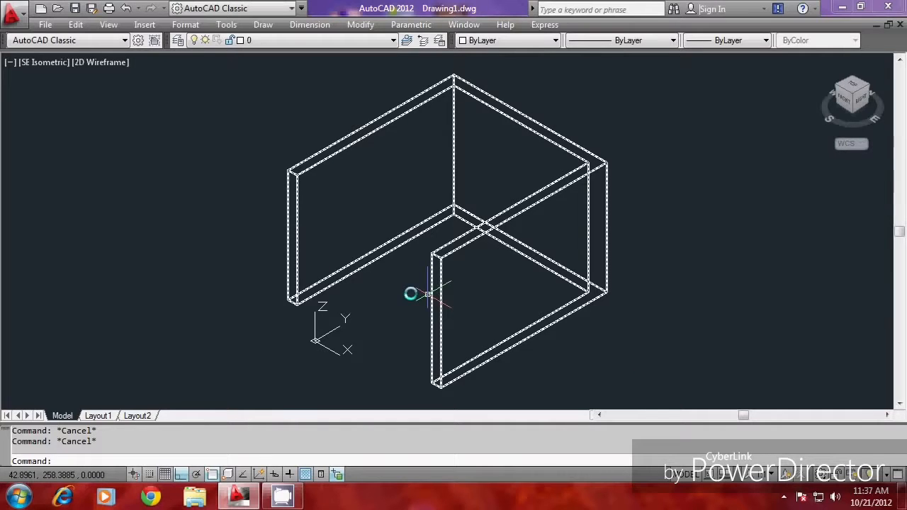
key(Escape)
scroll(344, 312, up, 2)
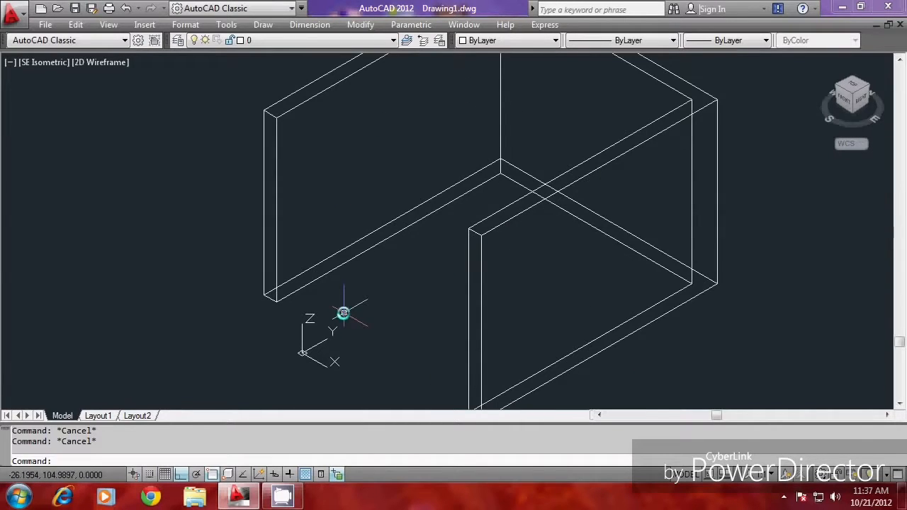
scroll(343, 313, down, 1)
key(ctrl+a)
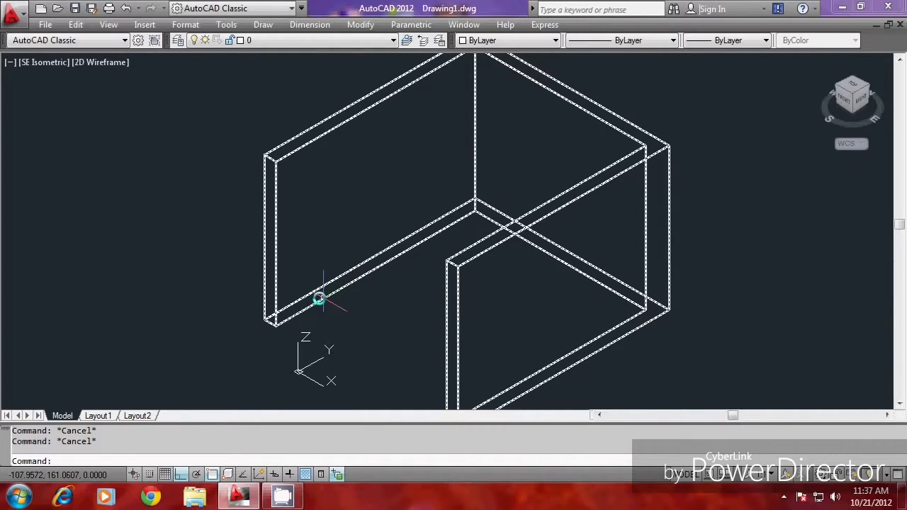
key(Escape)
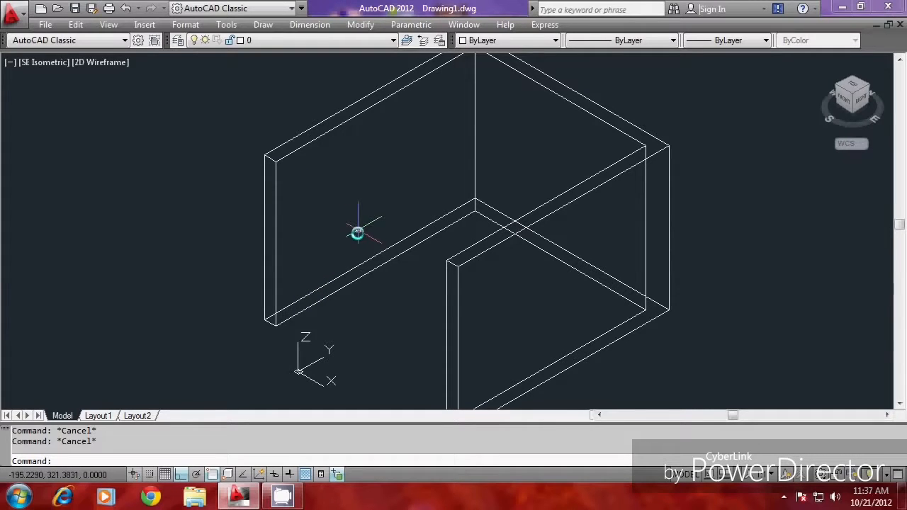
key(ctrl+a)
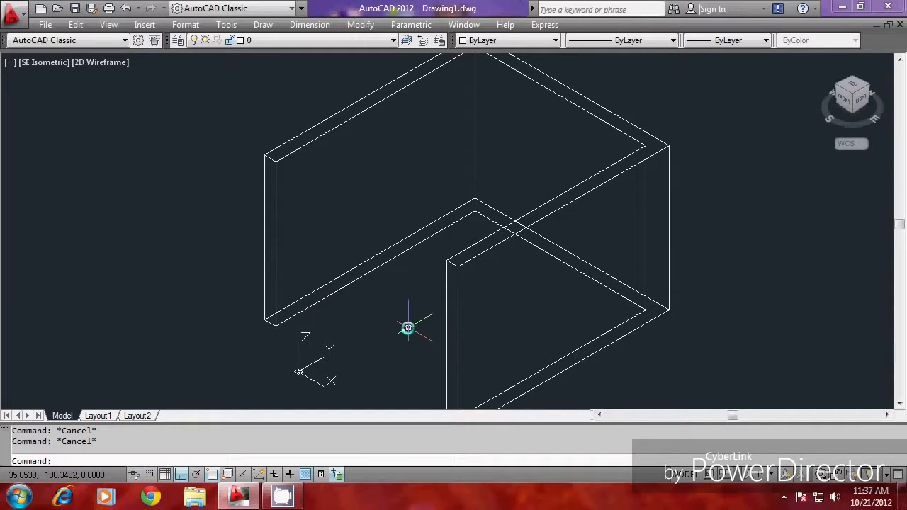
Set the UCS origin at the left wall's lower inner front corner, with X along the wall base and Y pointing up
text(ucs)
key(Return)
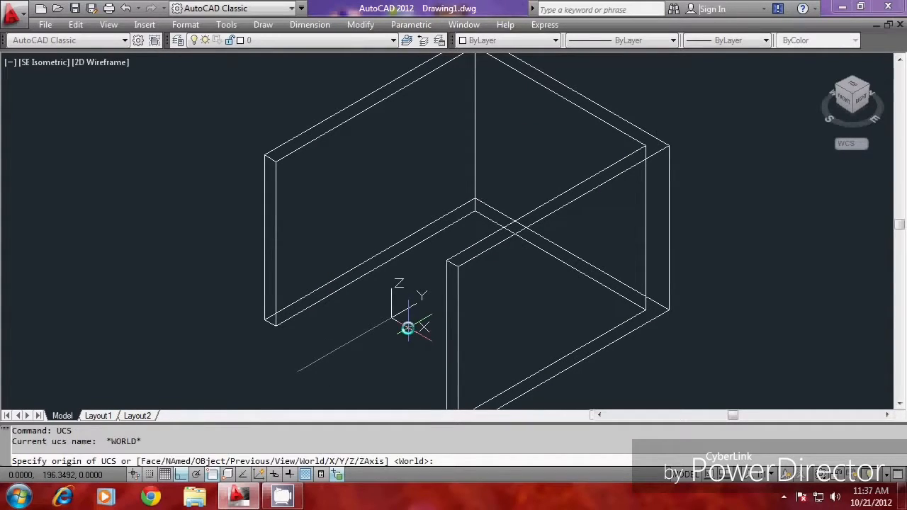
click(277, 328)
click(459, 219)
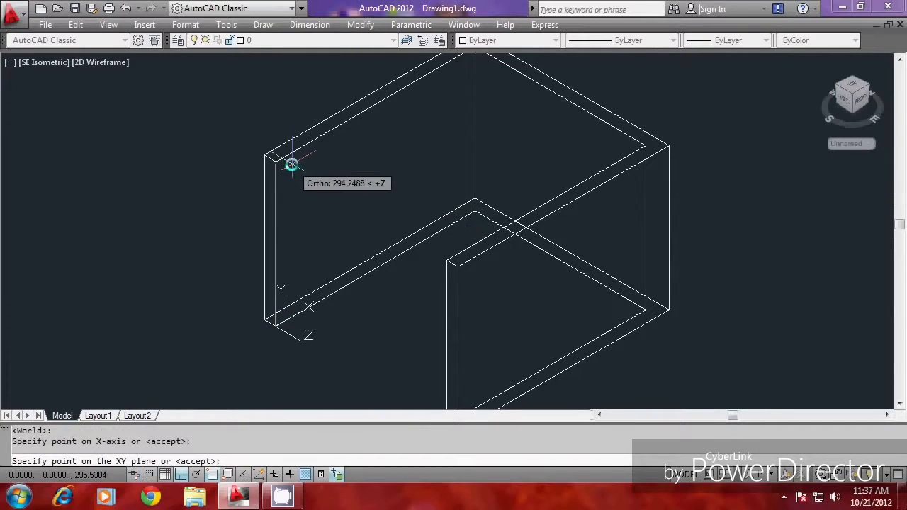
click(292, 165)
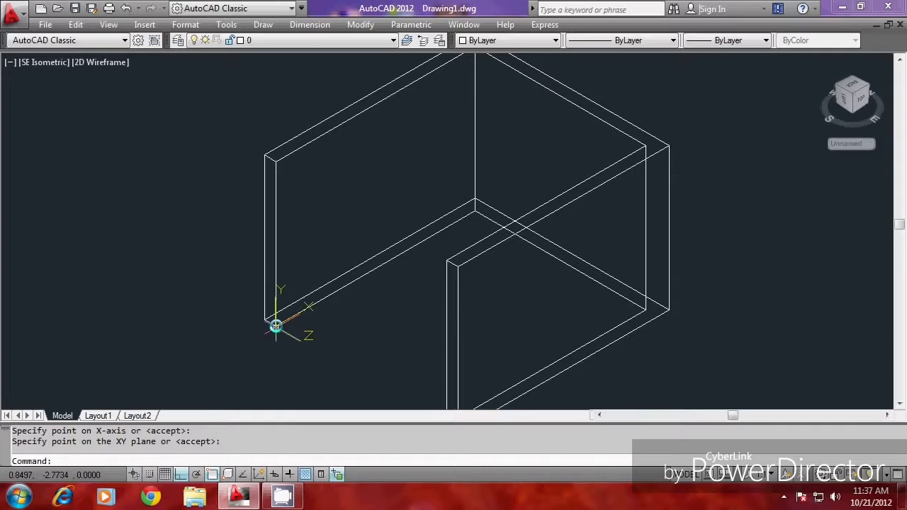
scroll(278, 324, up, 3)
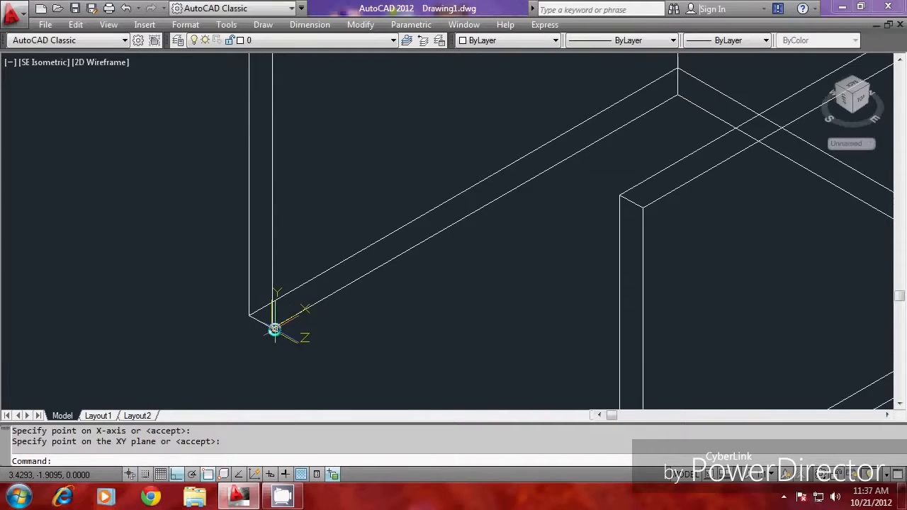
scroll(249, 376, down, 2)
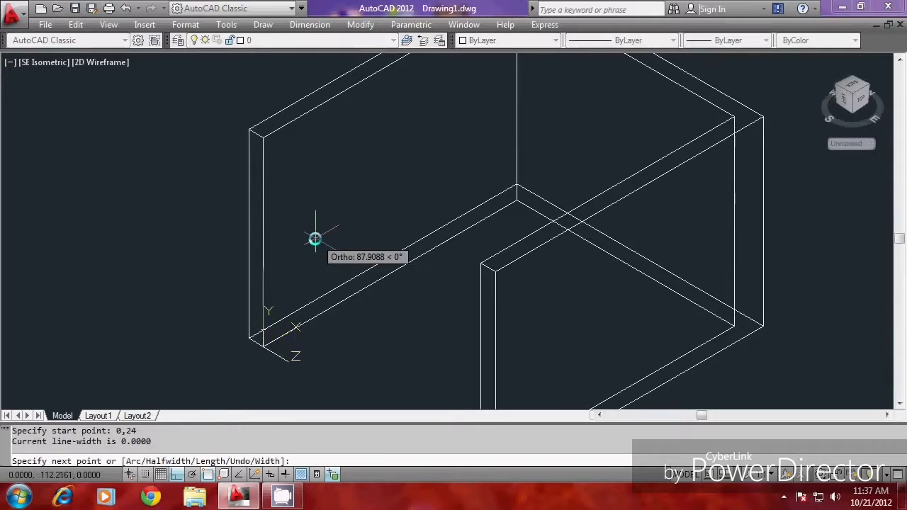
key(Escape)
Draw a closed door outline polyline on the left wall's inner face, starting at 24,0, 90 wide and 210 high
text(PL)
key(Return)
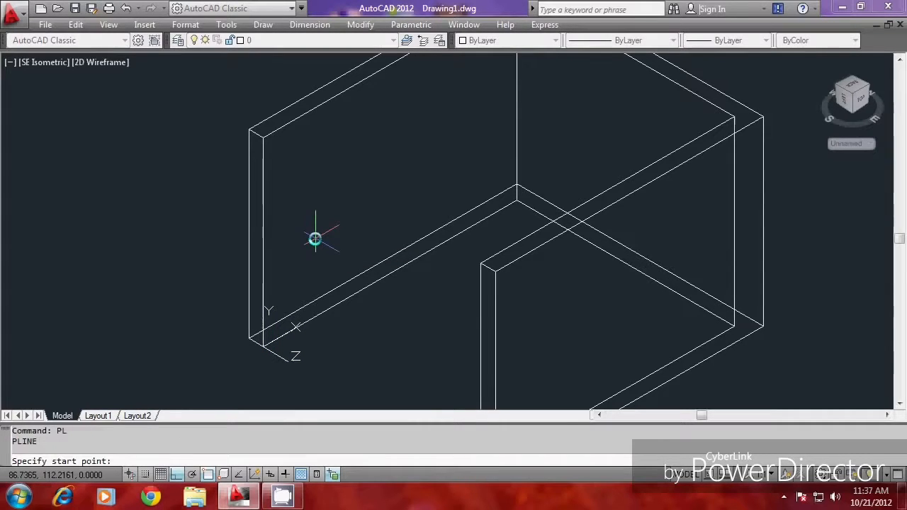
text(24,0)
key(Return)
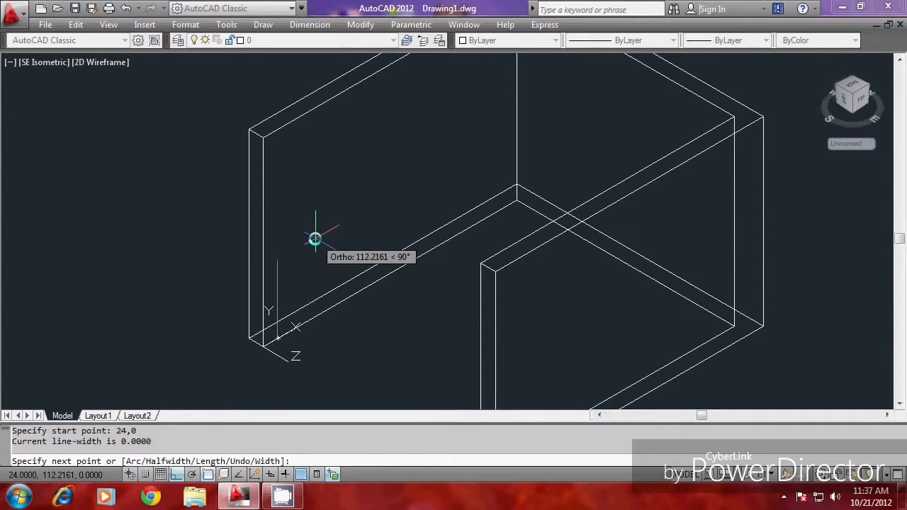
scroll(287, 330, up, 1)
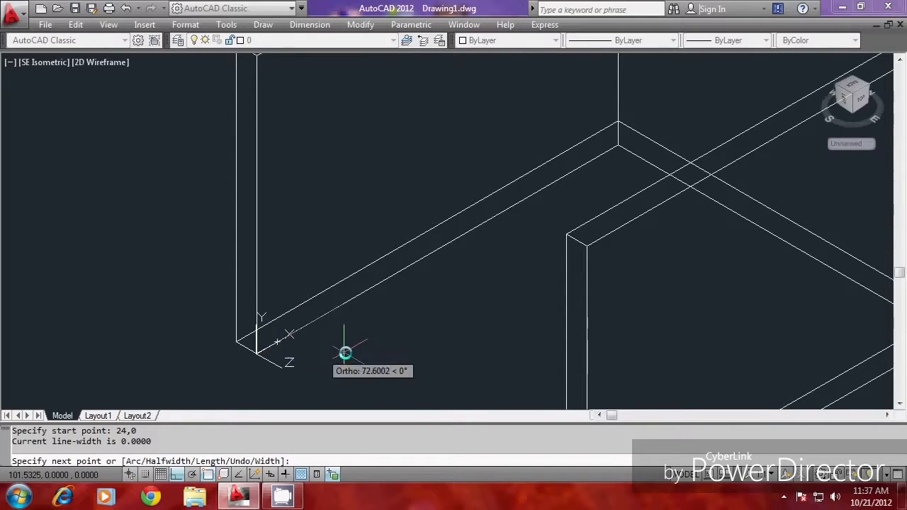
scroll(298, 330, down, 3)
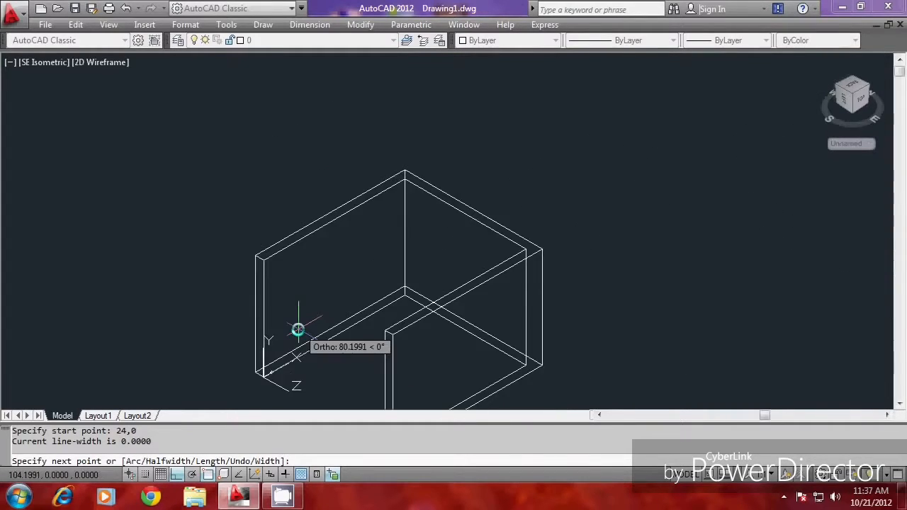
scroll(297, 330, up, 2)
text(210)
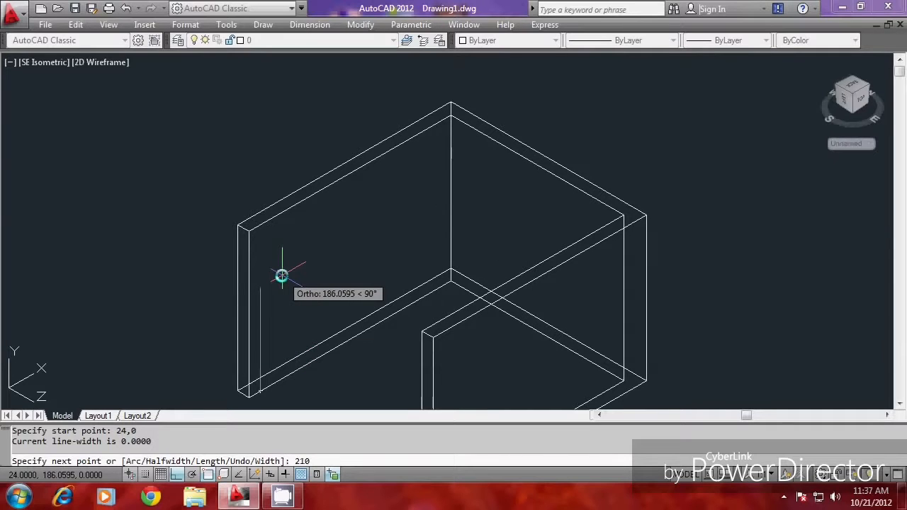
key(Return)
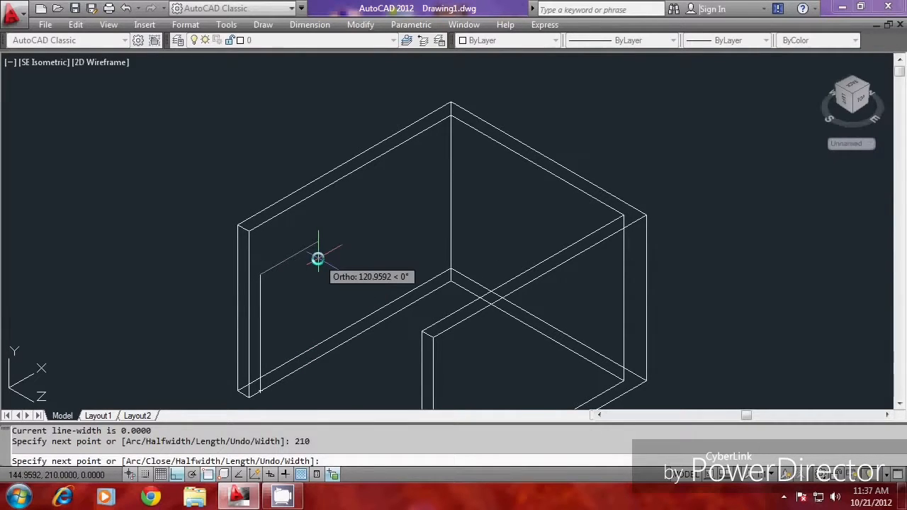
text(90)
key(Return)
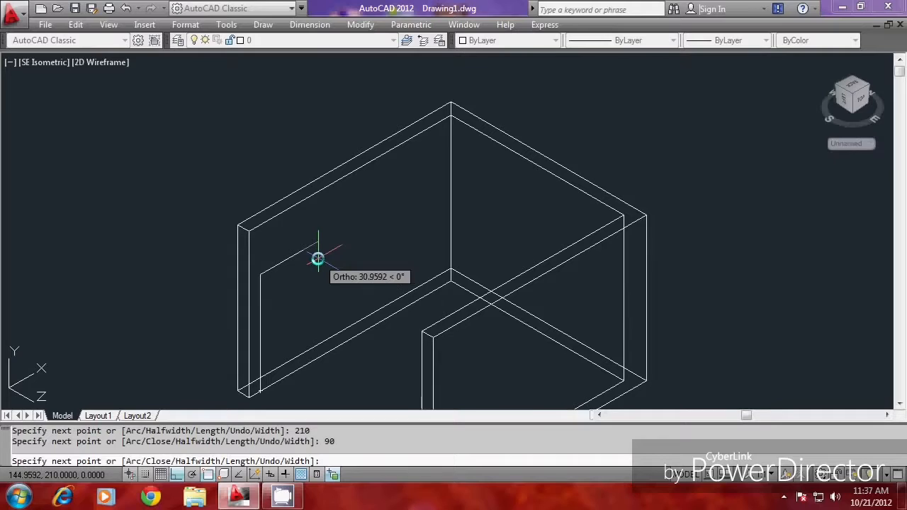
text(210)
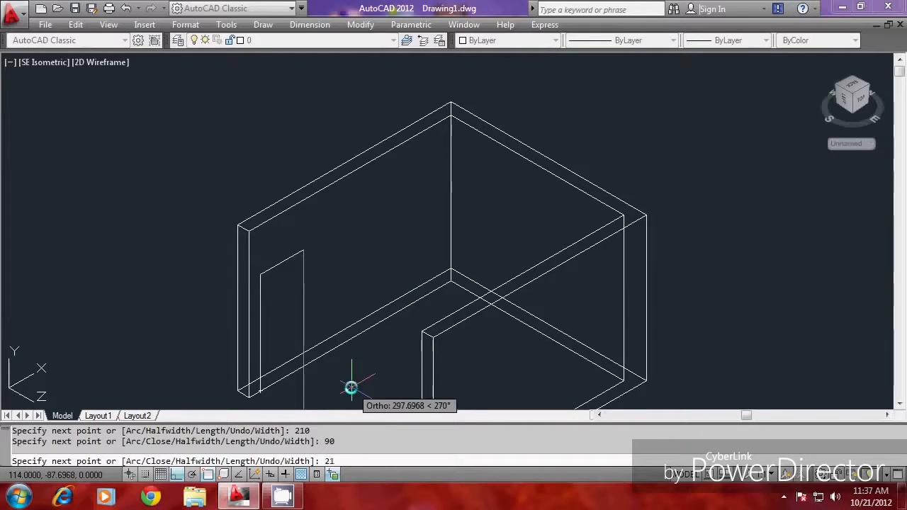
key(Return)
text(C)
key(Return)
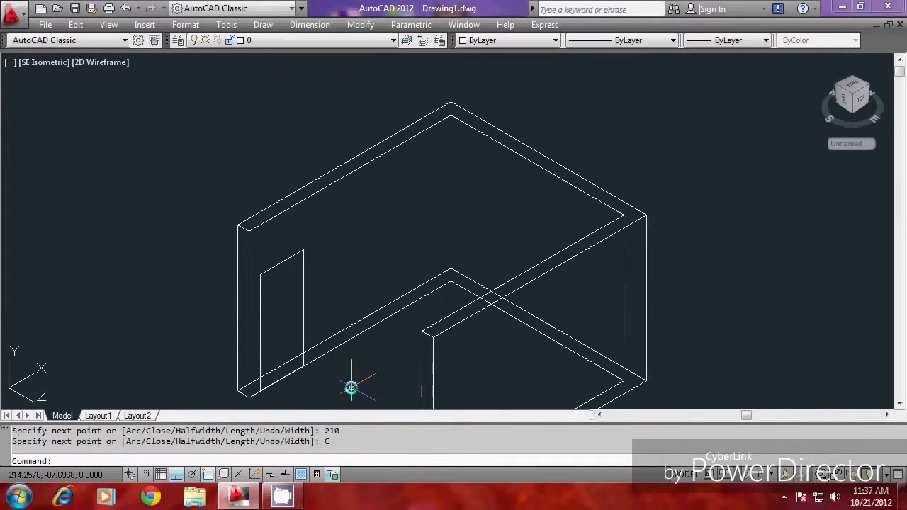
Extrude the door outline by -24 through the wall thickness
text(EX)
key(Return)
text(L)
key(Return)
key(Return)
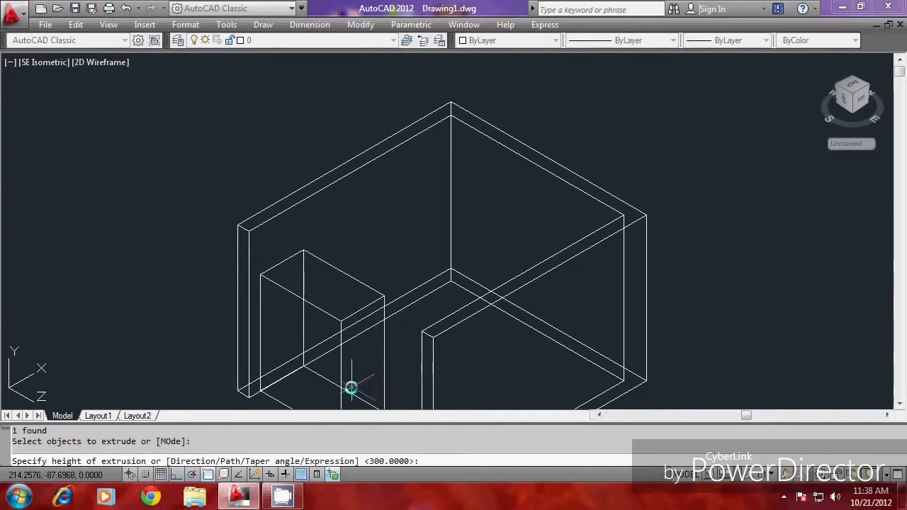
text(-24)
key(Return)
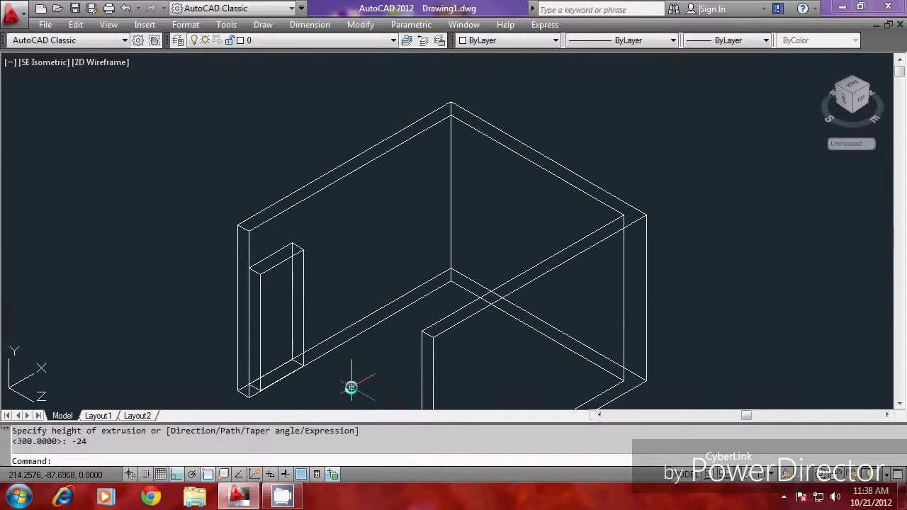
Subtract the extruded door block from the wall solid to cut the door opening
key(Escape)
key(Escape)
text(SU)
key(Return)
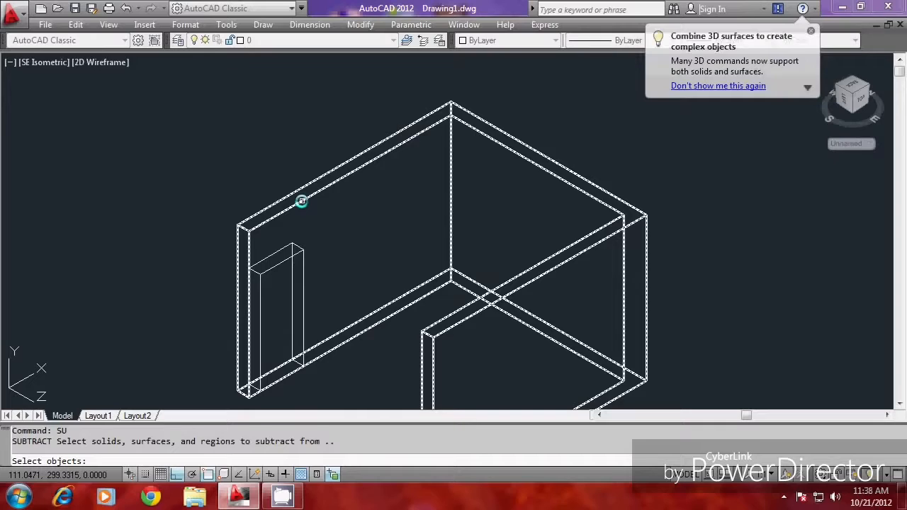
click(301, 202)
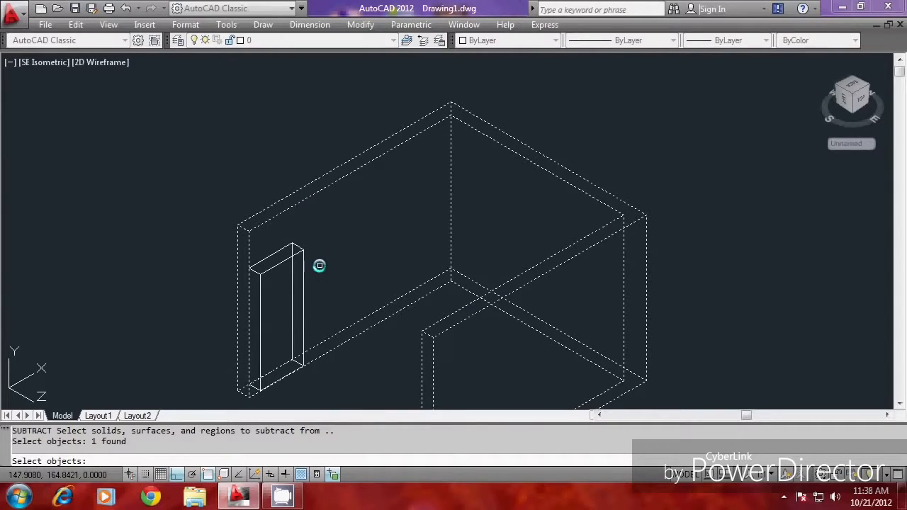
key(Return)
click(301, 253)
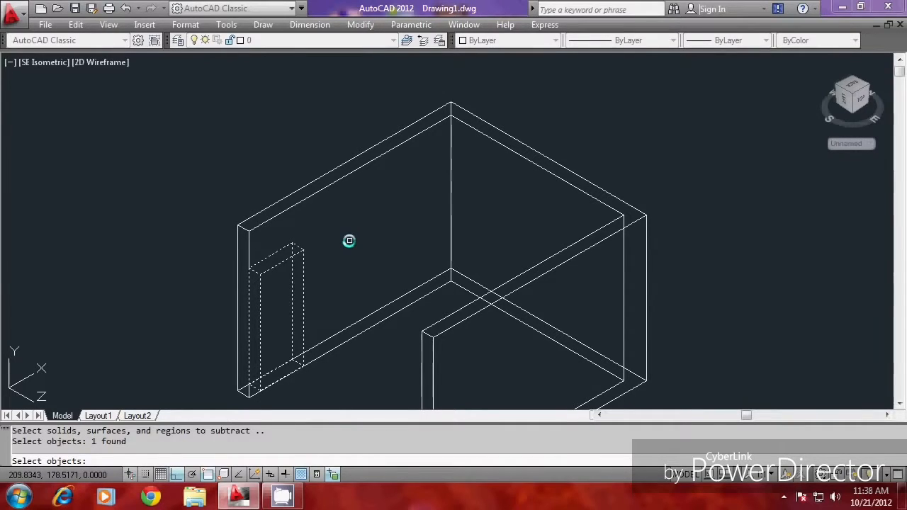
key(Return)
scroll(307, 234, down, 2)
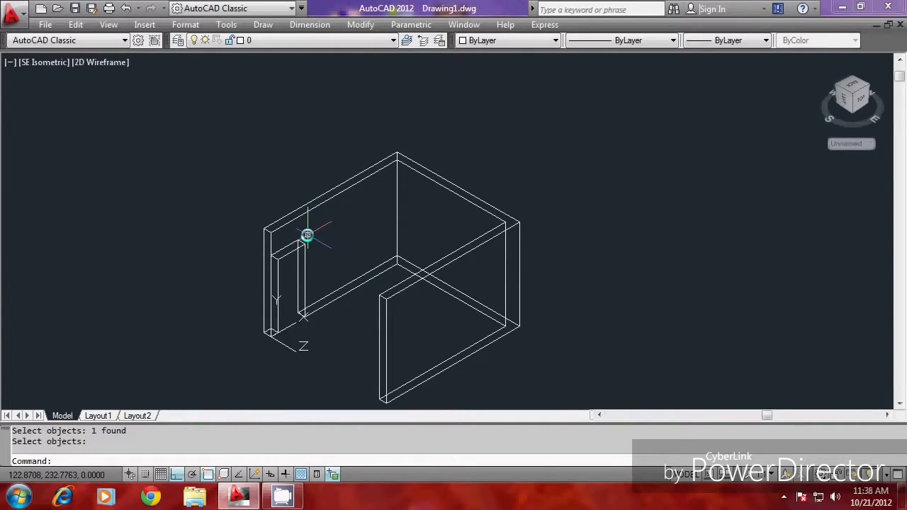
scroll(331, 316, up, 2)
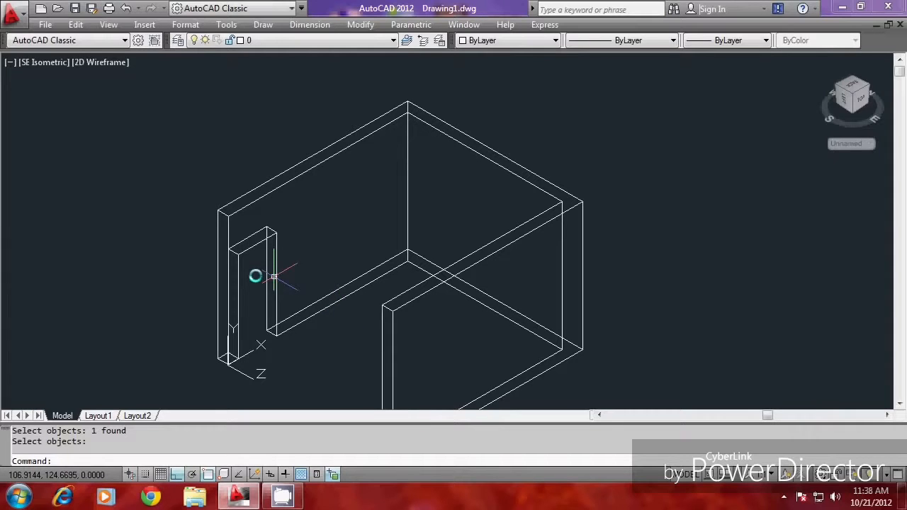
Set a three-point UCS at the lower inner corner of the left and back walls, with X along the back wall and Y up
key(ctrl+a)
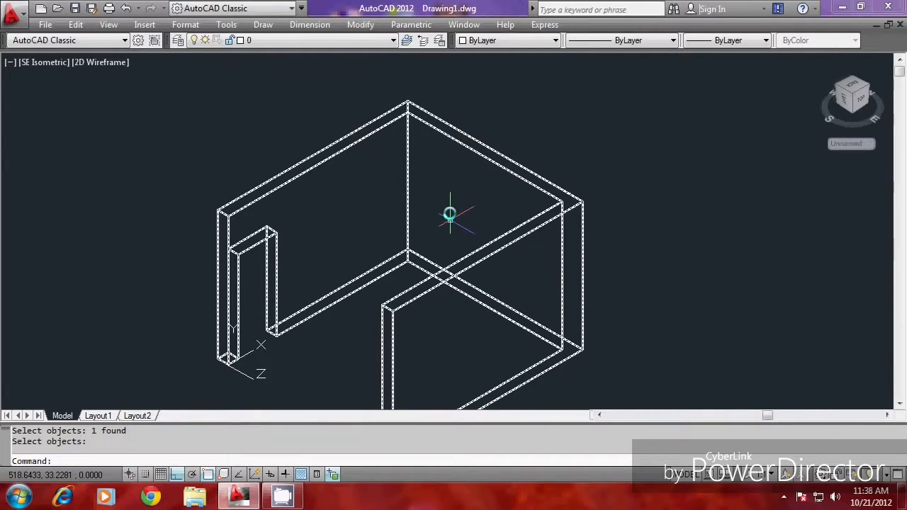
key(Escape)
text(ucs)
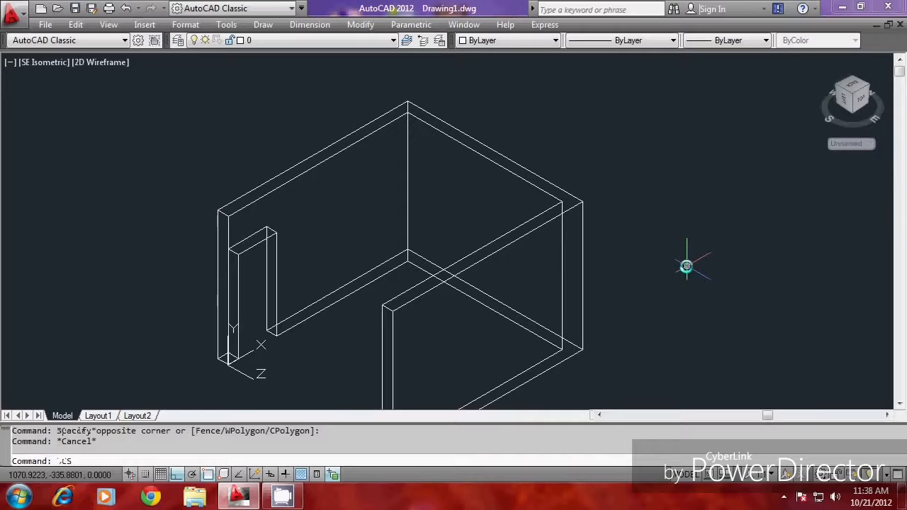
key(Return)
text(3)
key(Return)
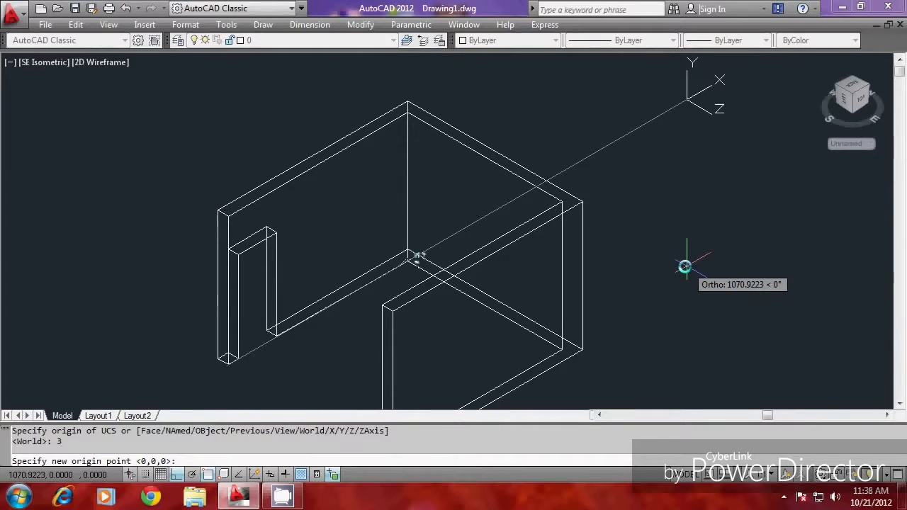
click(421, 259)
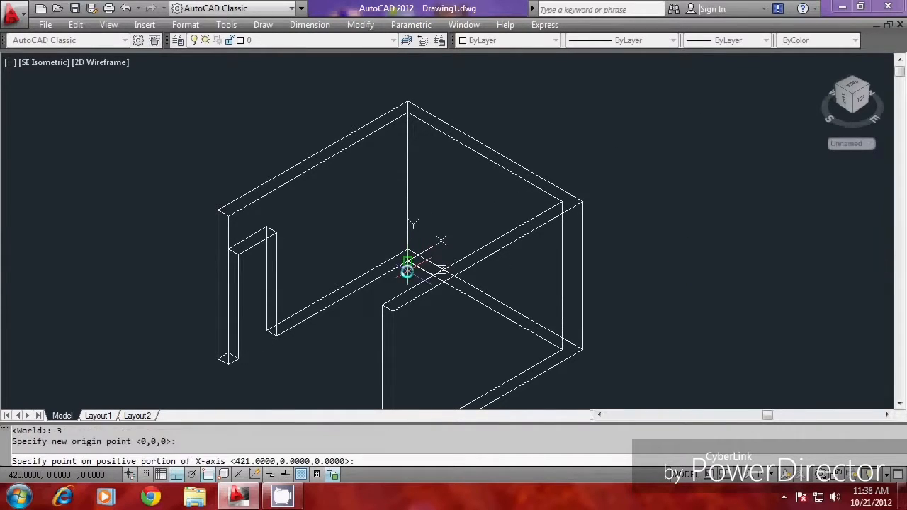
key(Return)
key(Escape)
key(Escape)
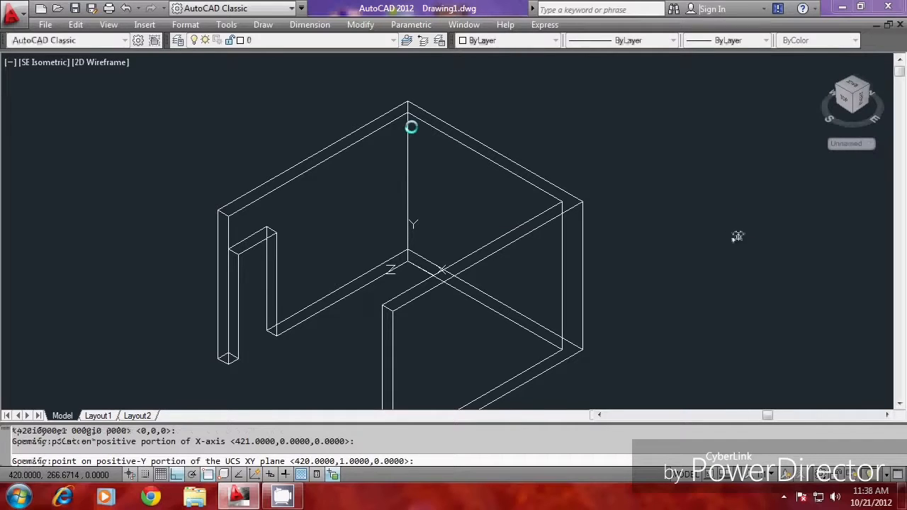
Draw a 150 by 100 window rectangle in empty space beside the room, parallel to the back wall
text(RECF)
key(Escape)
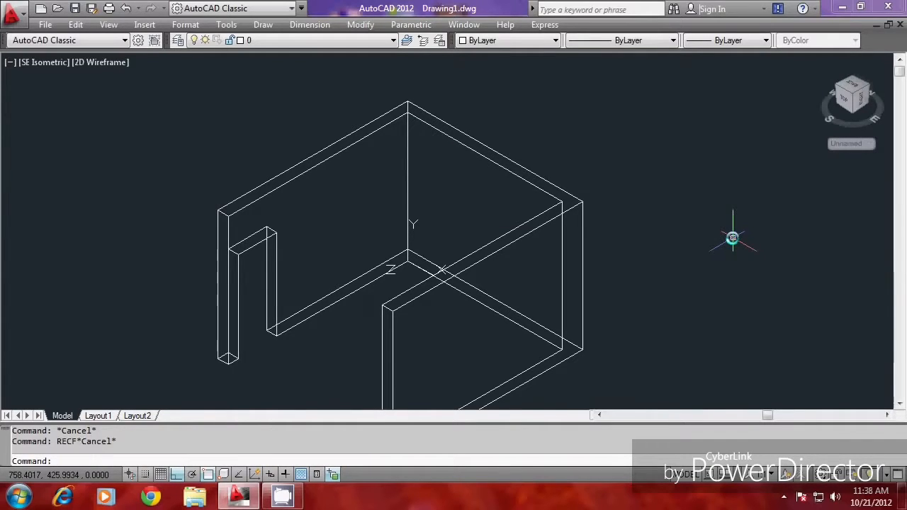
key(Escape)
text(REC)
key(Return)
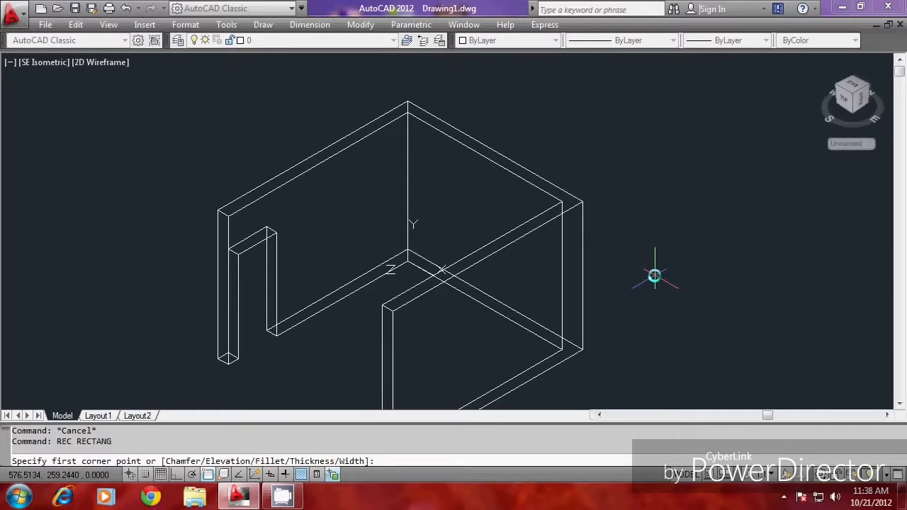
click(654, 276)
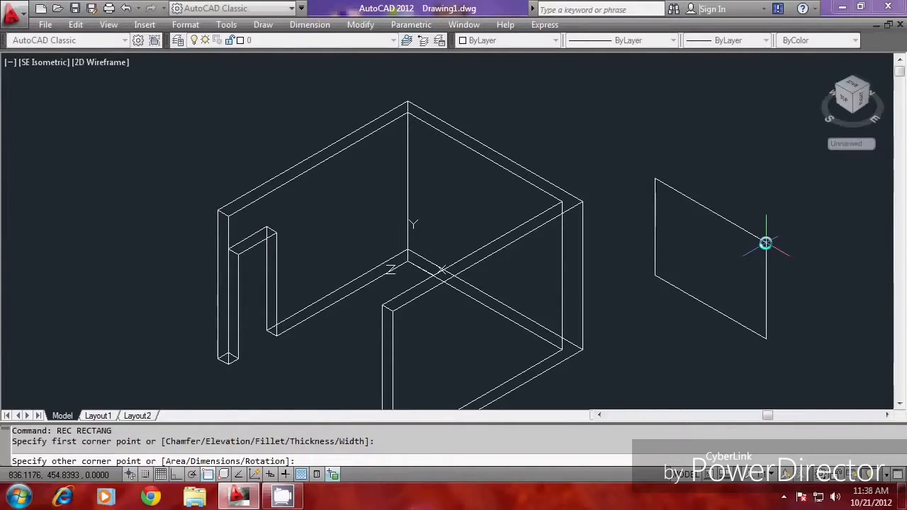
text(@150,100)
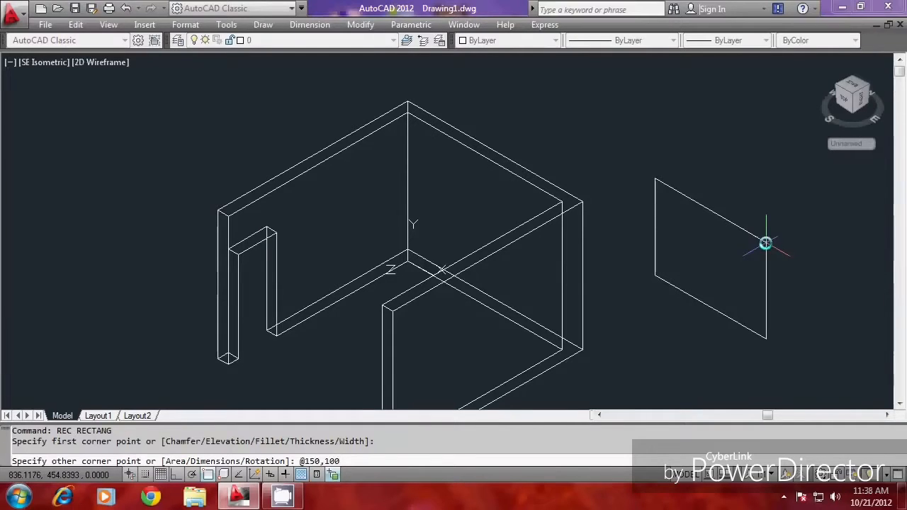
key(Return)
Move the window rectangle from its upper edge's midpoint to the midpoint of the back wall's inner top edge
scroll(701, 267, up, 2)
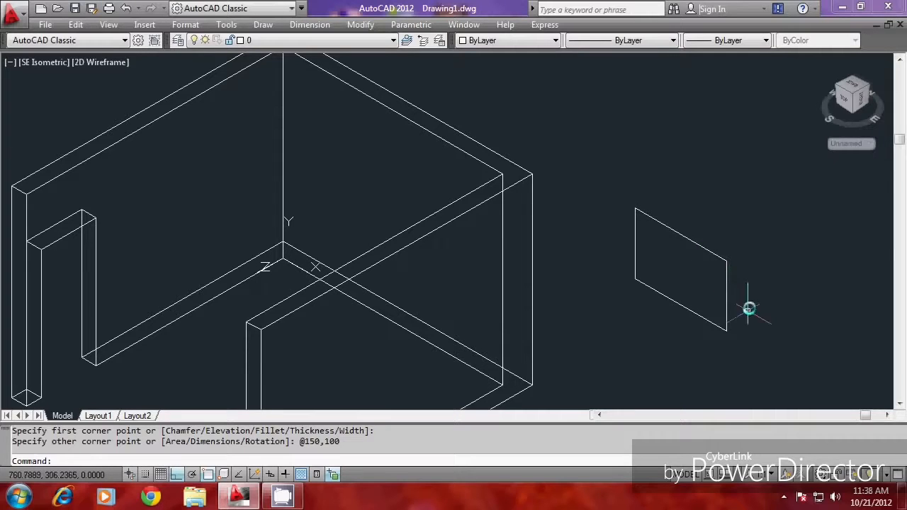
text(m)
key(Return)
click(727, 277)
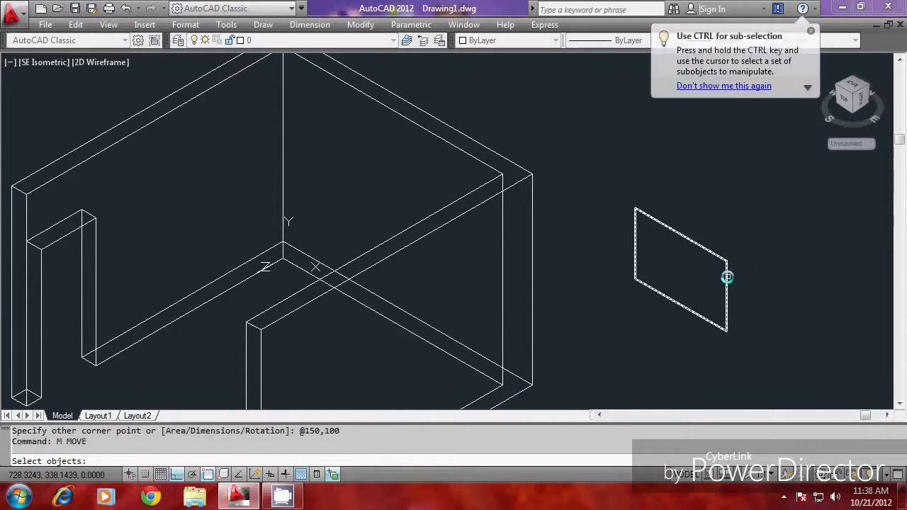
click(727, 276)
key(Return)
click(683, 250)
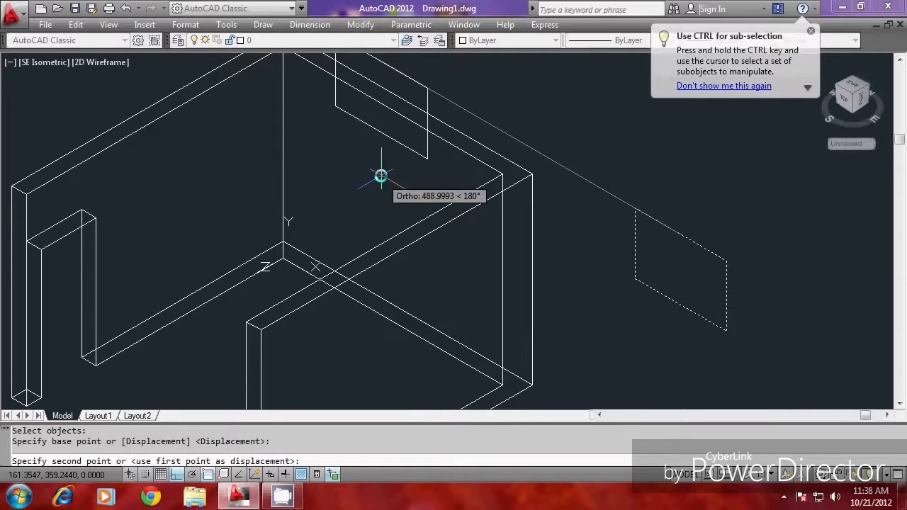
click(406, 119)
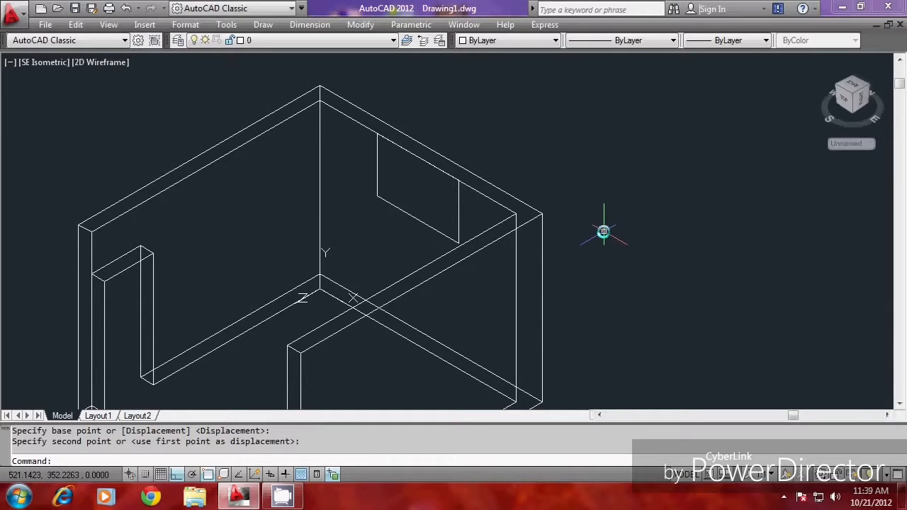
Move the window rectangle straight down 90 along the back wall
text(m)
key(Return)
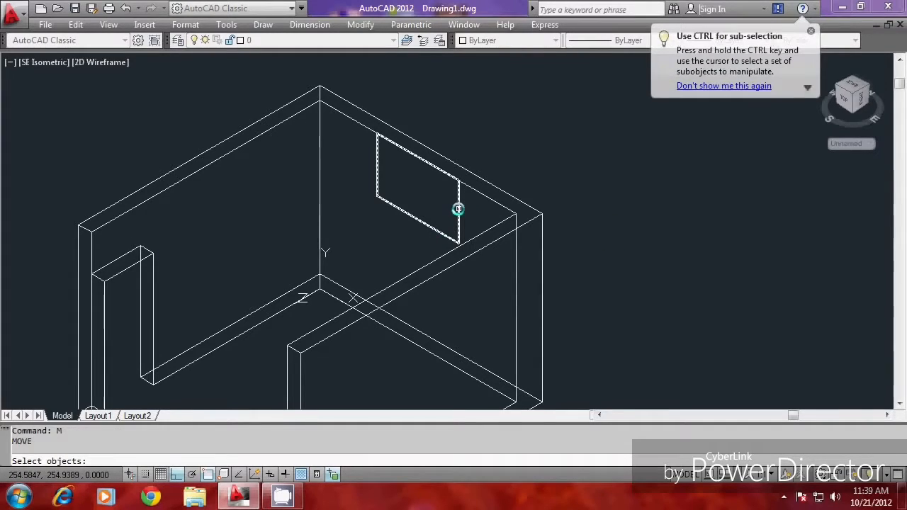
click(459, 209)
key(Return)
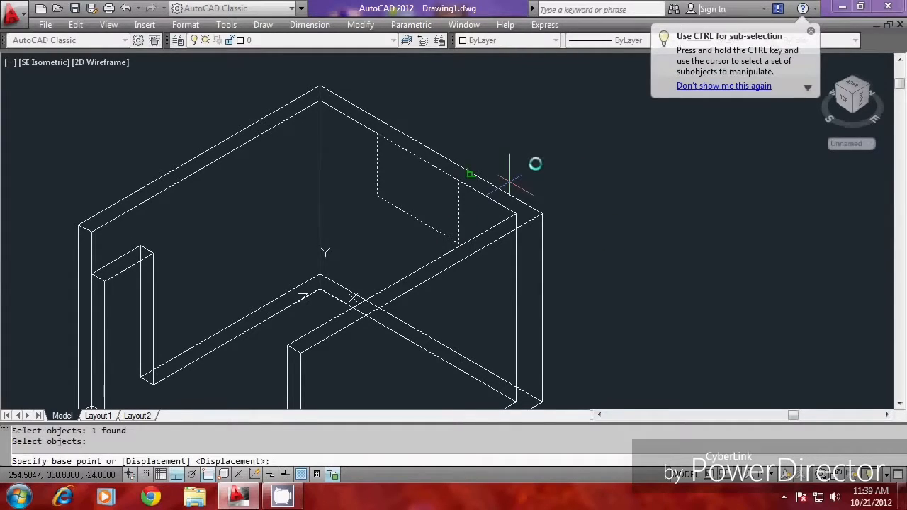
click(574, 133)
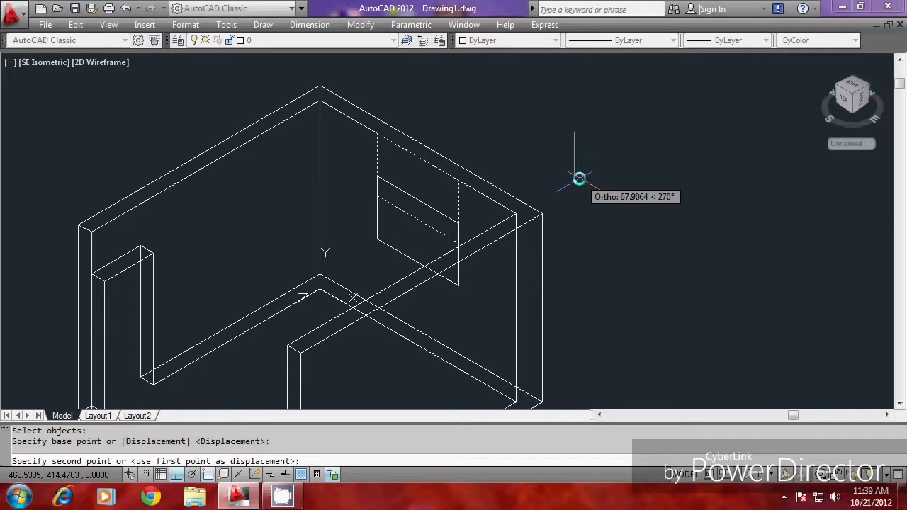
text(90)
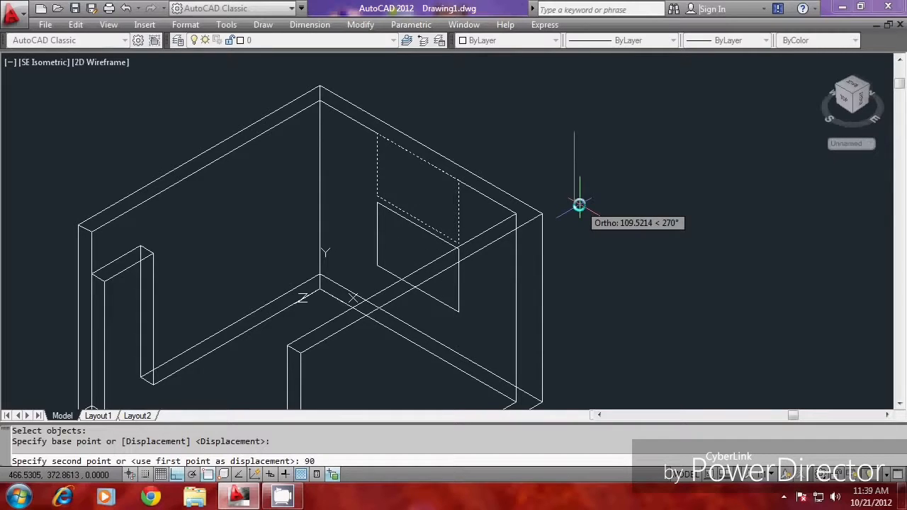
key(Return)
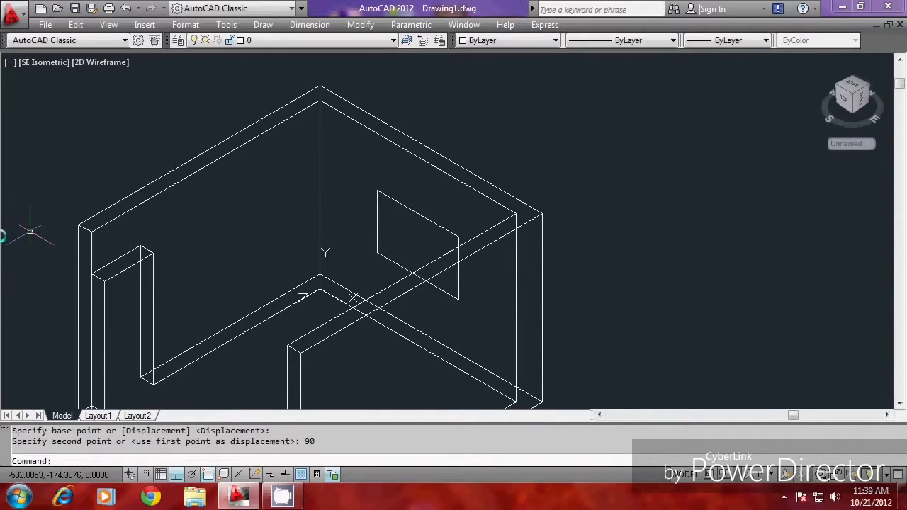
Extrude the window rectangle by -24 through the back wall's thickness
text(E)
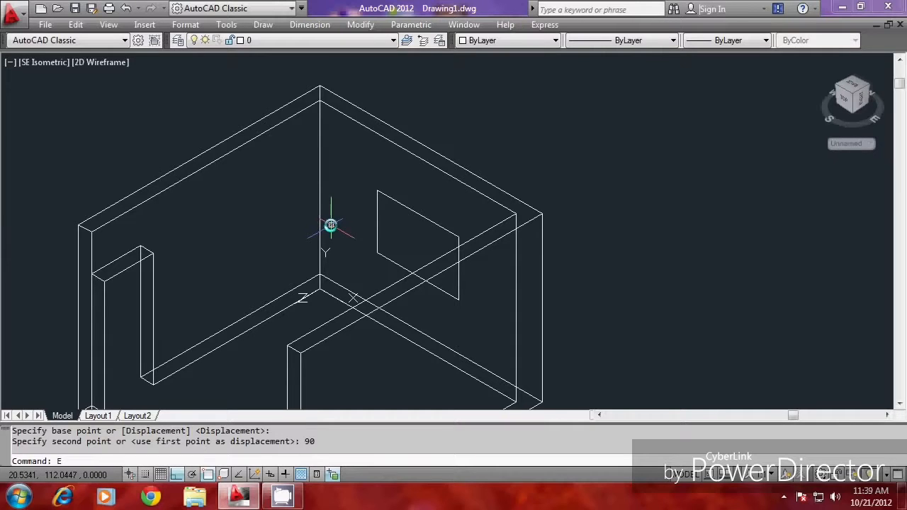
text(XT)
key(Return)
click(403, 222)
click(397, 215)
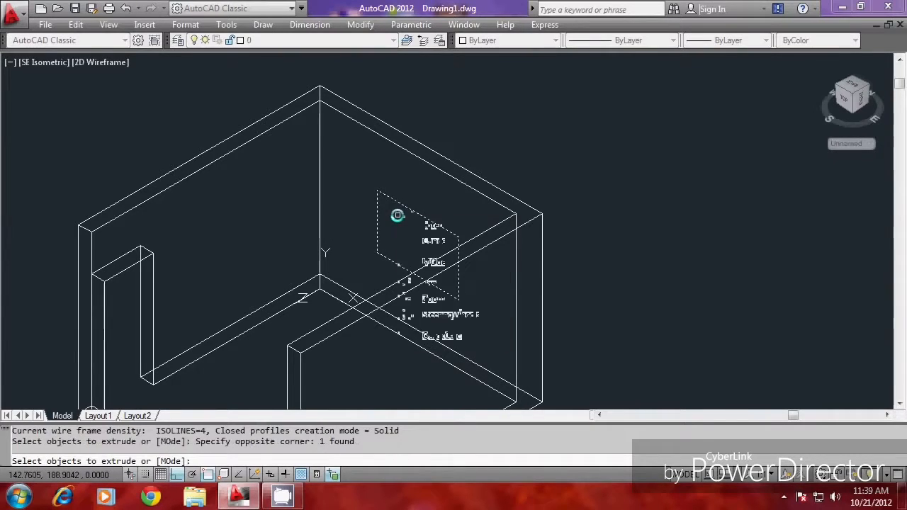
key(Return)
text(-2)
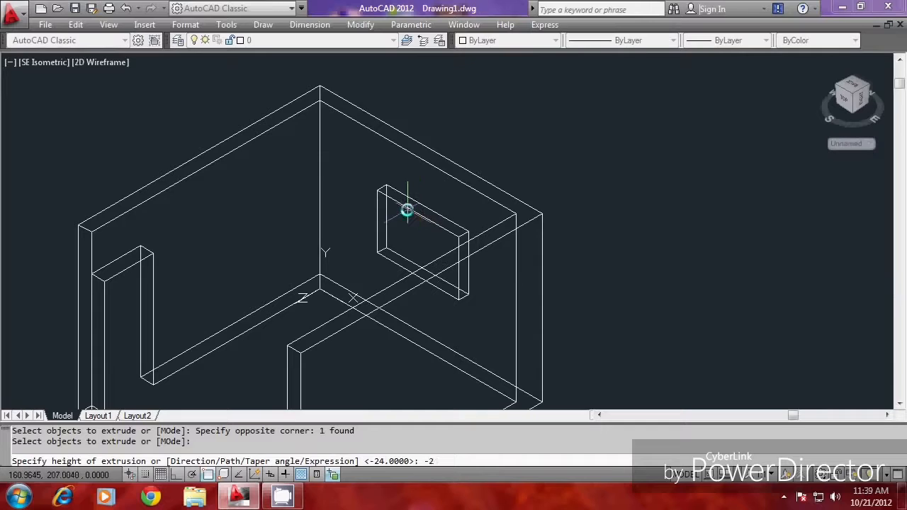
text(4)
key(Return)
key(Escape)
key(Escape)
Subtract the extruded window block from the wall solid to cut the window opening
text(S)
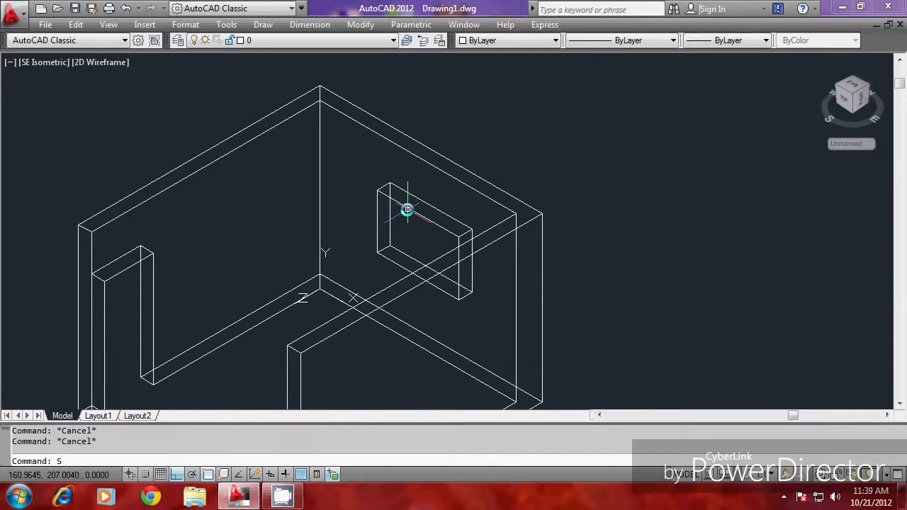
text(U)
key(Return)
click(458, 179)
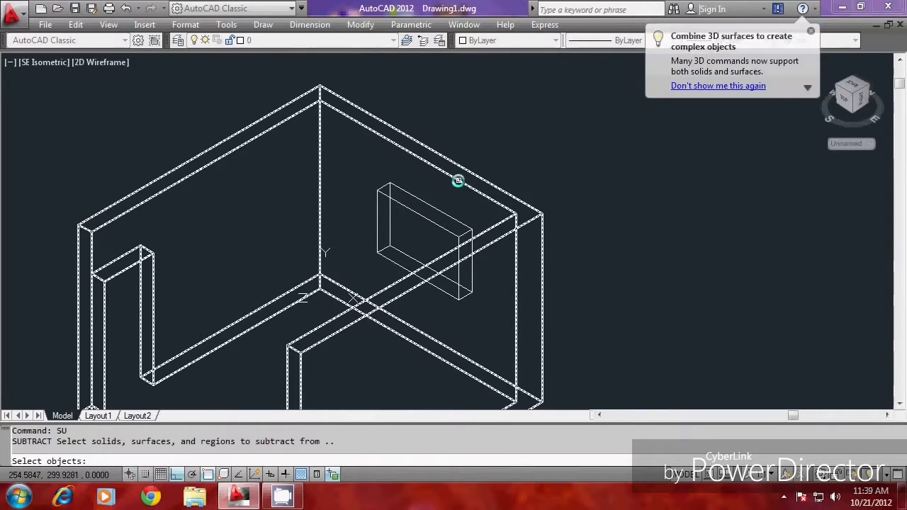
key(Return)
click(428, 198)
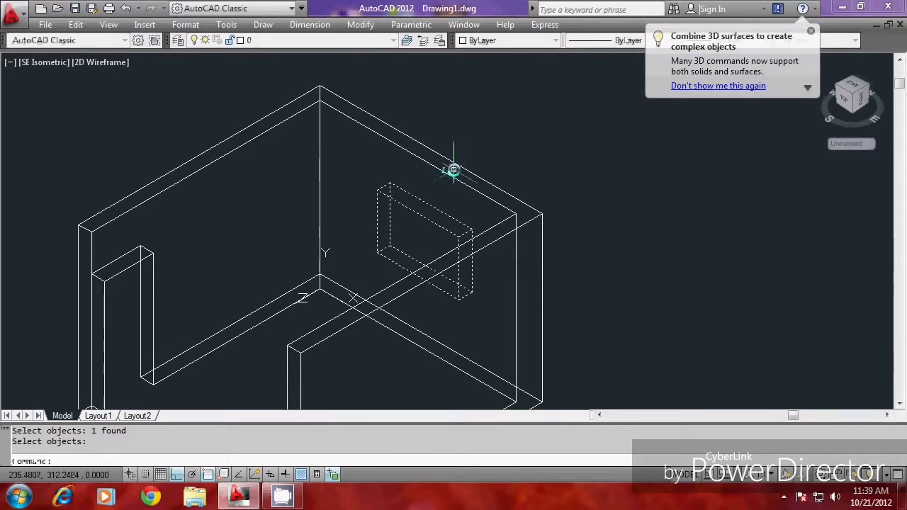
key(Return)
Shade the model to inspect the door and window openings, and undo the shading to restore the wireframe display
scroll(414, 227, down, 2)
scroll(413, 227, up, 2)
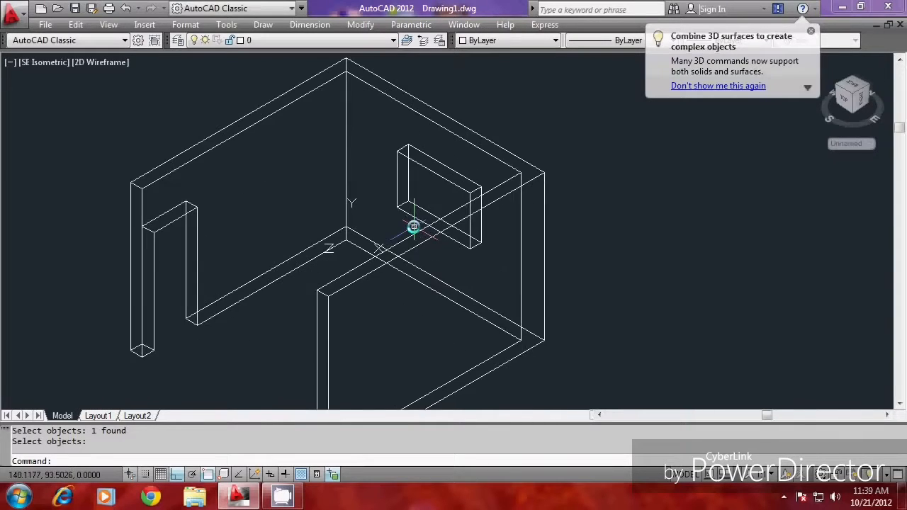
key(Escape)
text(SHADE)
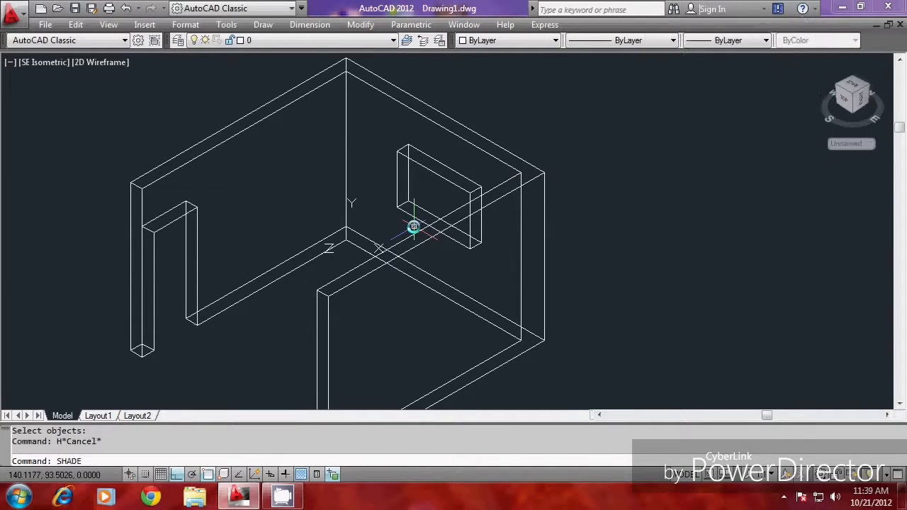
key(Return)
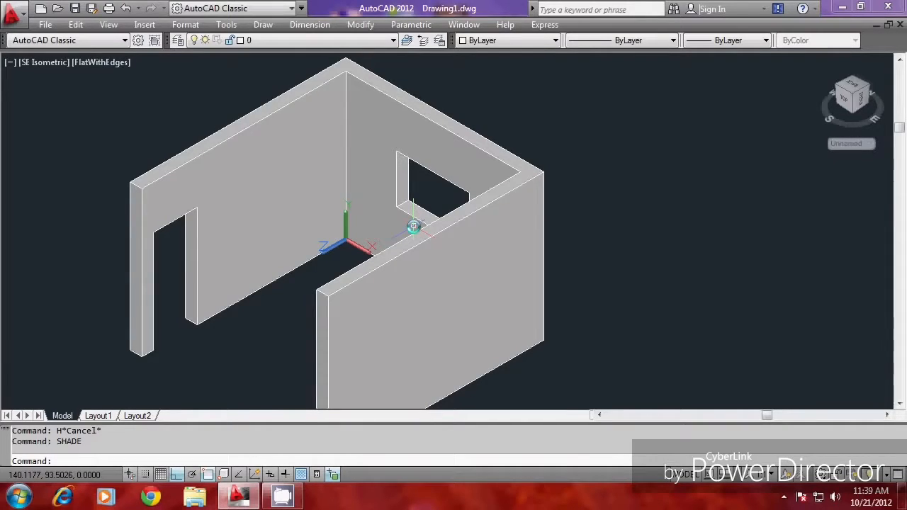
text(U)
key(Return)
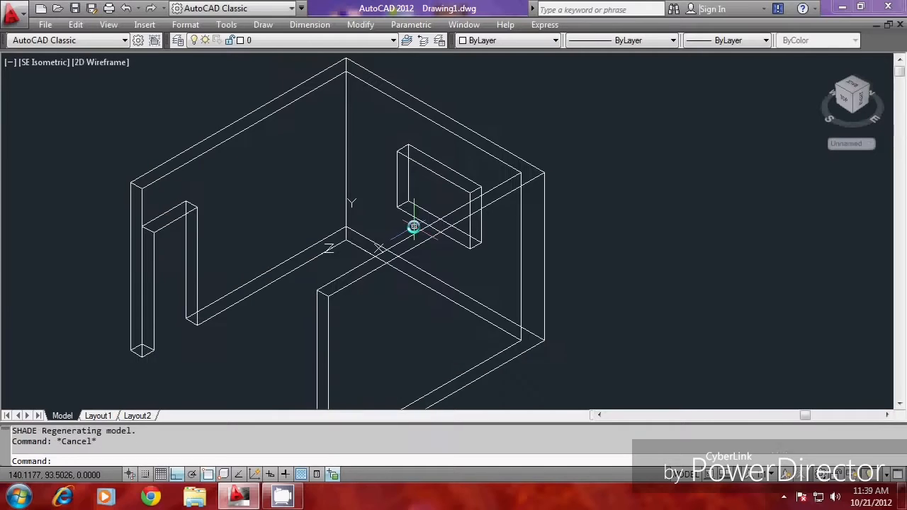
key(Escape)
scroll(303, 253, down, 2)
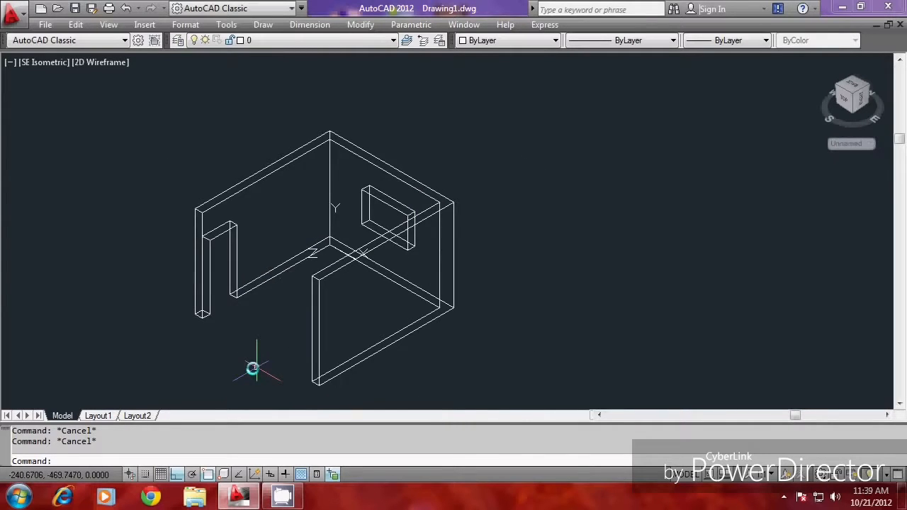
scroll(276, 253, up, 2)
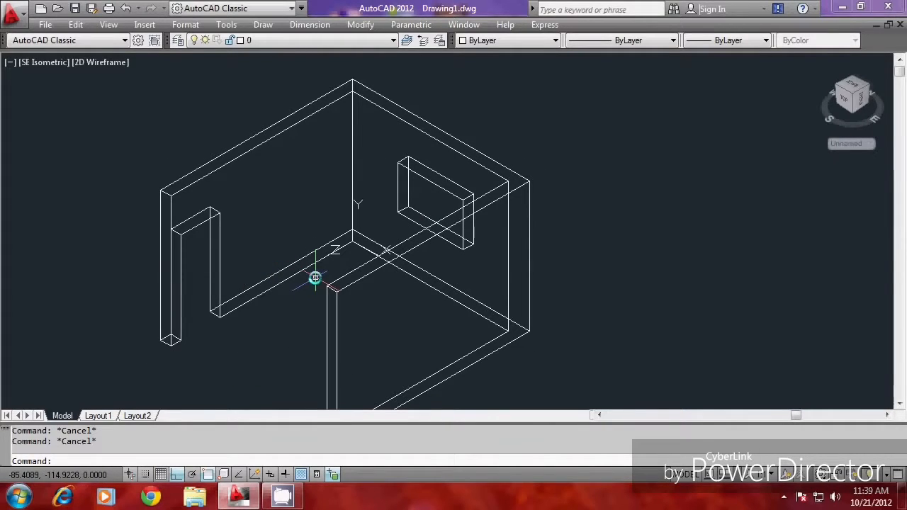
click(320, 255)
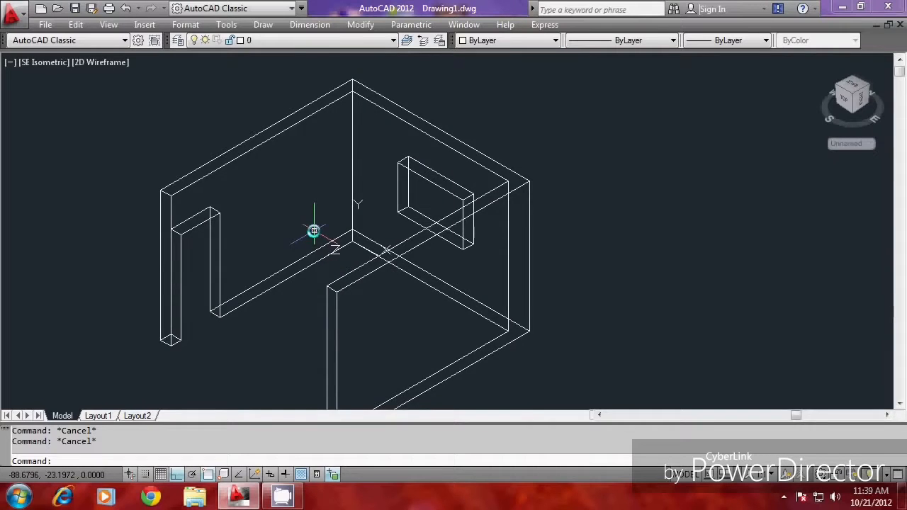
scroll(313, 230, up, 2)
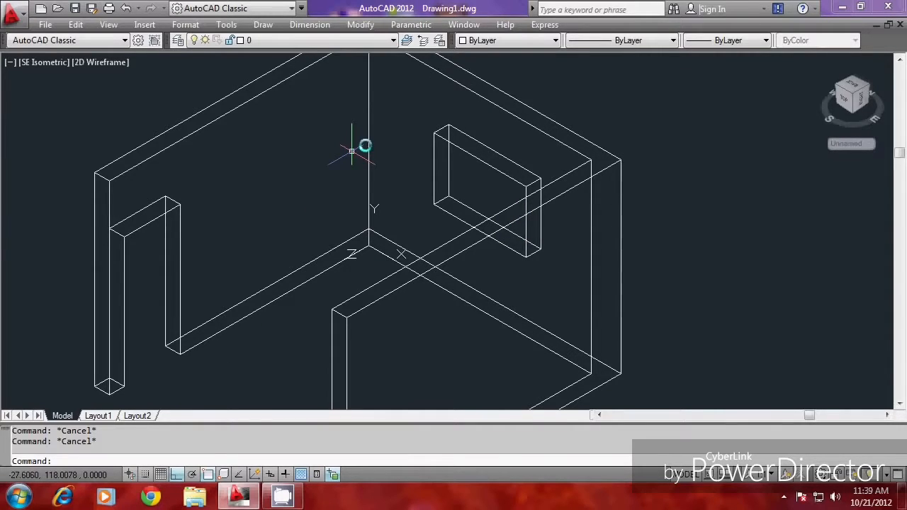
key(ctrl+a)
key(Escape)
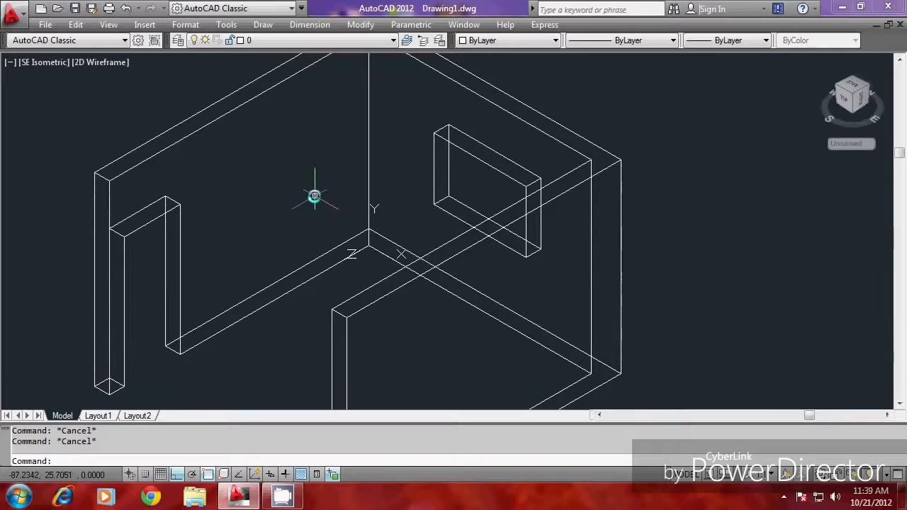
Create a new layer named BASE CABIN
text(LA)
key(Return)
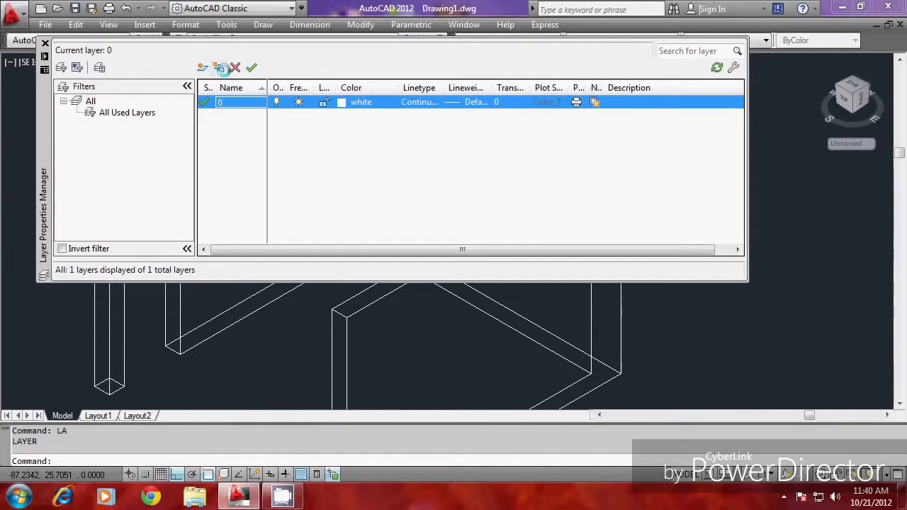
click(201, 68)
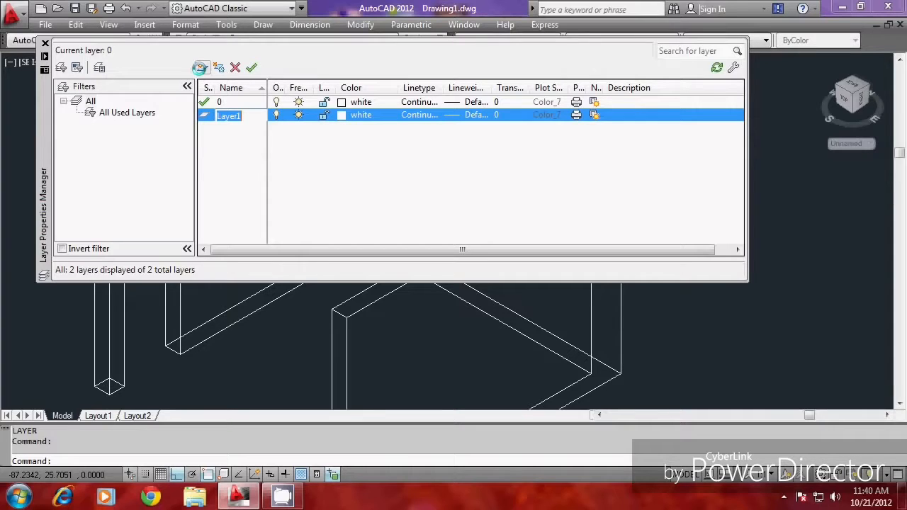
text(CA)
key(BackSpace)
key(BackSpace)
text(BASE CABO)
key(BackSpace)
text(IN)
key(Return)
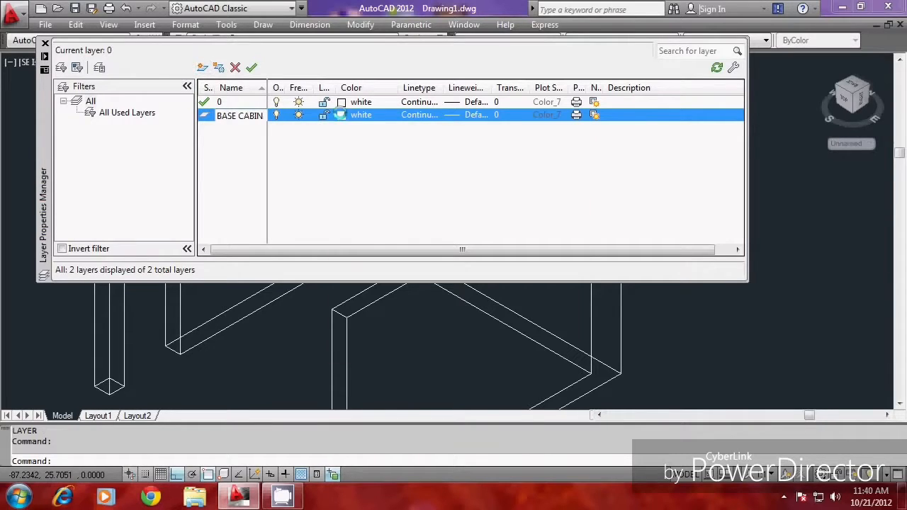
Assign index color 21 to the BASE CABIN layer, make it current, and close the layer manager
click(343, 115)
click(367, 211)
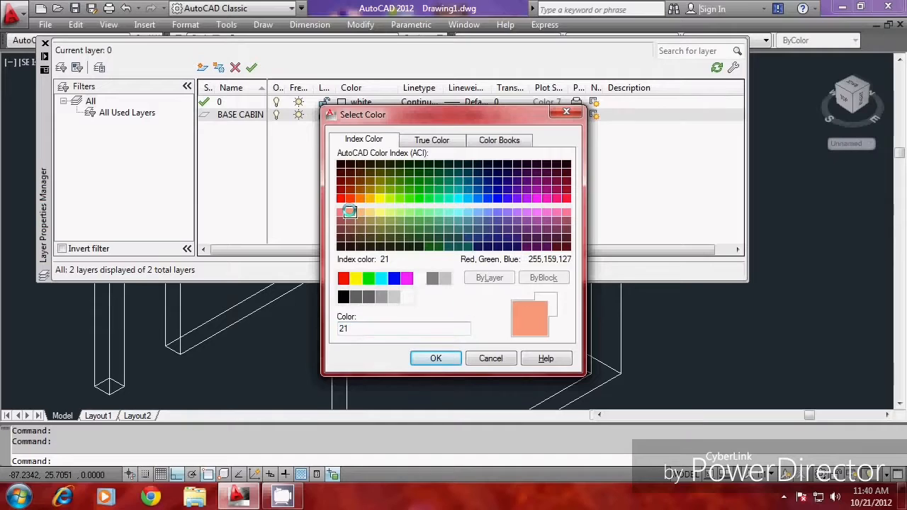
click(432, 356)
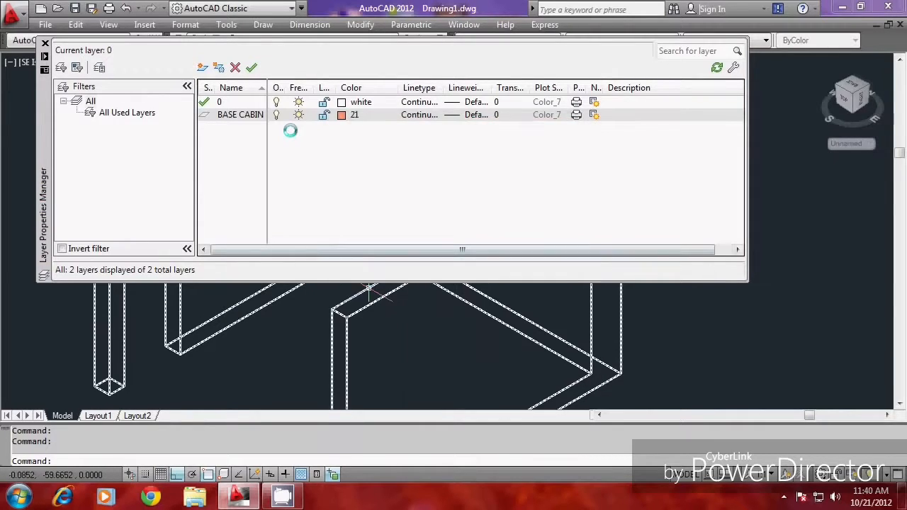
click(251, 67)
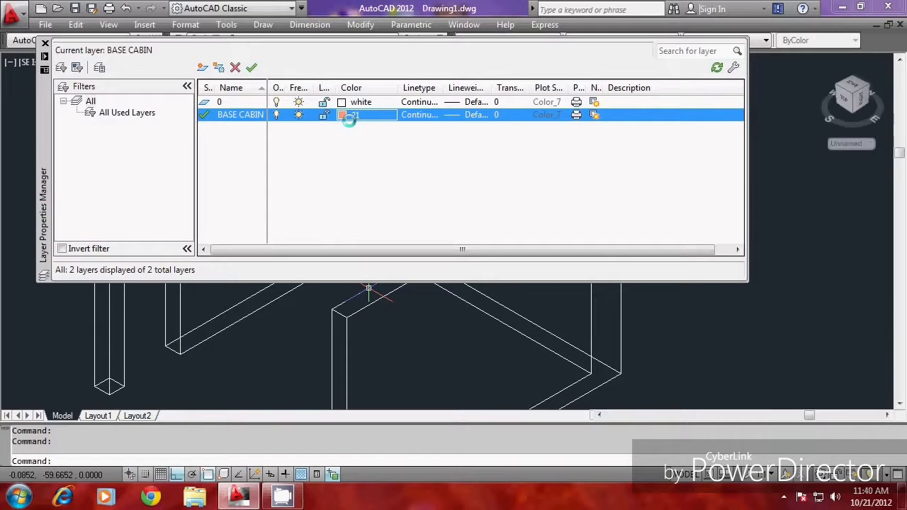
click(45, 43)
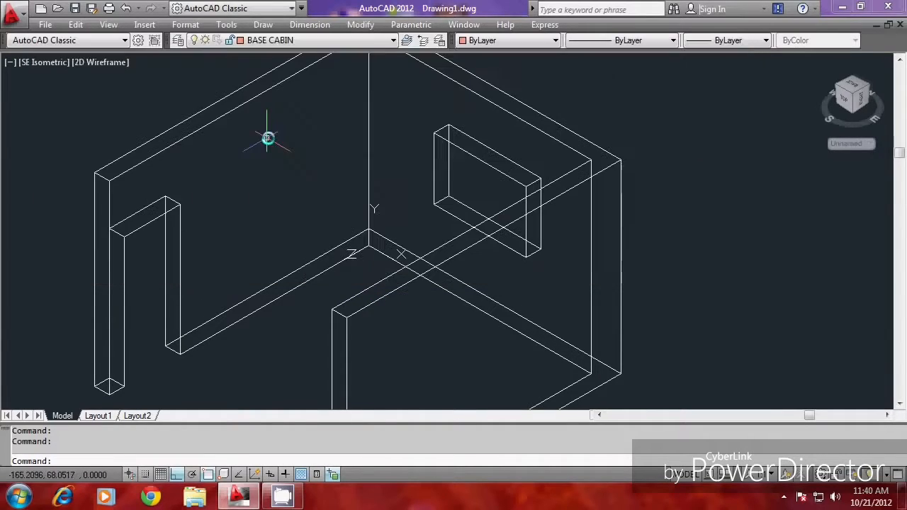
Reset the user coordinate system to World
key(Escape)
key(Escape)
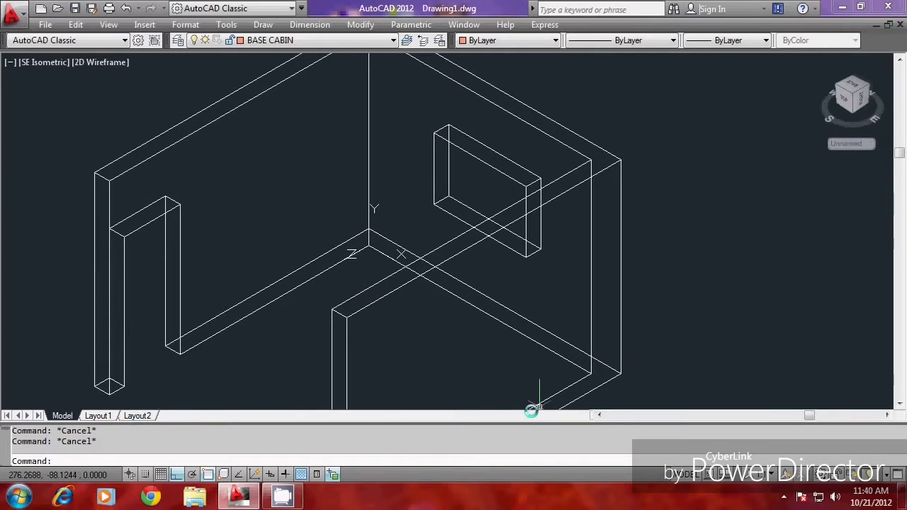
scroll(361, 274, down, 4)
scroll(376, 280, up, 3)
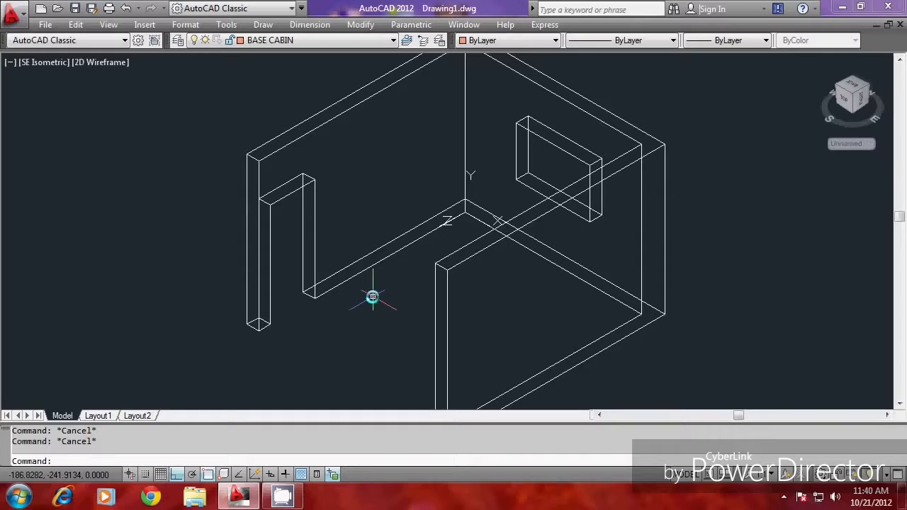
text(UCS)
key(Return)
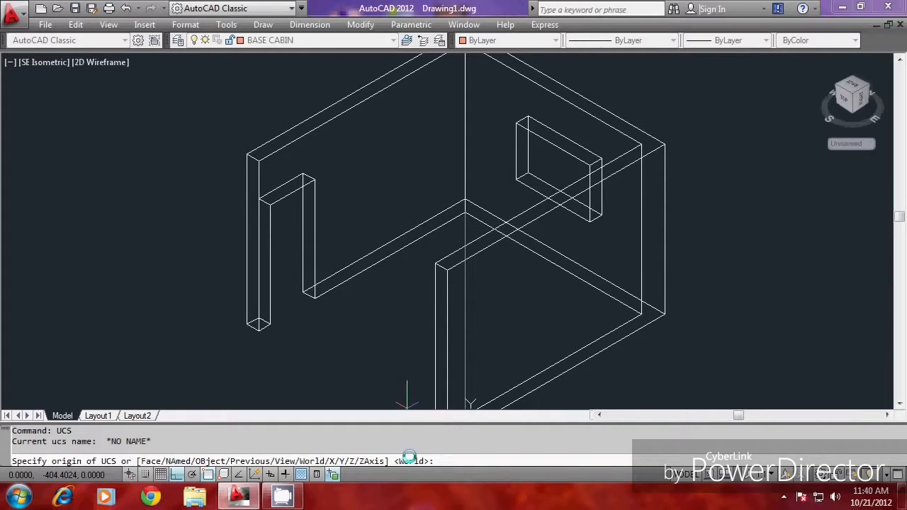
key(Return)
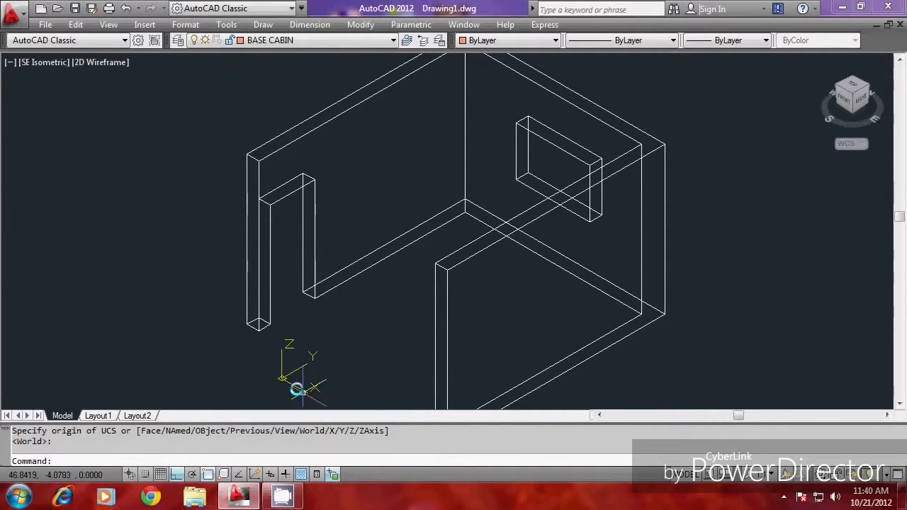
Draw a polyline along the inner floor edges of the walls, from the door opening's inner corner through the two room corners
text(PL)
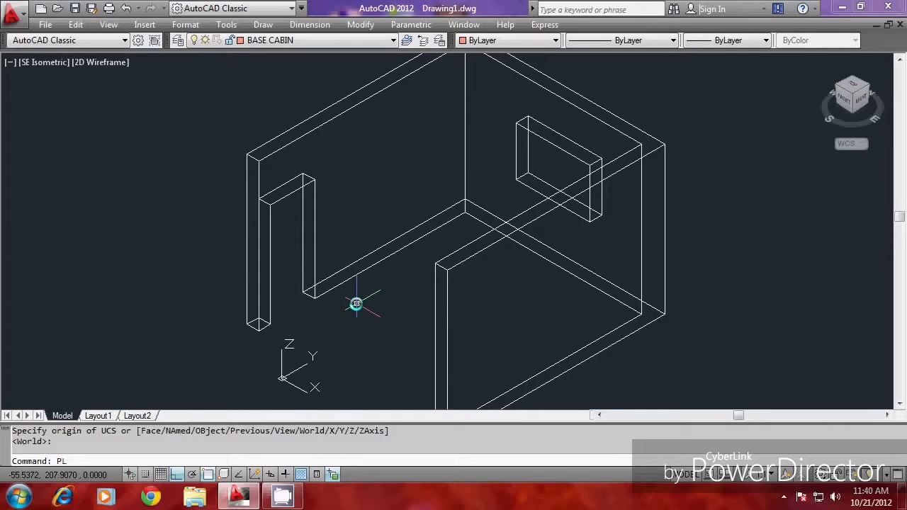
key(Return)
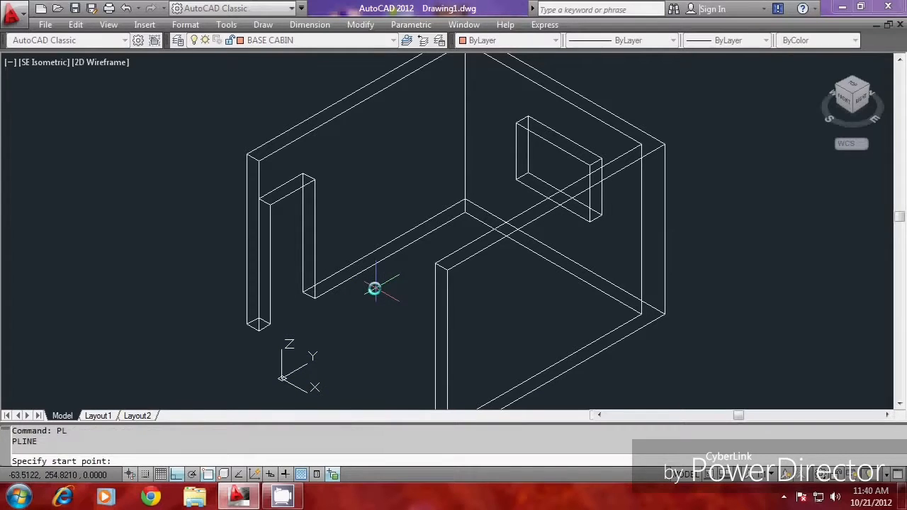
click(316, 299)
click(464, 212)
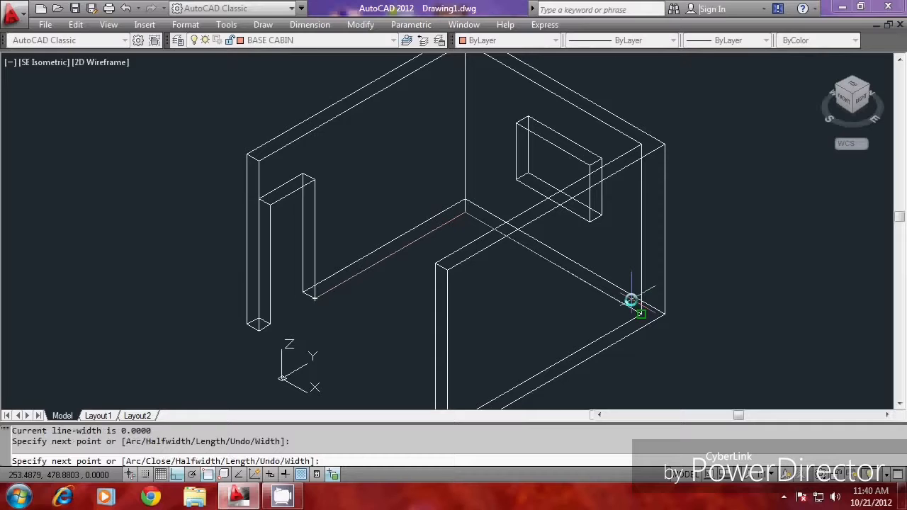
click(631, 301)
scroll(436, 334, down, 1)
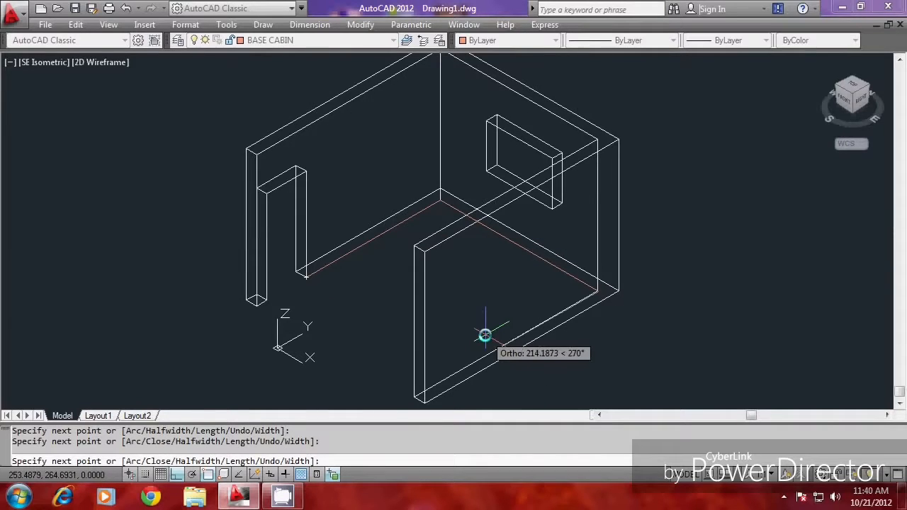
click(315, 280)
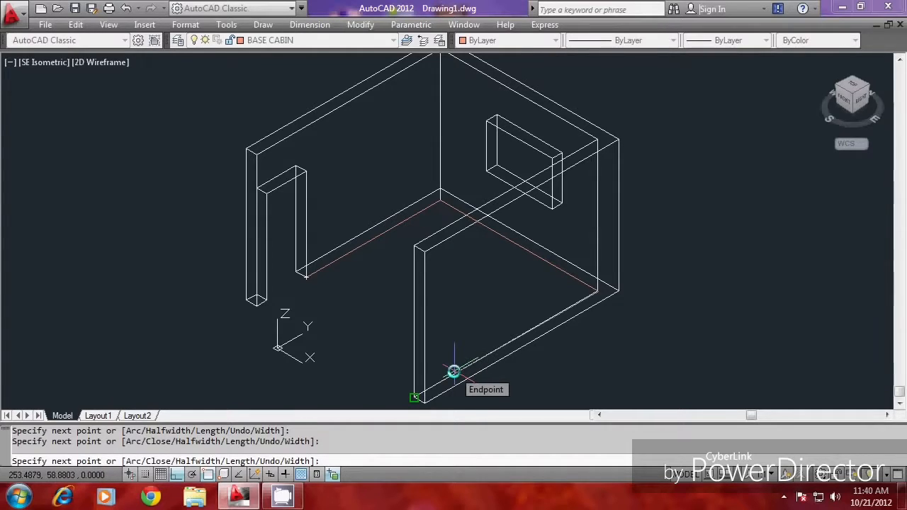
click(583, 295)
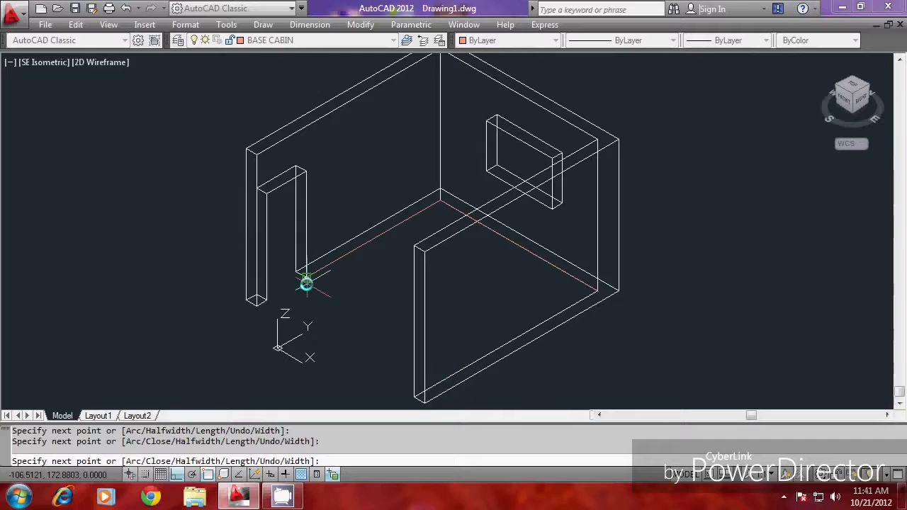
End the polyline on the third wall using X and Y point filters, level with its start point at the door opening
shift+right_click(460, 372)
mouse_move(539, 81)
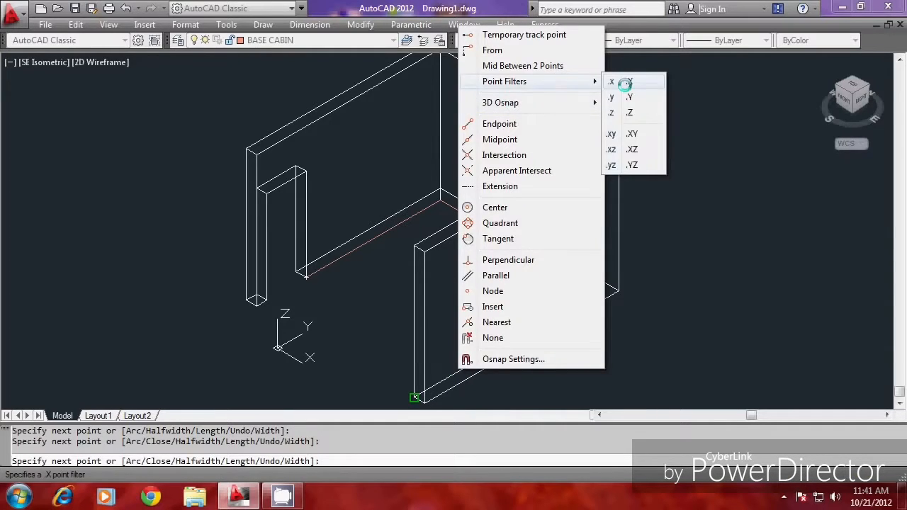
click(625, 84)
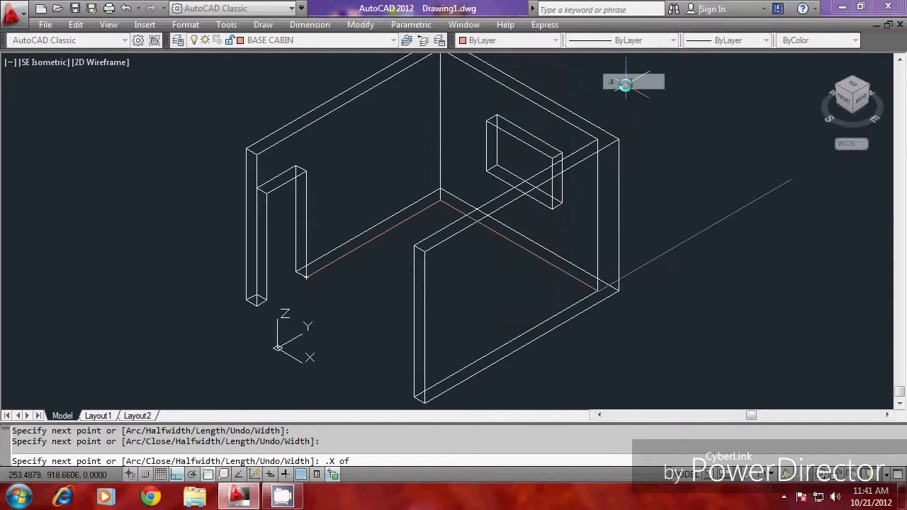
click(596, 288)
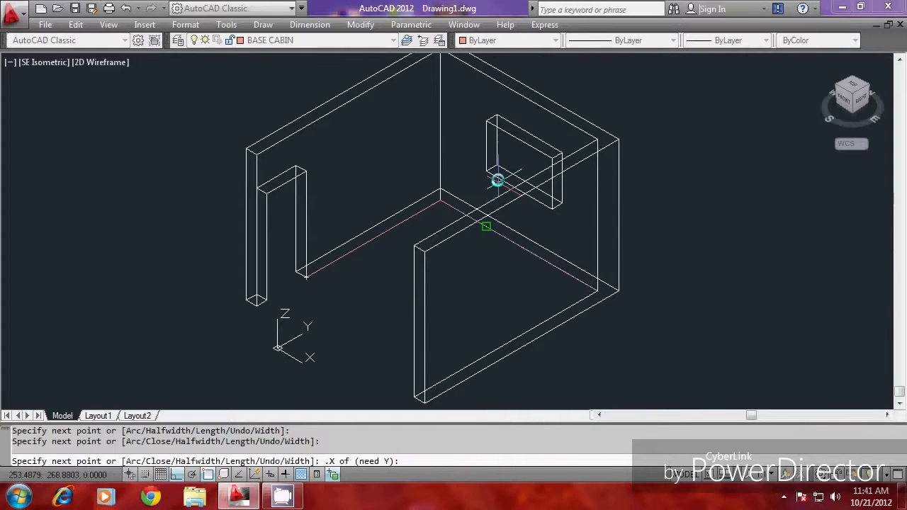
shift+right_click(496, 178)
mouse_move(560, 191)
click(669, 209)
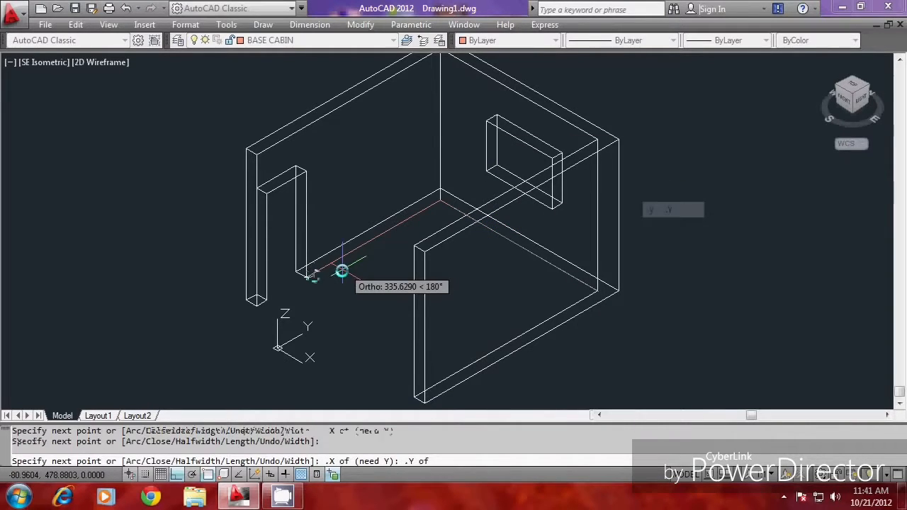
click(312, 276)
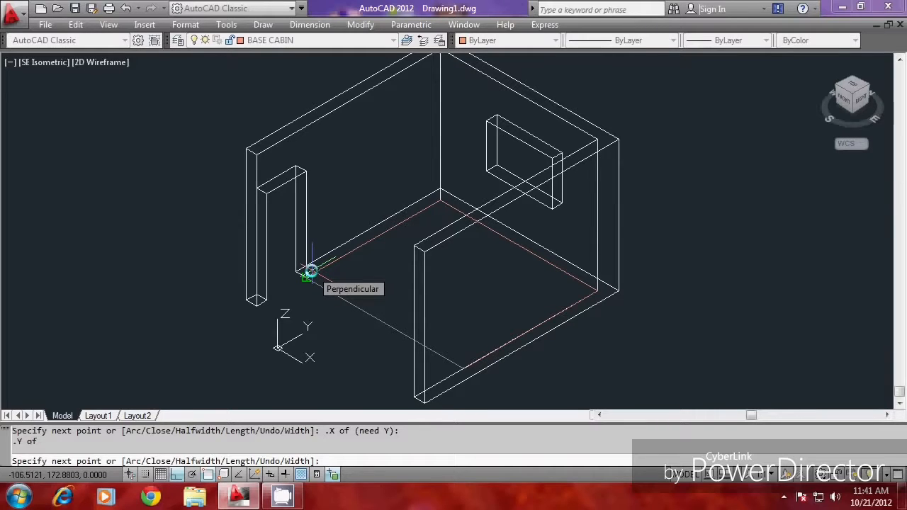
key(Return)
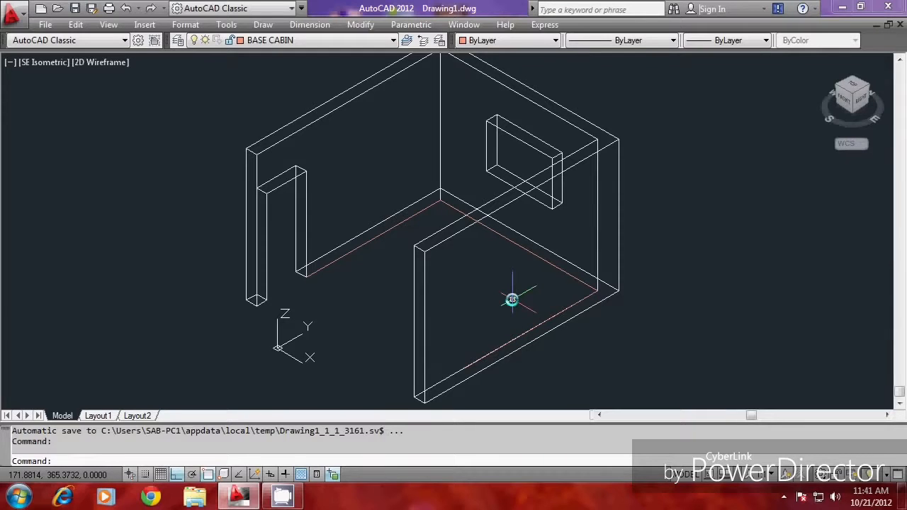
Offset the floor polyline 60 units toward the inside of the room
text(O)
key(Return)
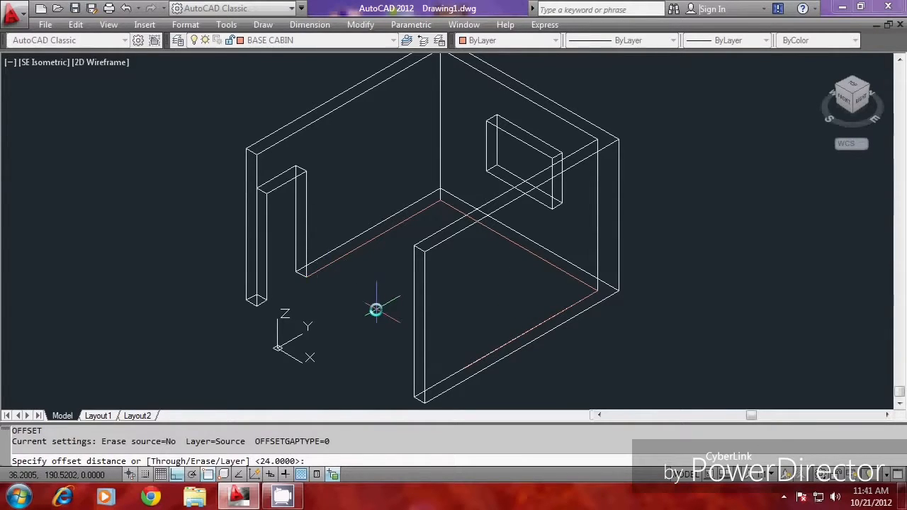
text(60)
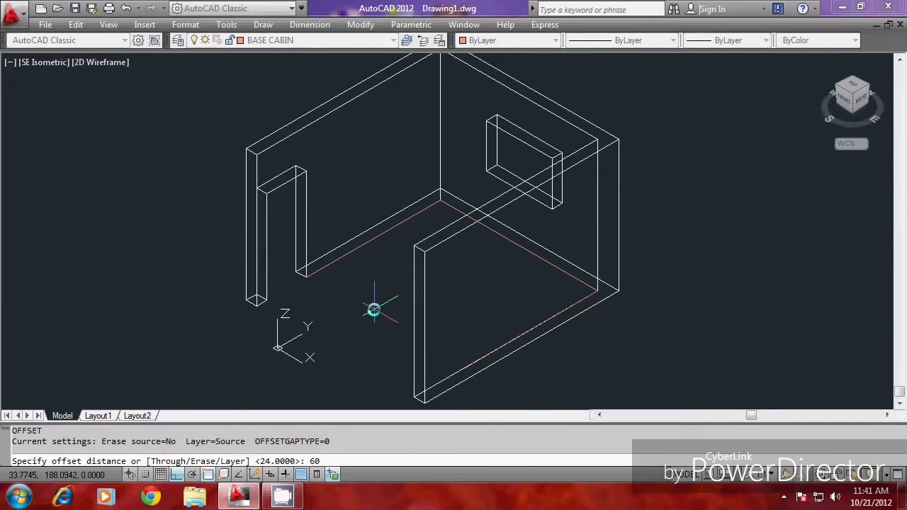
key(Return)
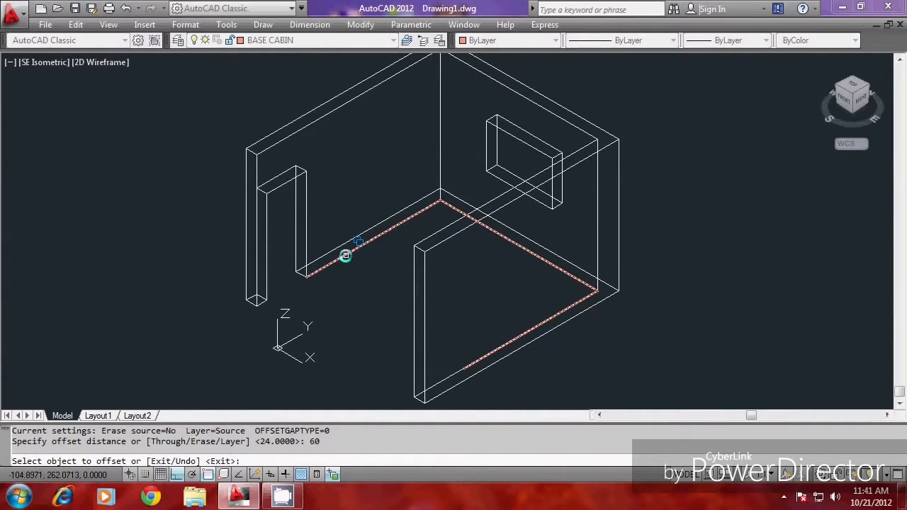
click(345, 256)
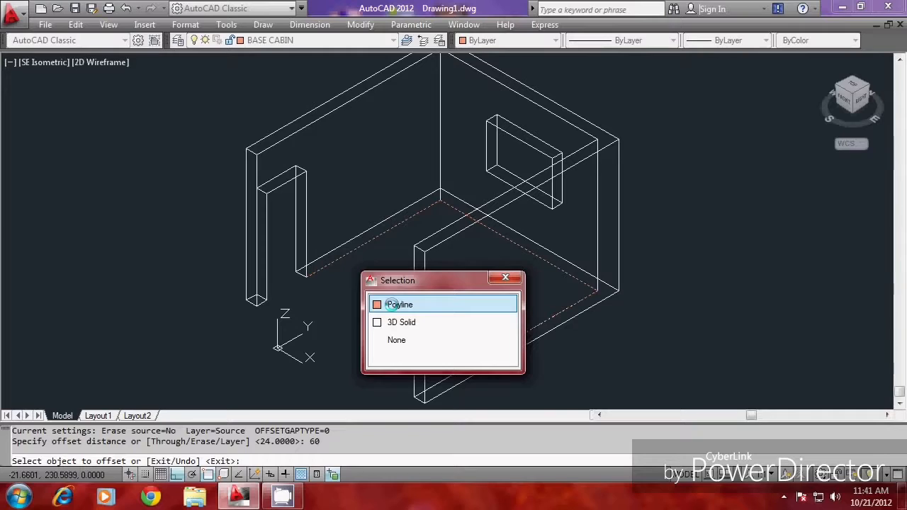
click(396, 302)
click(378, 288)
key(Escape)
key(Escape)
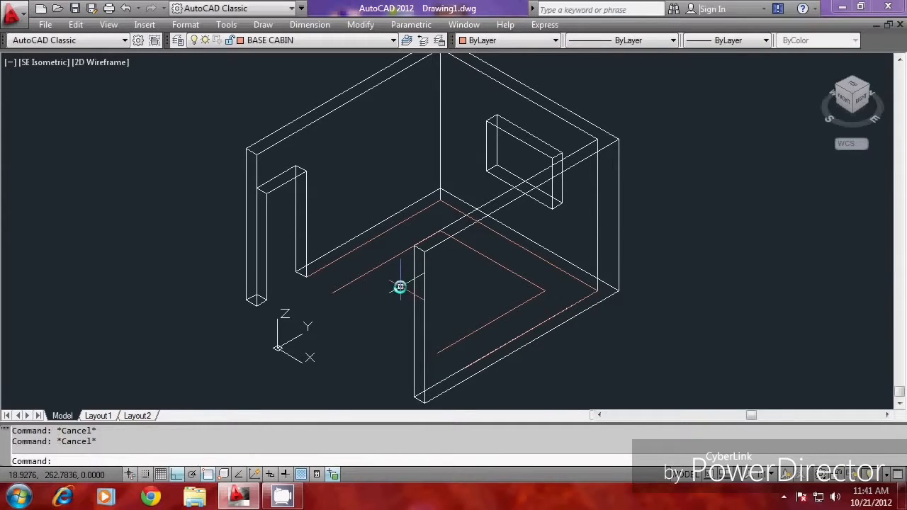
Close the cabinet outline's end beside the door opening with a polyline between the original and offset endpoints
text(PL)
key(Return)
scroll(296, 260, up, 3)
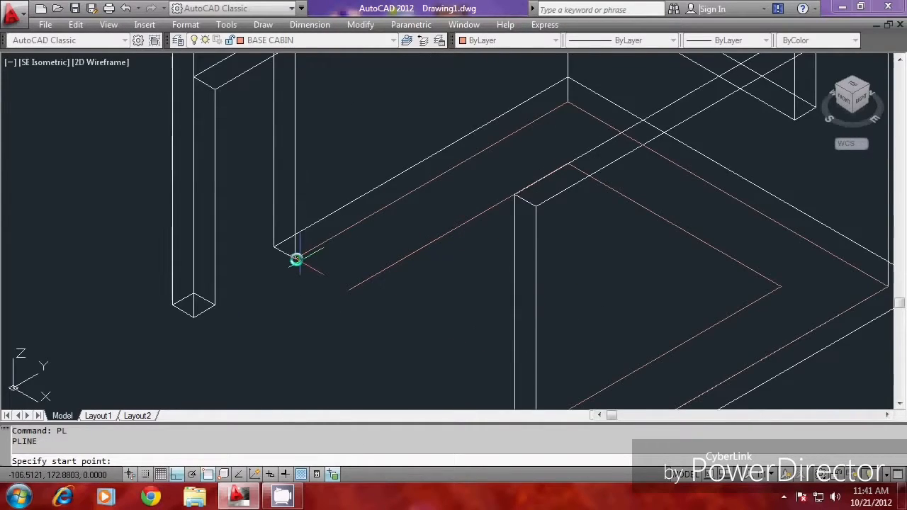
click(297, 259)
click(362, 287)
key(Return)
scroll(385, 206, down, 2)
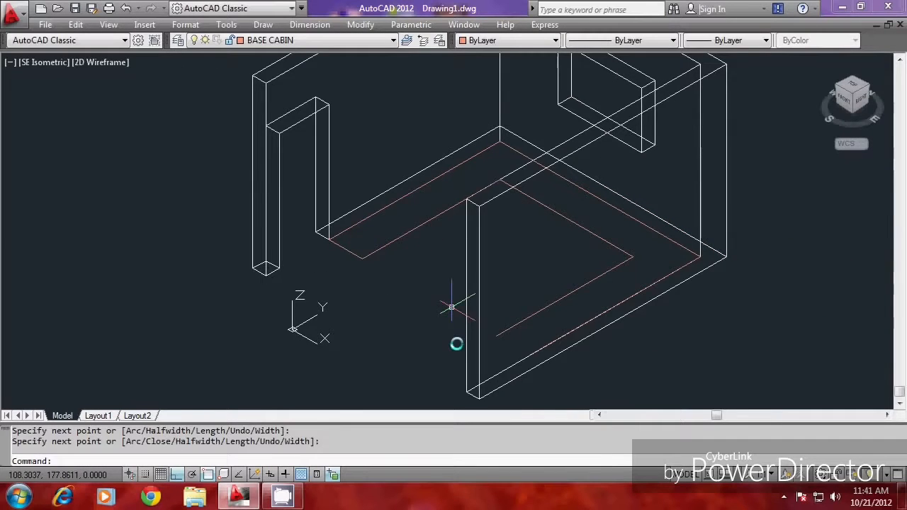
Close the outline's other open end along the third wall with a polyline between the offset and original endpoints
key(Return)
scroll(451, 309, up, 2)
click(514, 326)
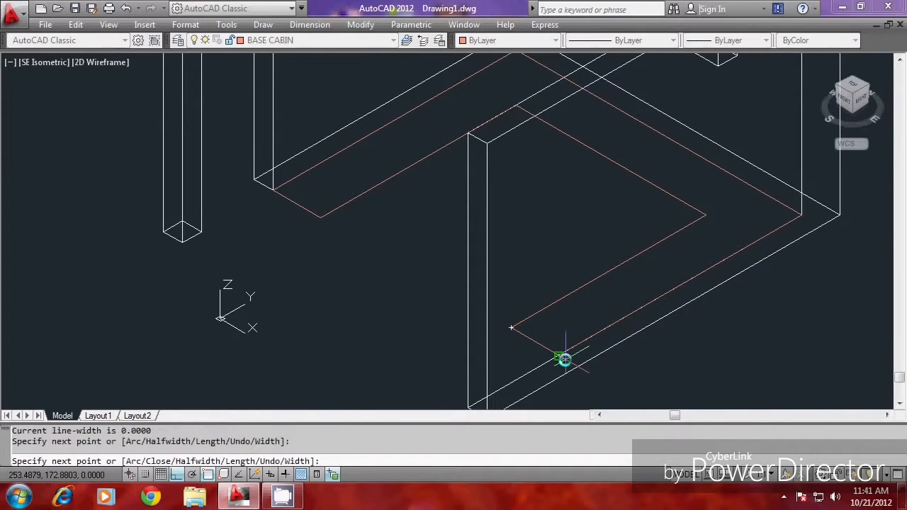
key(Return)
scroll(549, 312, down, 2)
scroll(550, 312, up, 2)
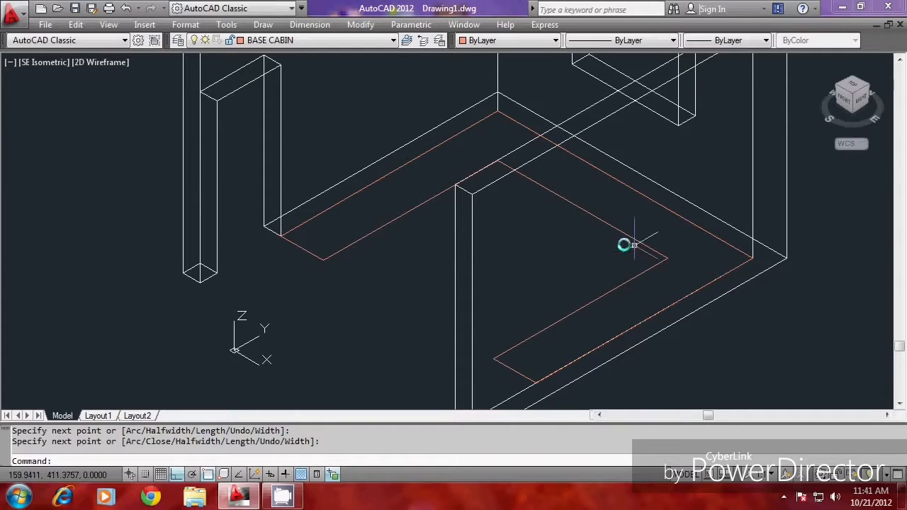
Join the last drawn segment with all connecting polylines into one closed base cabinet outline using PEDIT
text(PEDIT)
key(Return)
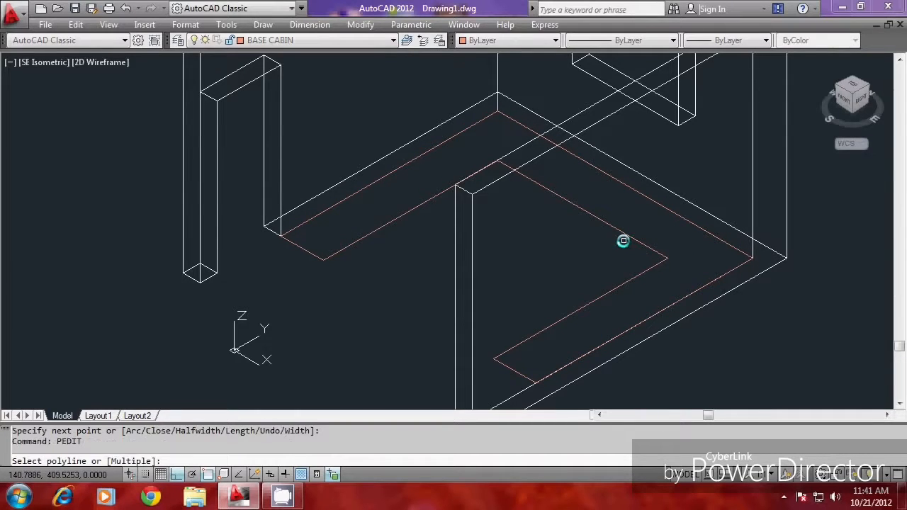
text(L)
key(Return)
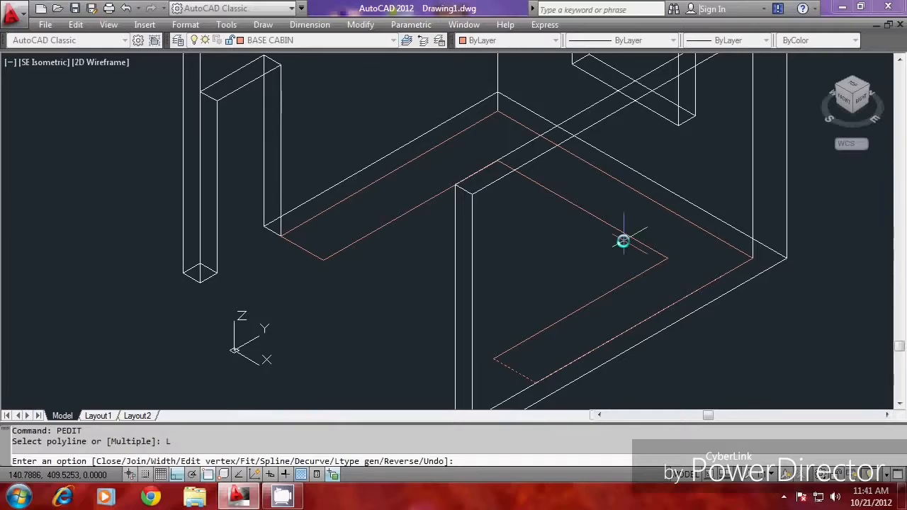
text(J)
key(Return)
text(ALL)
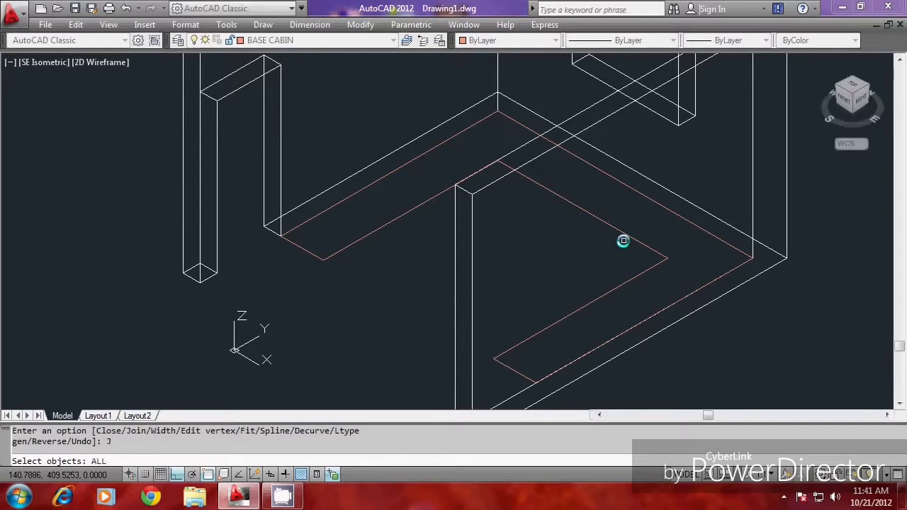
key(Return)
key(Return)
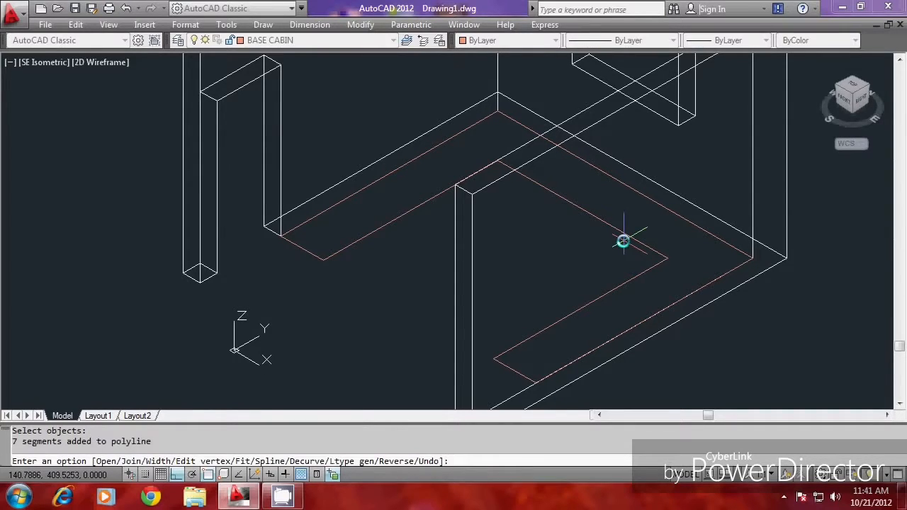
key(Return)
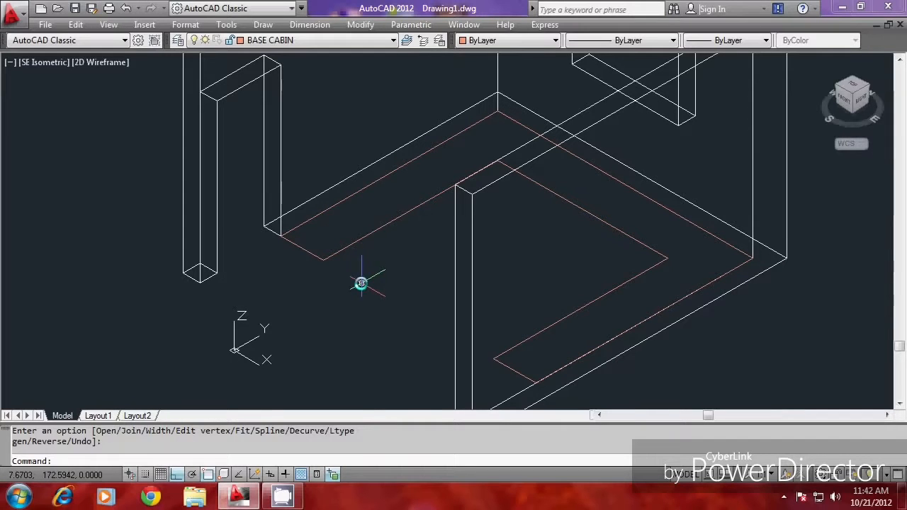
Move the closed base cabinet outline 10 units up along the Z axis
text(m)
key(Return)
click(322, 254)
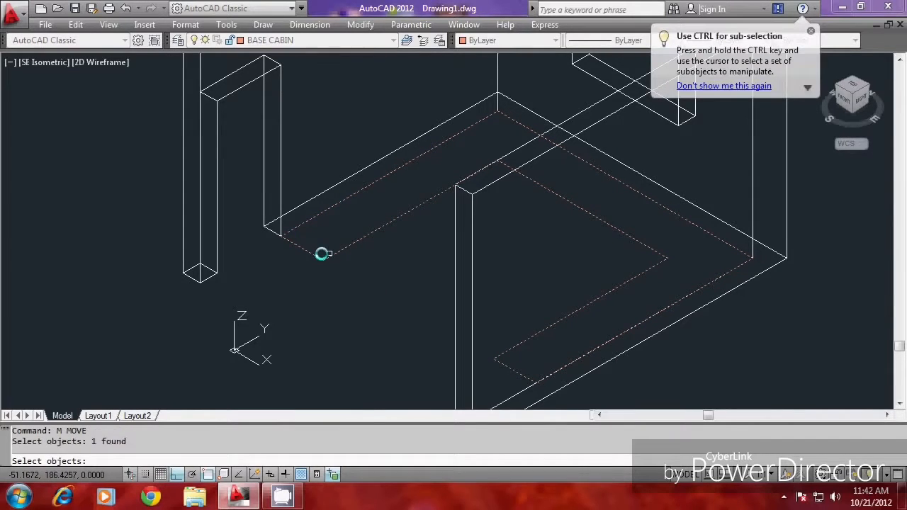
key(Return)
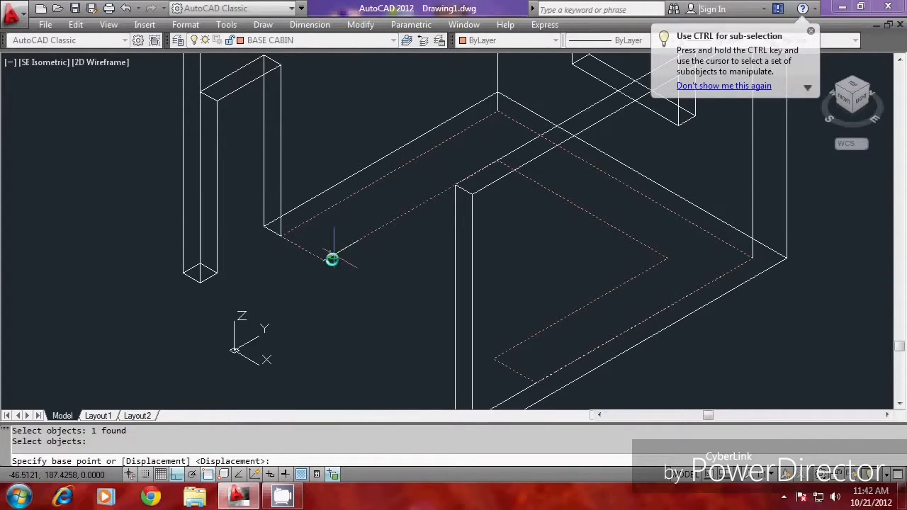
click(330, 259)
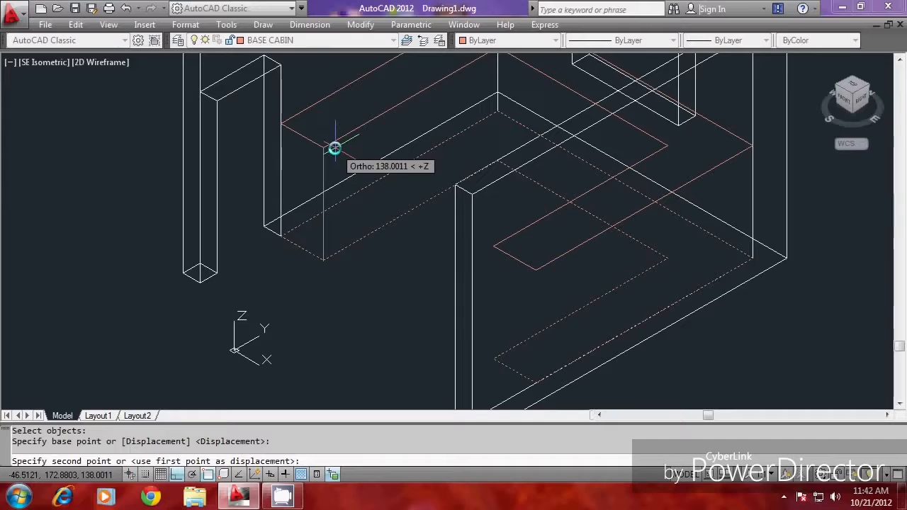
text(10)
key(Return)
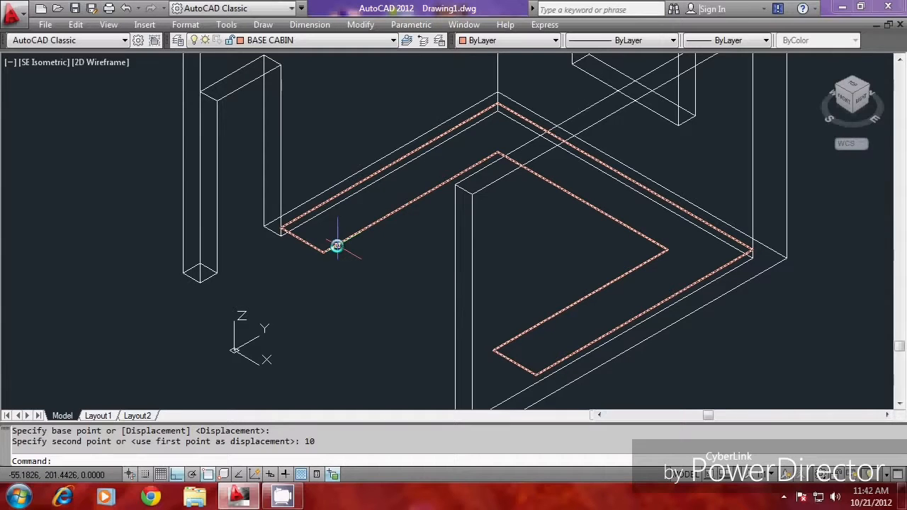
Extrude the closed base cabinet outline to a height of 67.5
text(EXT)
key(Return)
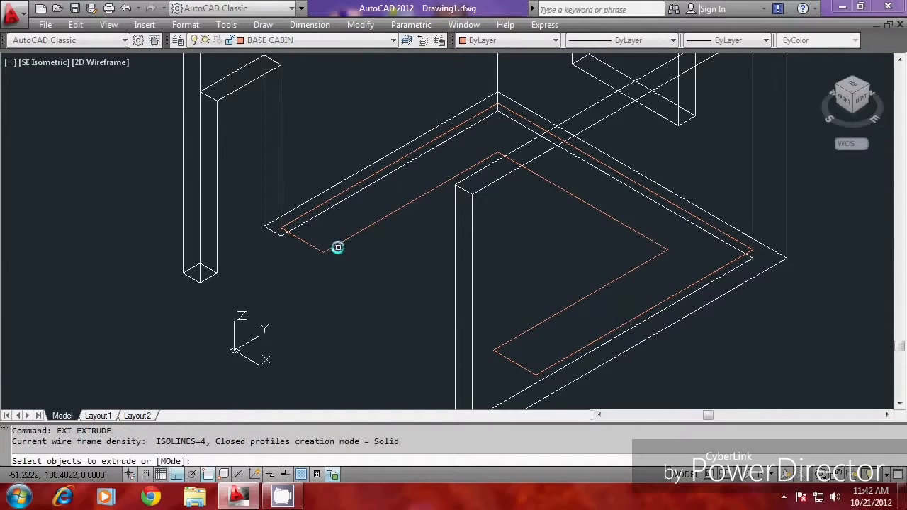
click(337, 247)
right_click(358, 267)
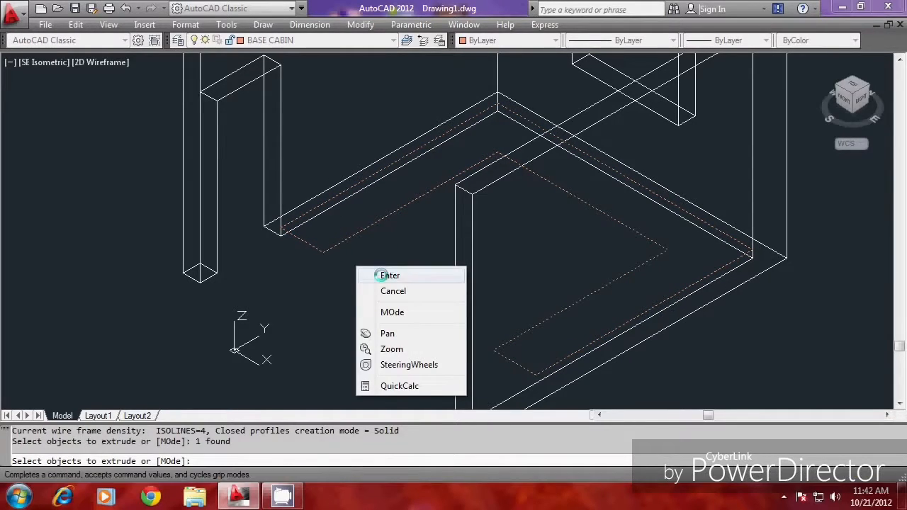
click(381, 276)
text(67)
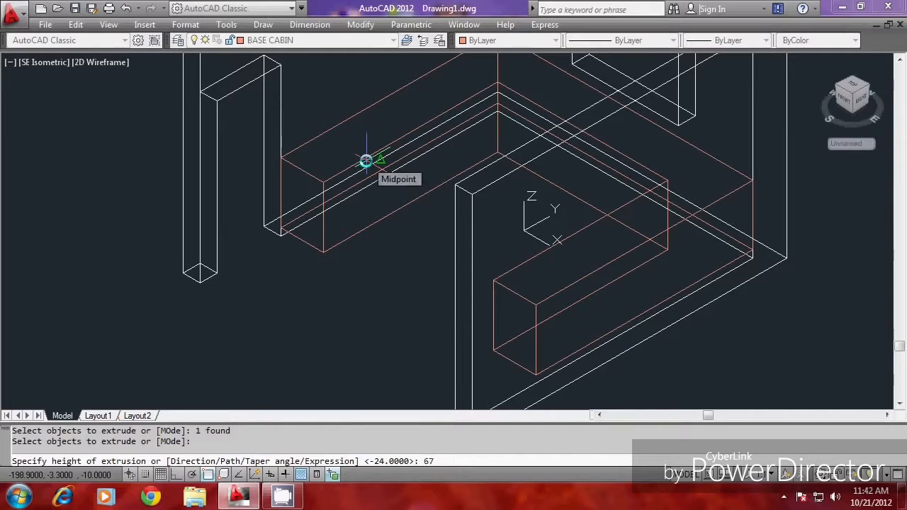
text(.5)
key(Return)
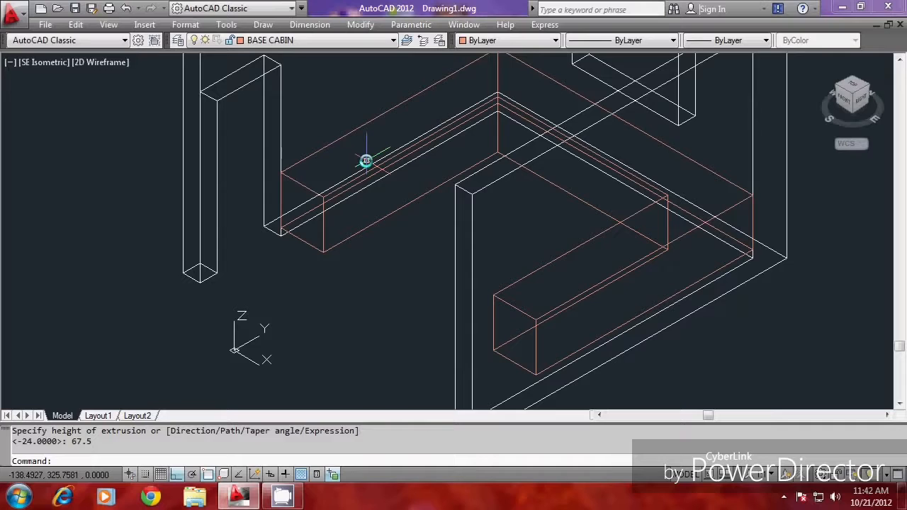
text(m)
key(Escape)
key(Escape)
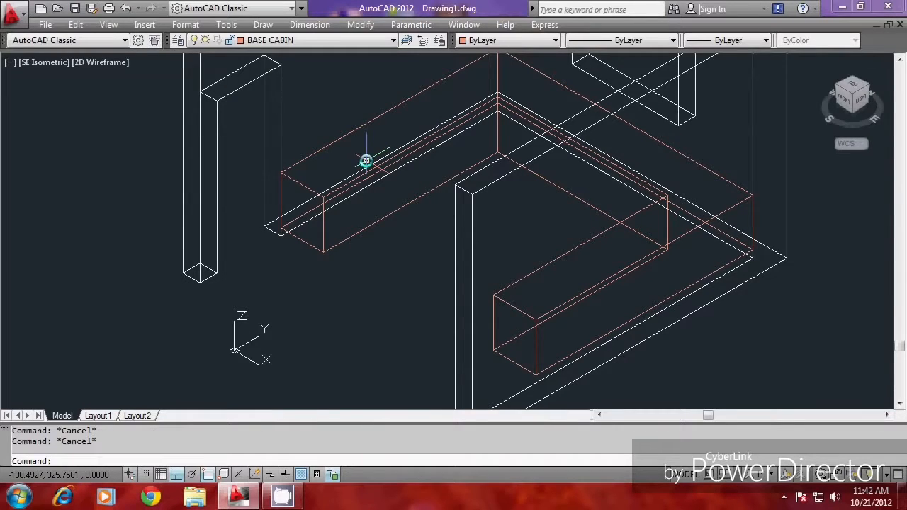
click(325, 202)
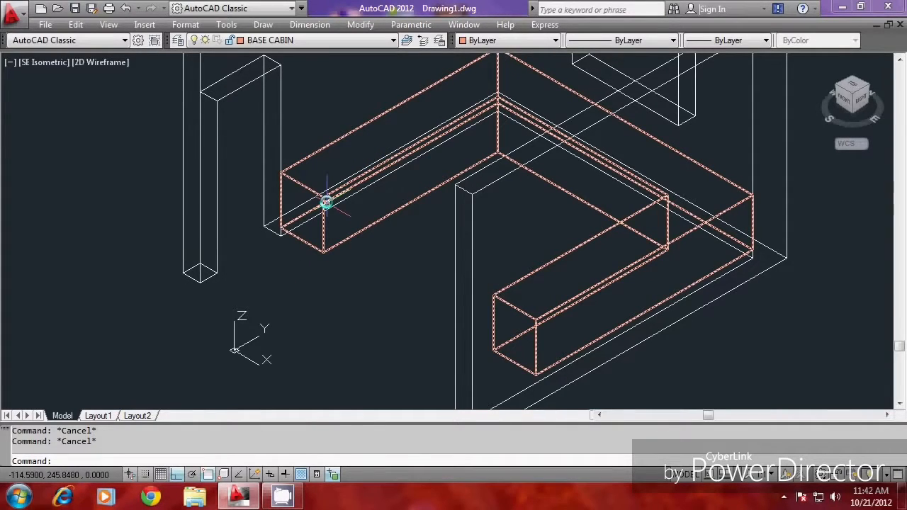
key(Escape)
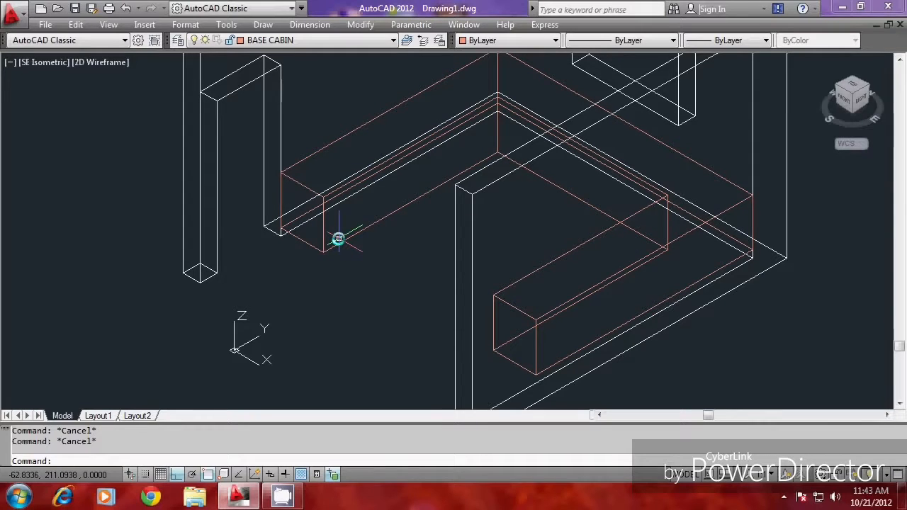
Trace a polyline along the base cabinet's bottom front edges, including both short end edges
text(PL)
key(Return)
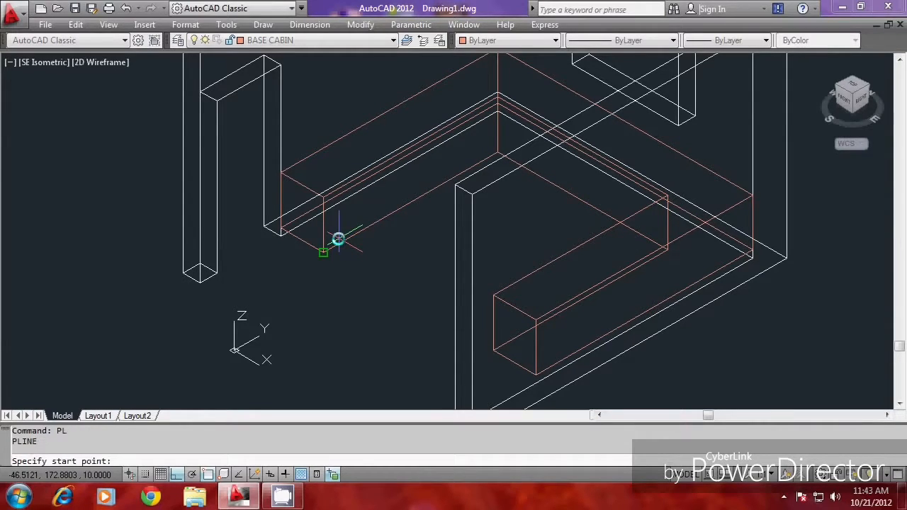
click(283, 227)
click(496, 158)
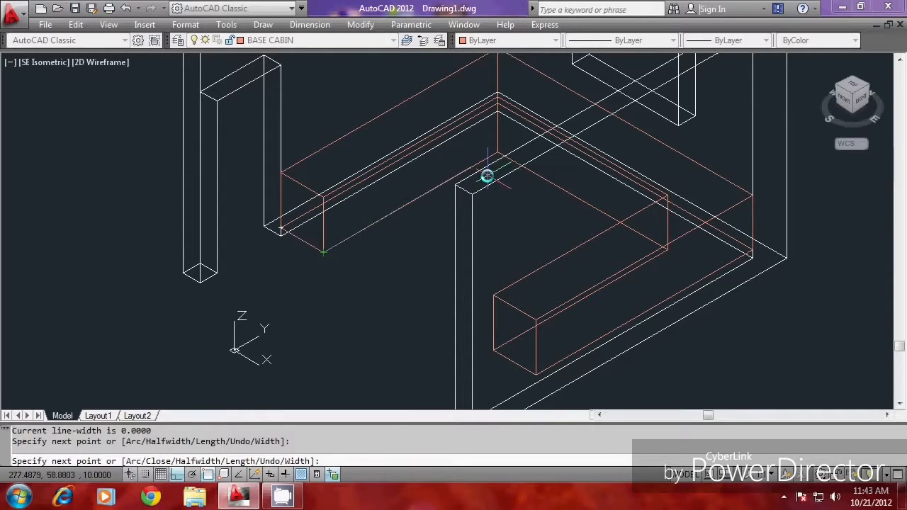
click(648, 237)
click(648, 238)
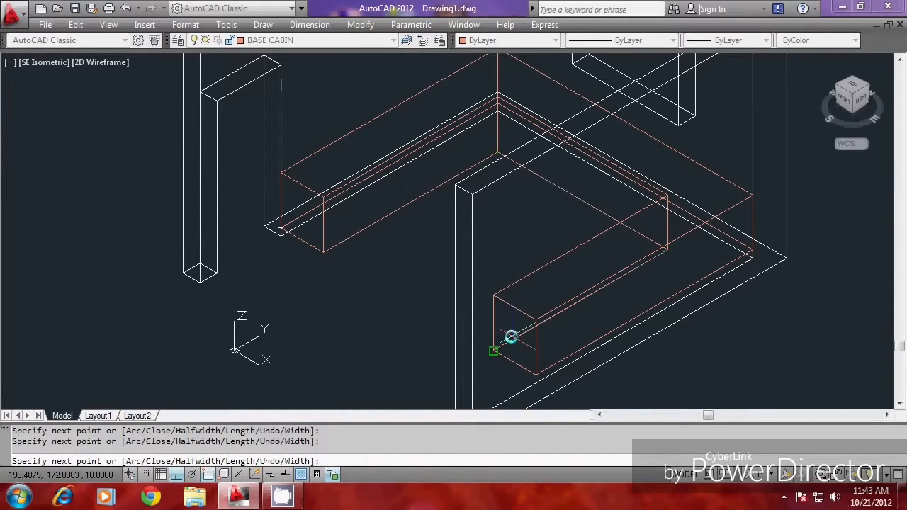
click(548, 365)
key(Return)
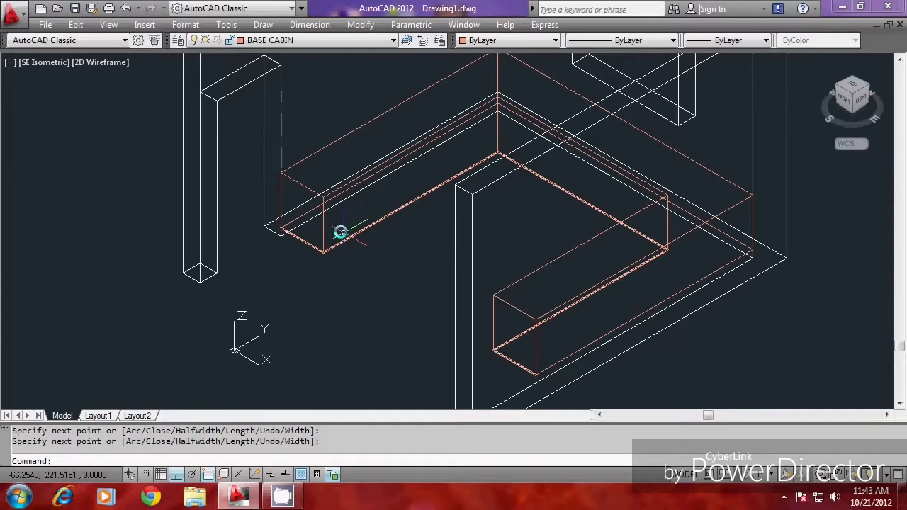
Offset the traced bottom-edge polyline 5 units inward, beneath the base cabinet
text(o)
key(Return)
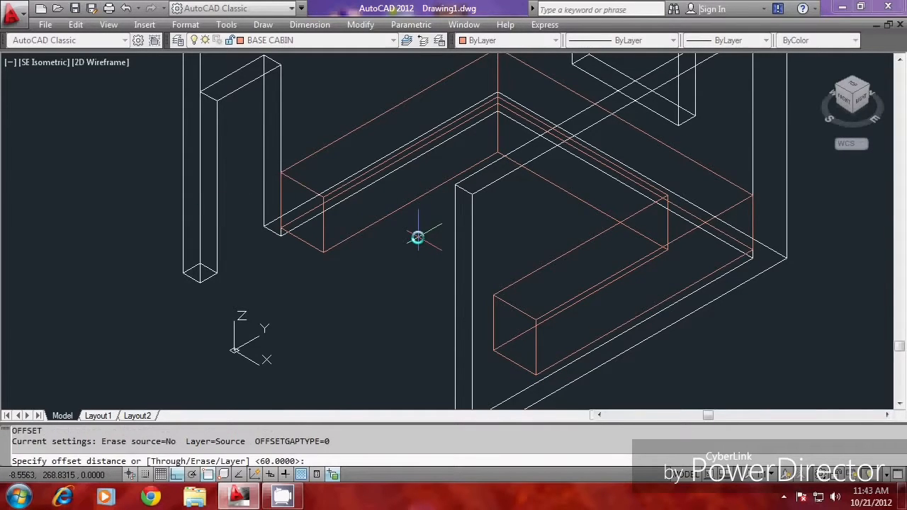
scroll(330, 234, up, 2)
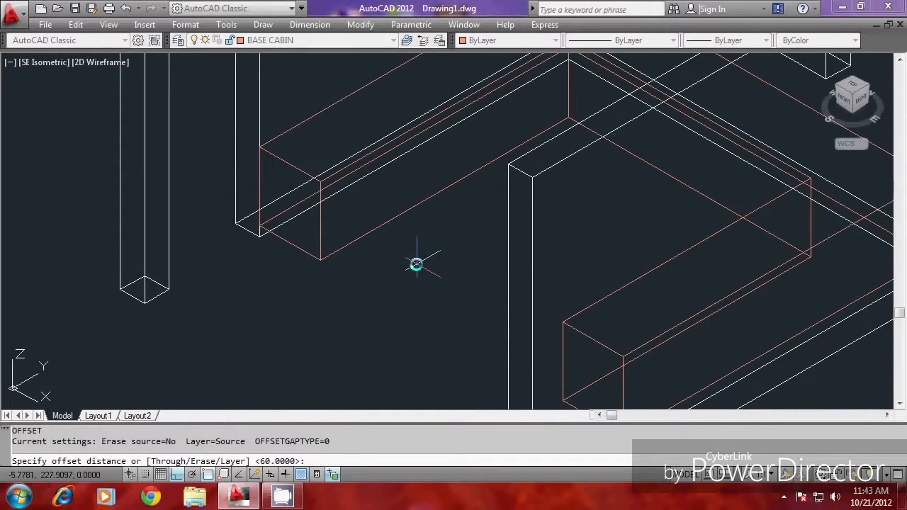
text(5)
key(Return)
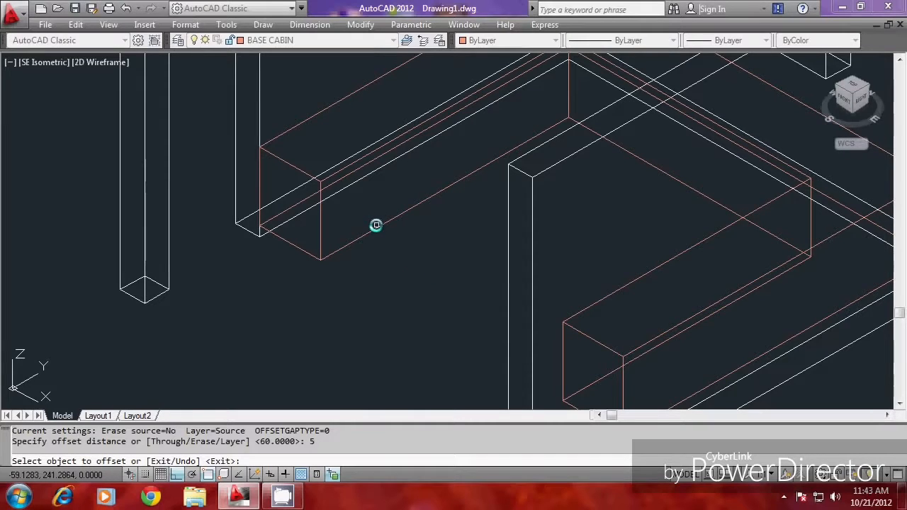
click(380, 227)
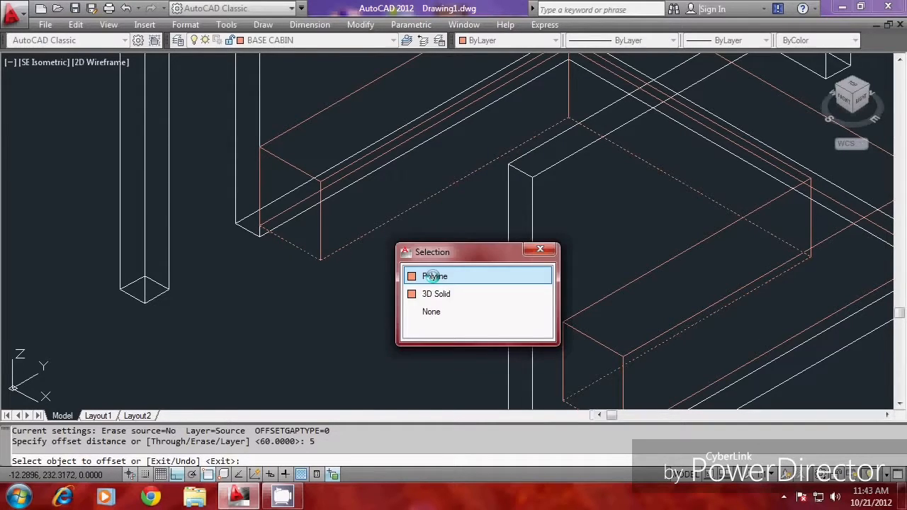
click(434, 276)
click(403, 239)
key(Escape)
key(Escape)
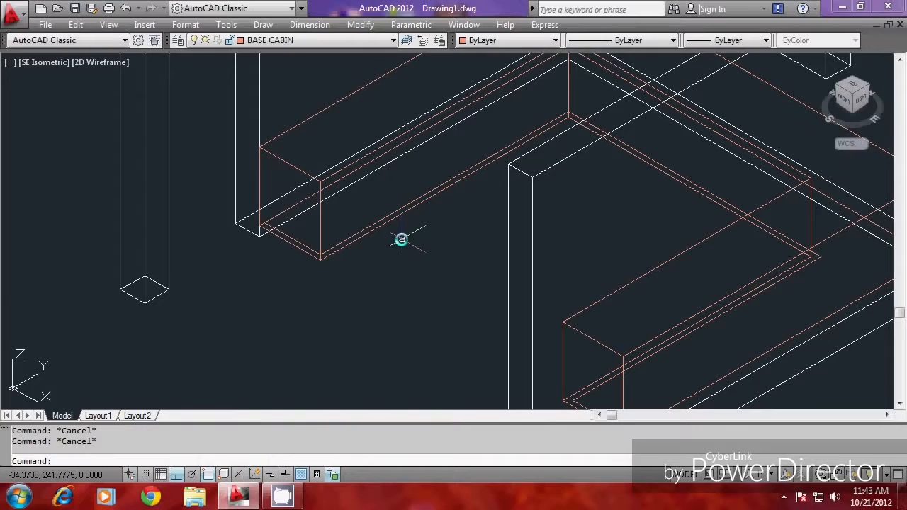
Erase the original traced polyline on the cabinet's bottom edge, keeping the inward offset copy and the solid
text(e)
key(Return)
click(384, 222)
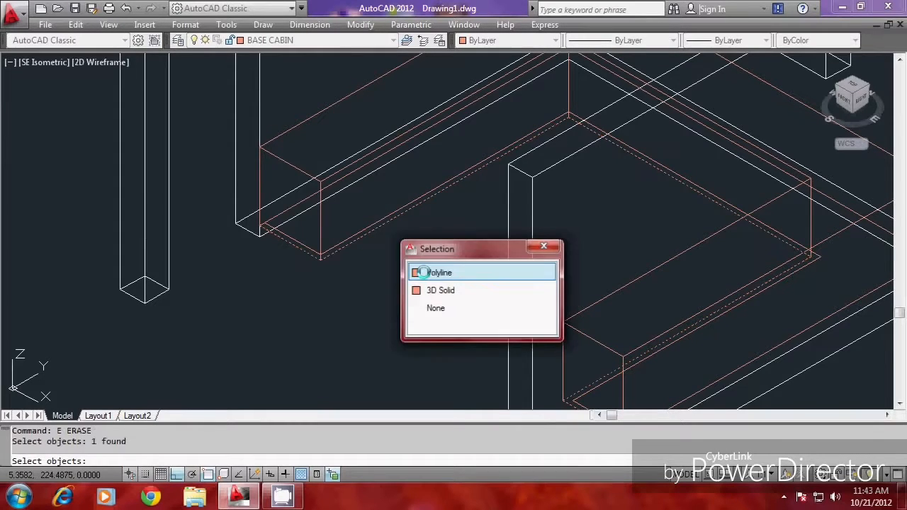
click(423, 273)
key(Return)
key(Return)
key(Escape)
key(Escape)
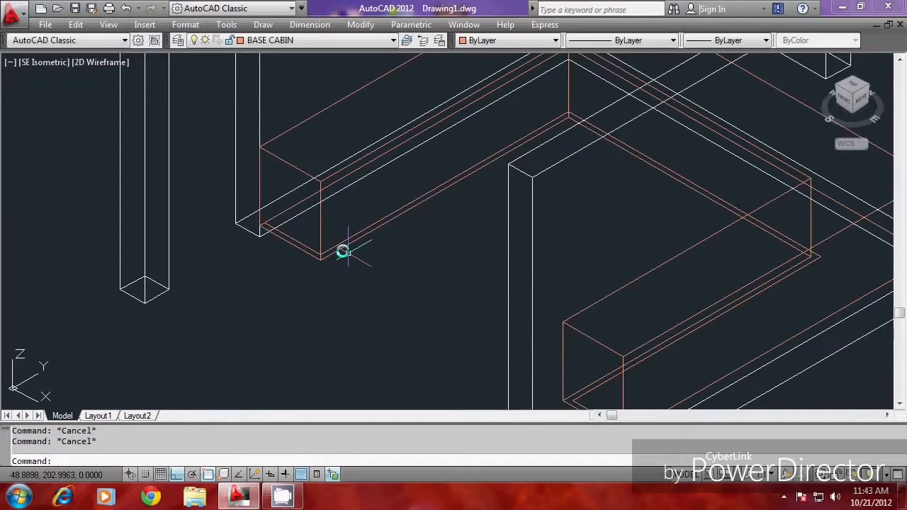
Change the thickness of the inward offset polyline under the cabinet to -10 using CHPROP
scroll(300, 225, down, 2)
scroll(300, 225, up, 1)
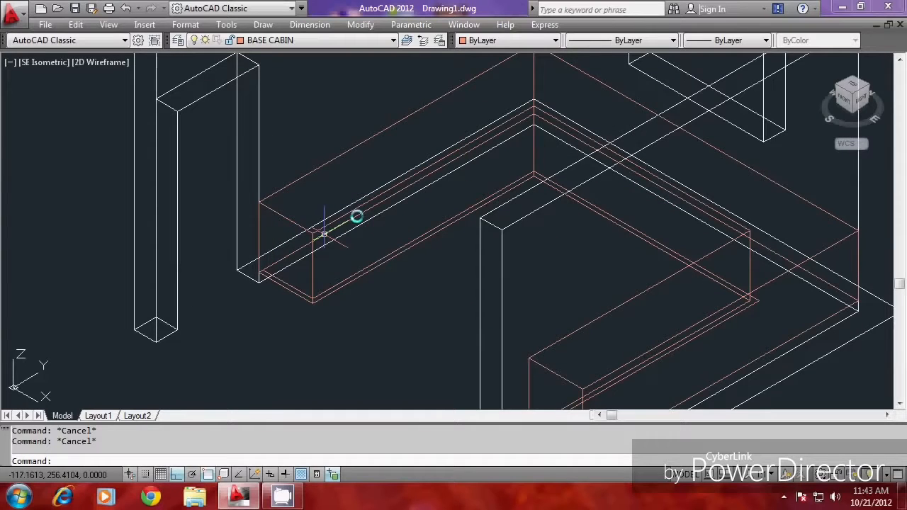
scroll(297, 302, up, 1)
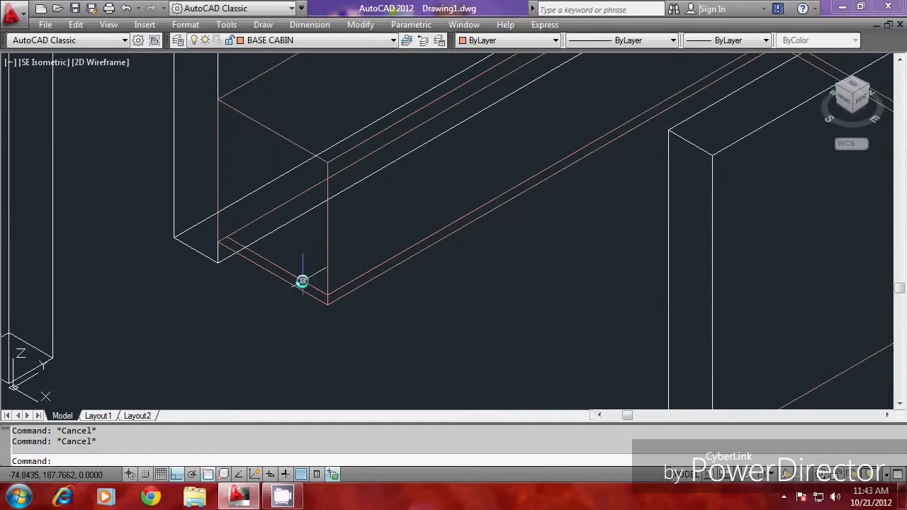
key(Escape)
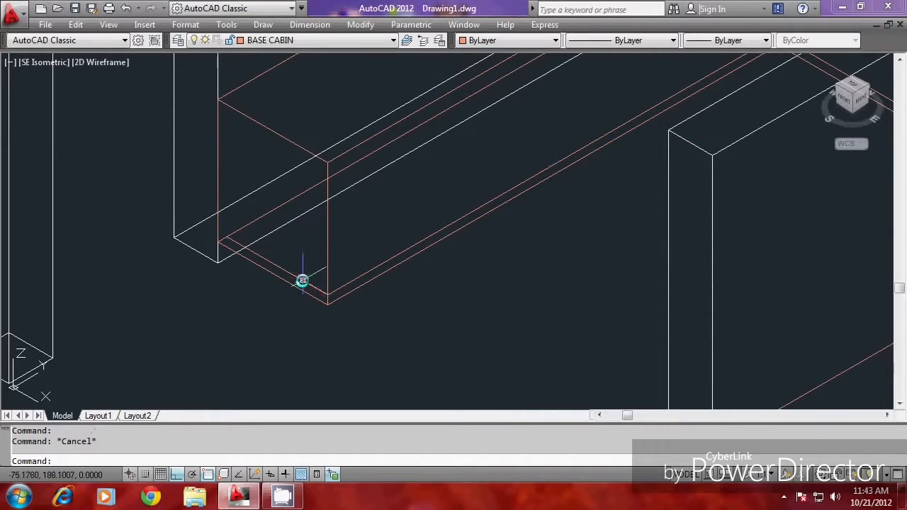
key(Escape)
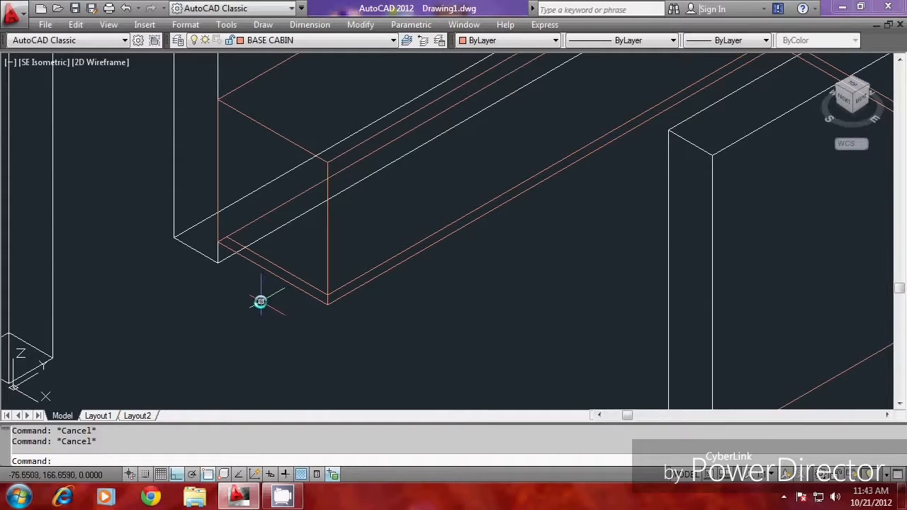
text(chprop)
key(Return)
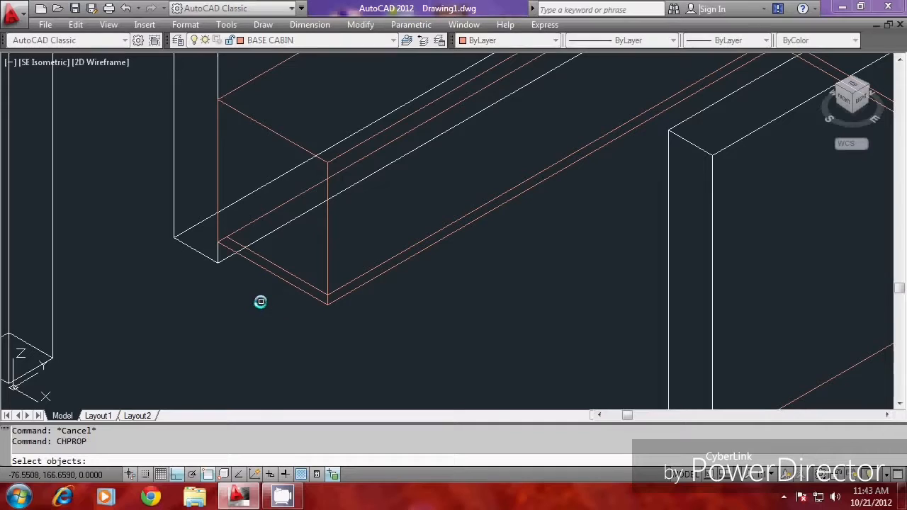
click(299, 279)
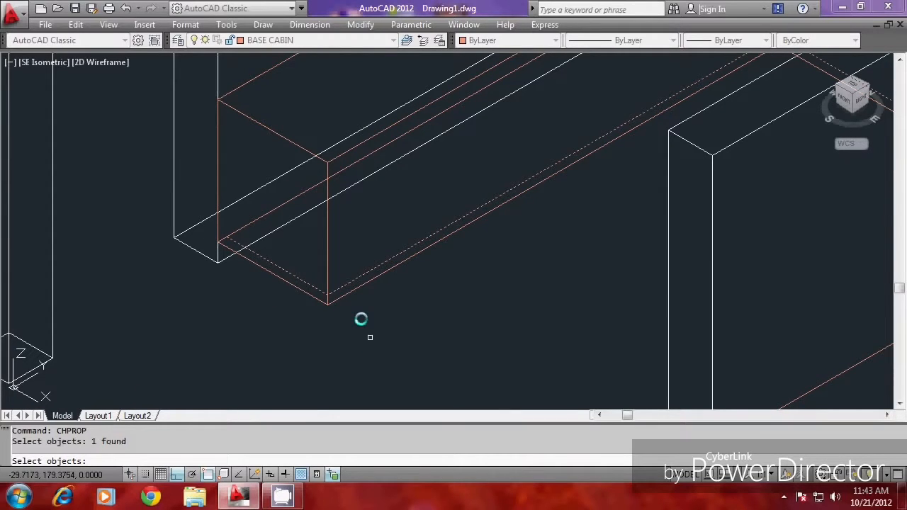
key(Return)
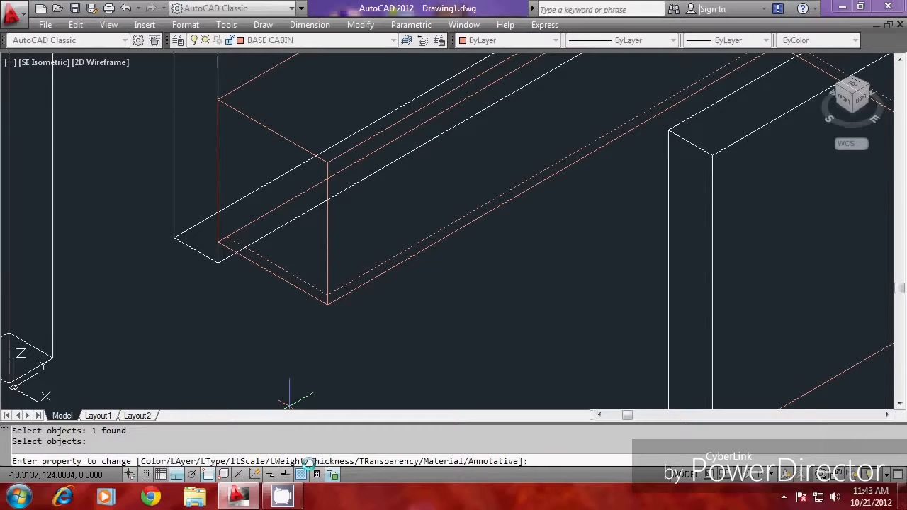
text(T)
key(Return)
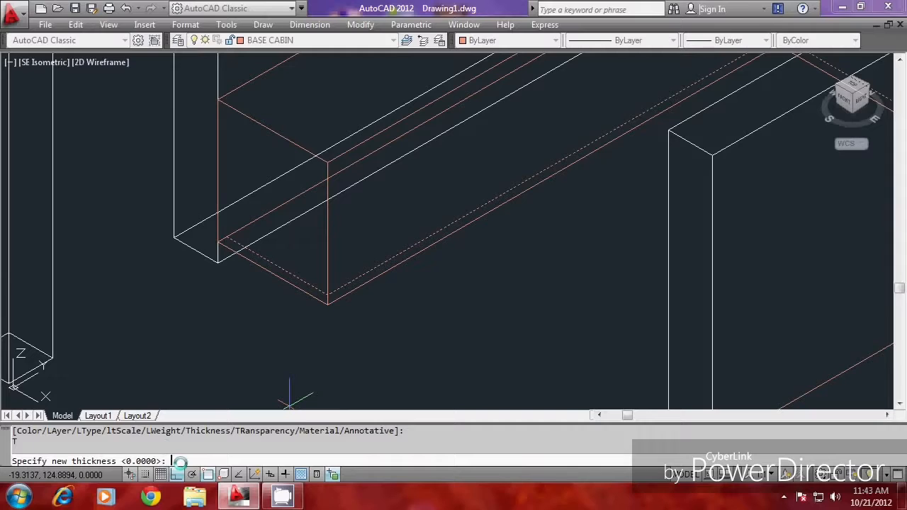
text(-10)
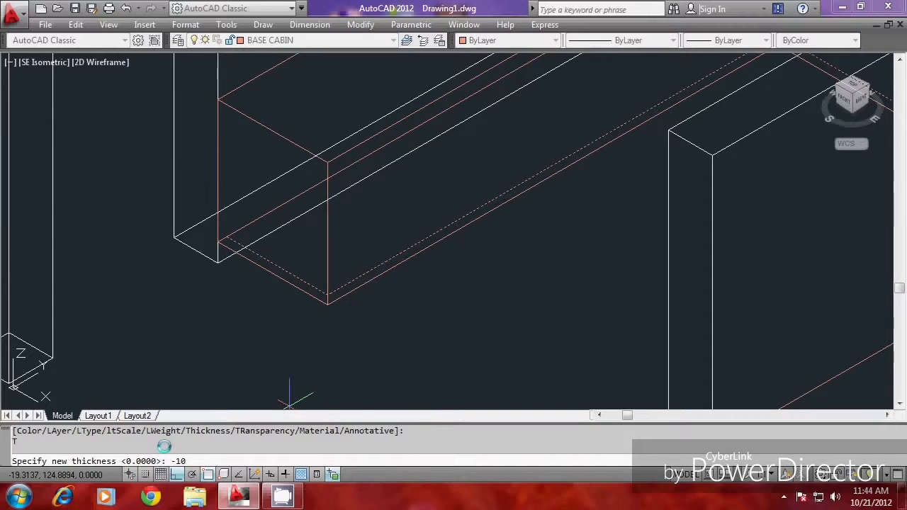
key(Return)
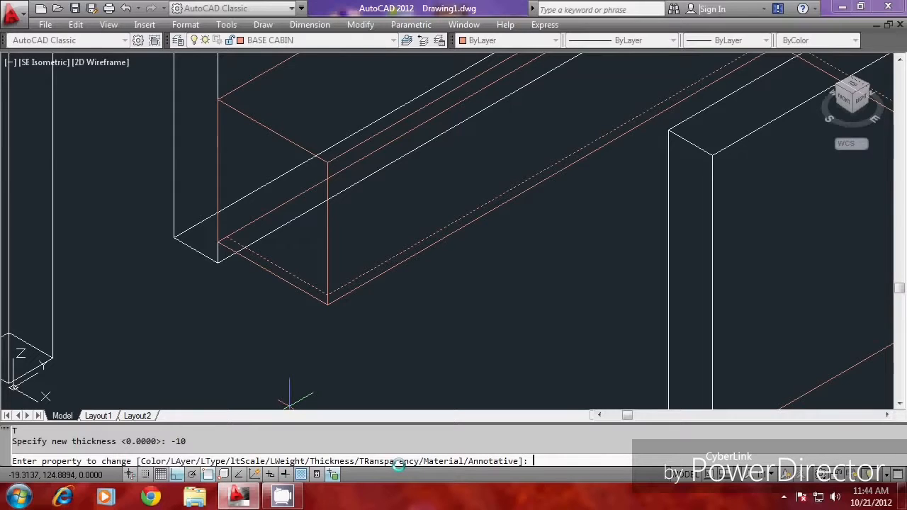
key(Return)
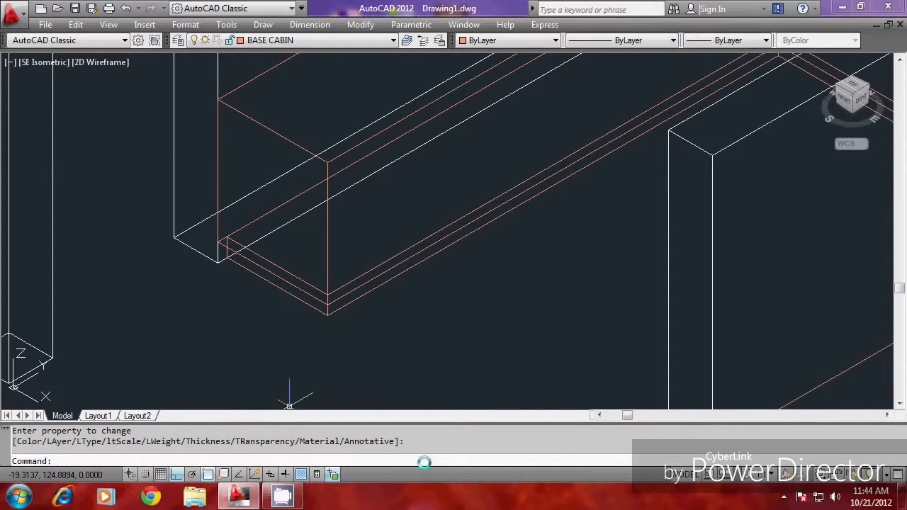
key(Escape)
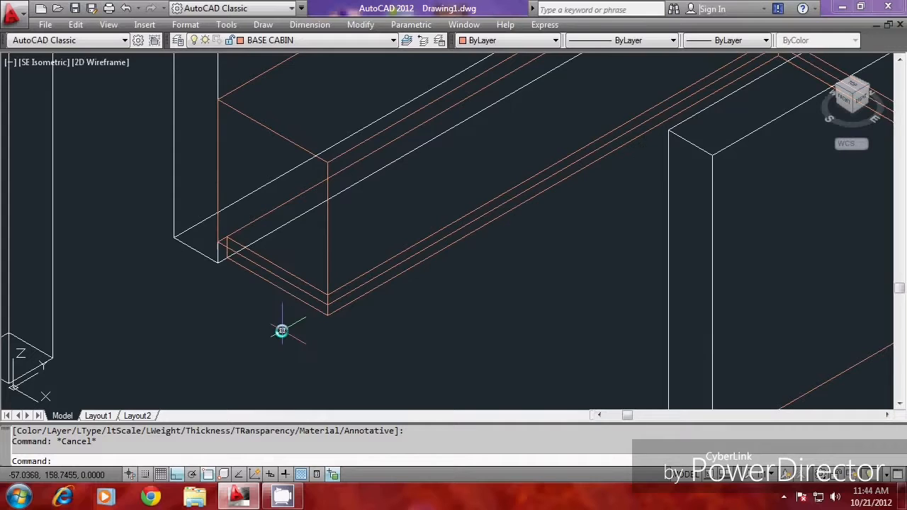
Inspect the base cabinet and the recessed kick strip beneath it with hidden lines removed using HIDE
scroll(282, 307, up, 1)
click(282, 307)
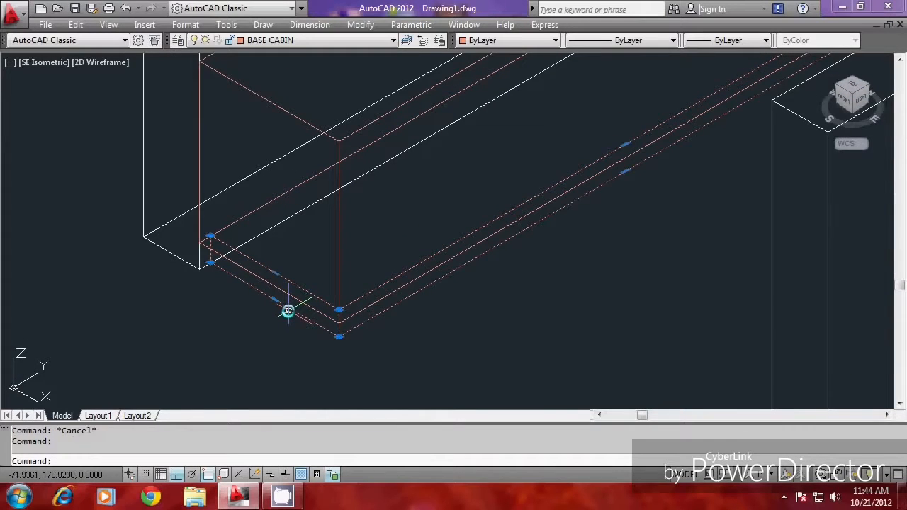
key(Escape)
scroll(291, 313, down, 2)
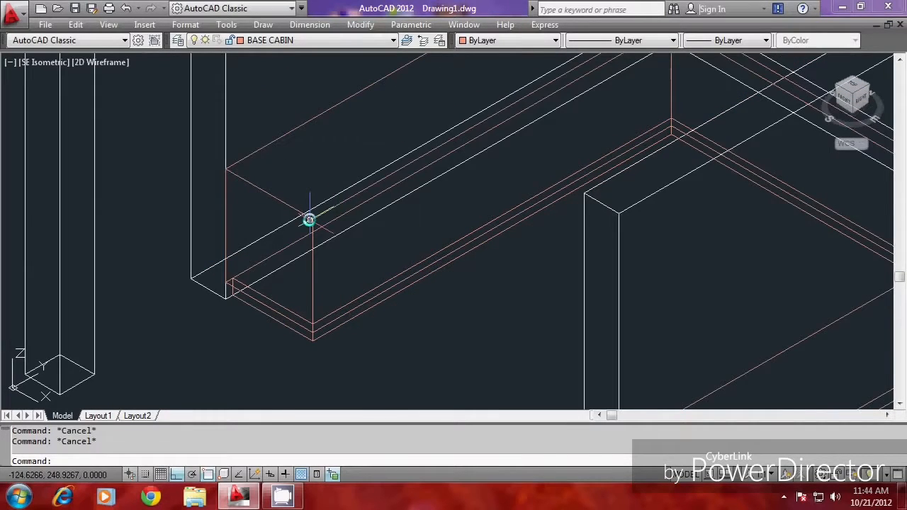
click(290, 204)
key(Escape)
scroll(324, 297, down, 1)
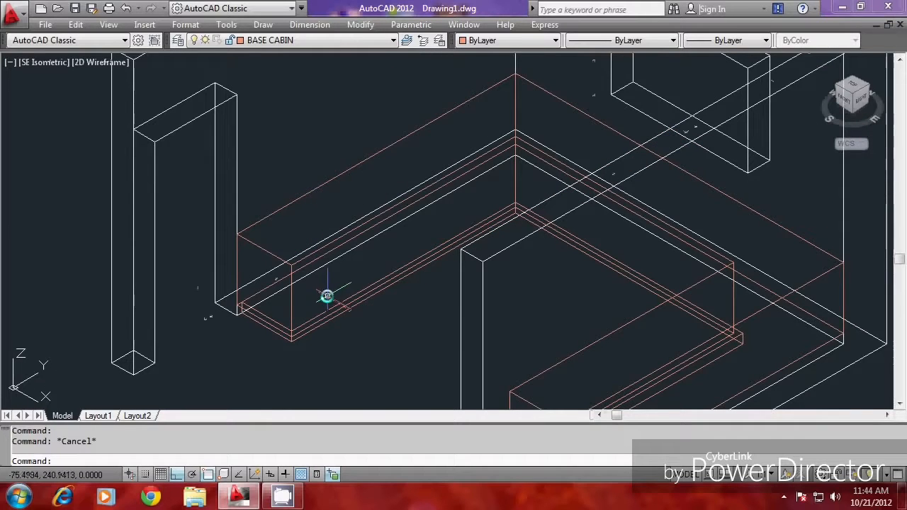
scroll(278, 377, up, 1)
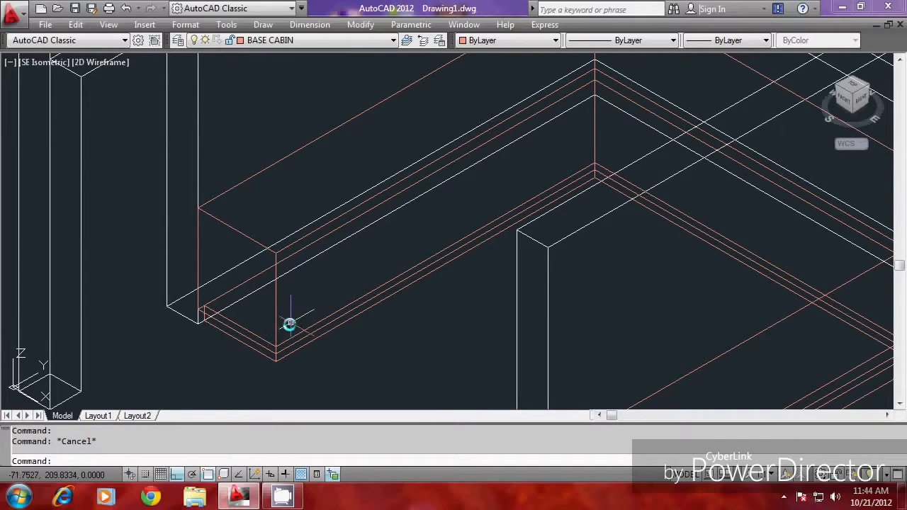
text(HI)
key(Return)
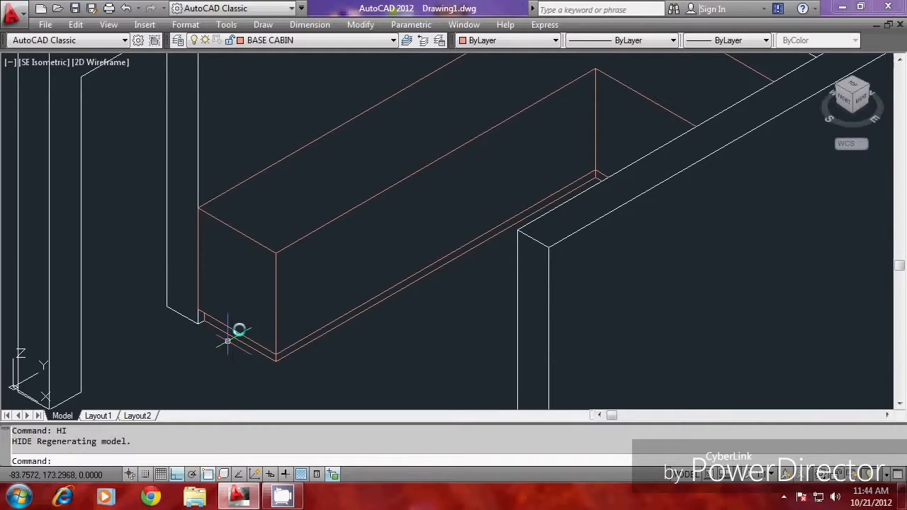
Regenerate the drawing to bring back the full wireframe display of the kitchen model
text(RE)
key(Return)
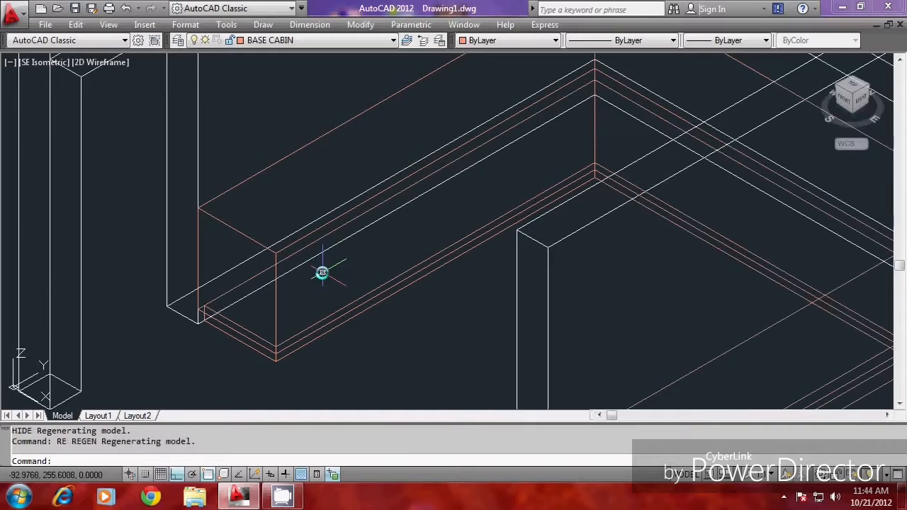
key(Escape)
scroll(251, 304, down, 3)
scroll(251, 304, up, 2)
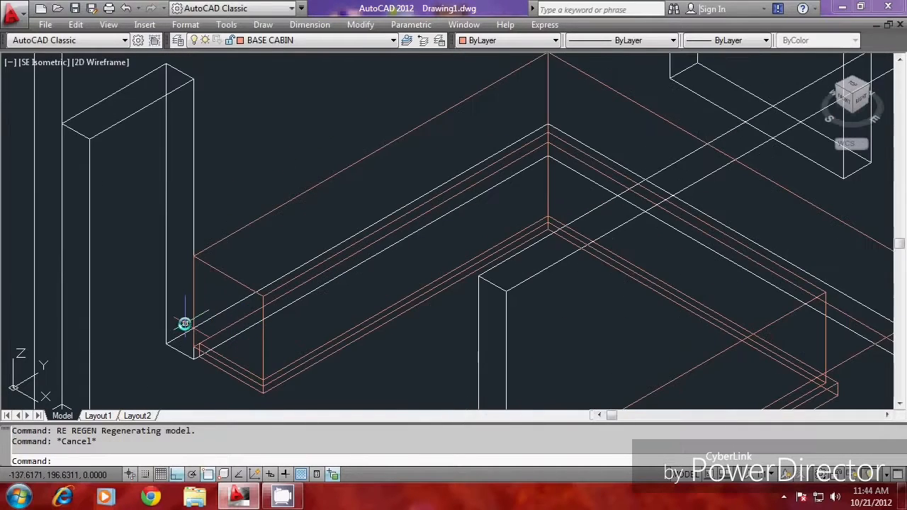
key(Escape)
scroll(177, 322, down, 2)
text(PL)
key(Return)
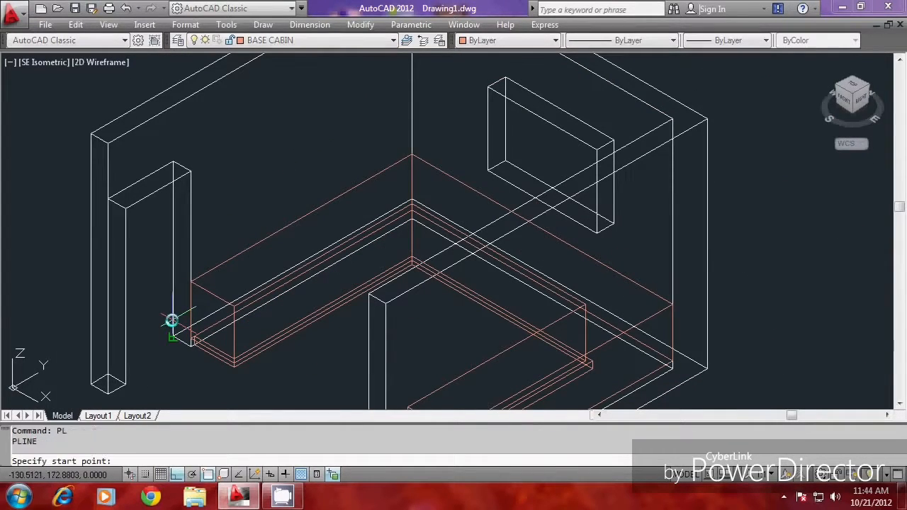
scroll(221, 302, up, 1)
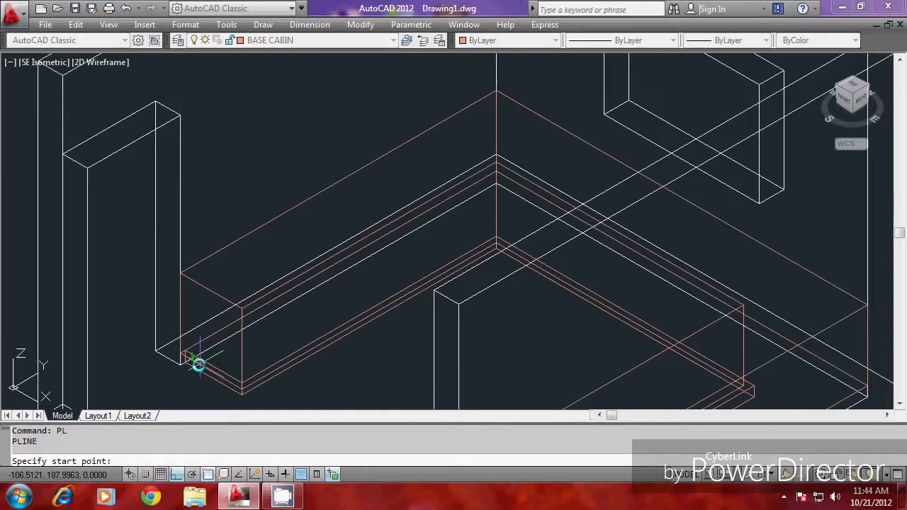
key(Escape)
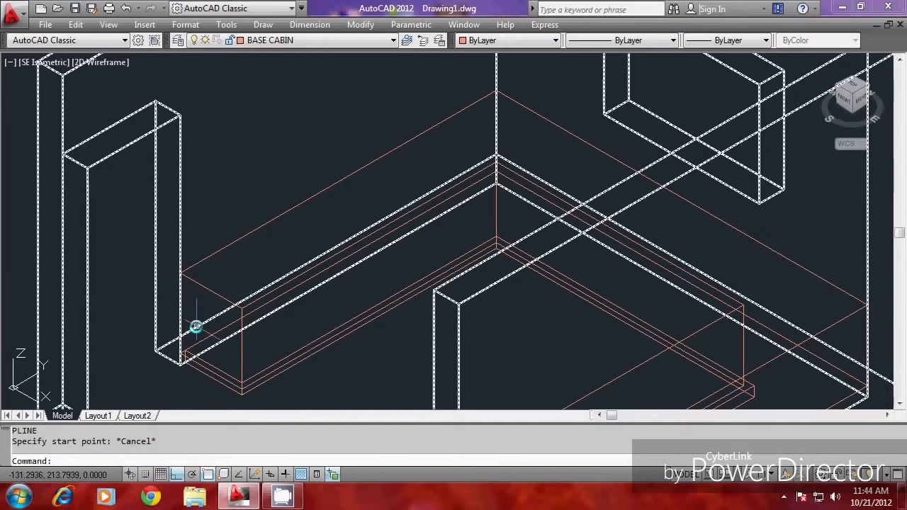
Create a new layer named SLAB
text(L)
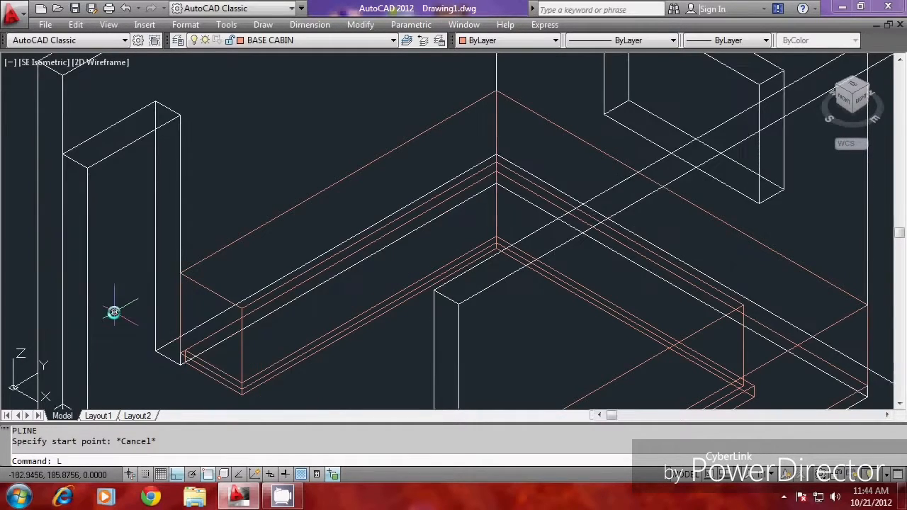
text(A)
key(Return)
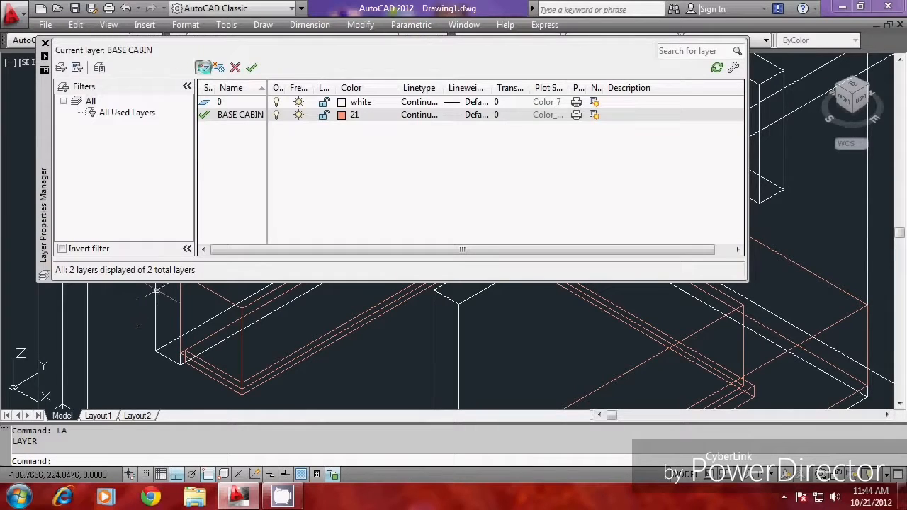
click(202, 67)
text(SLA)
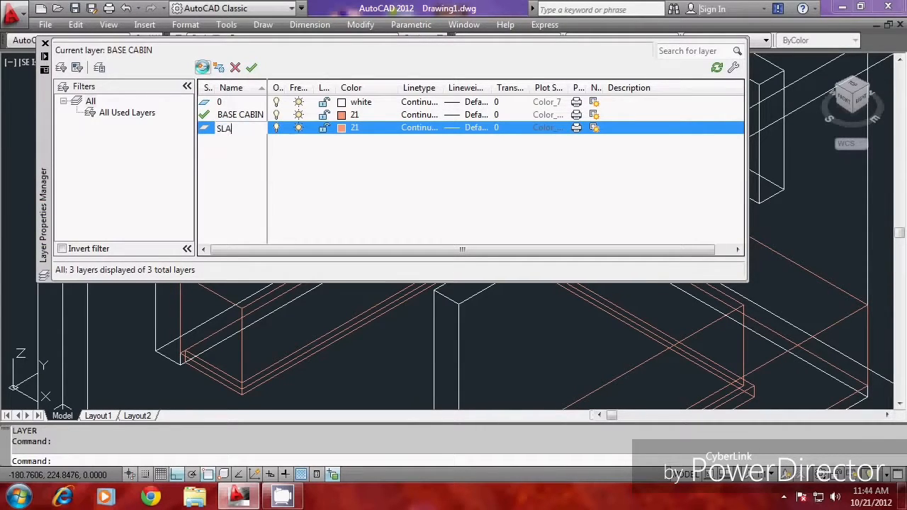
text(B)
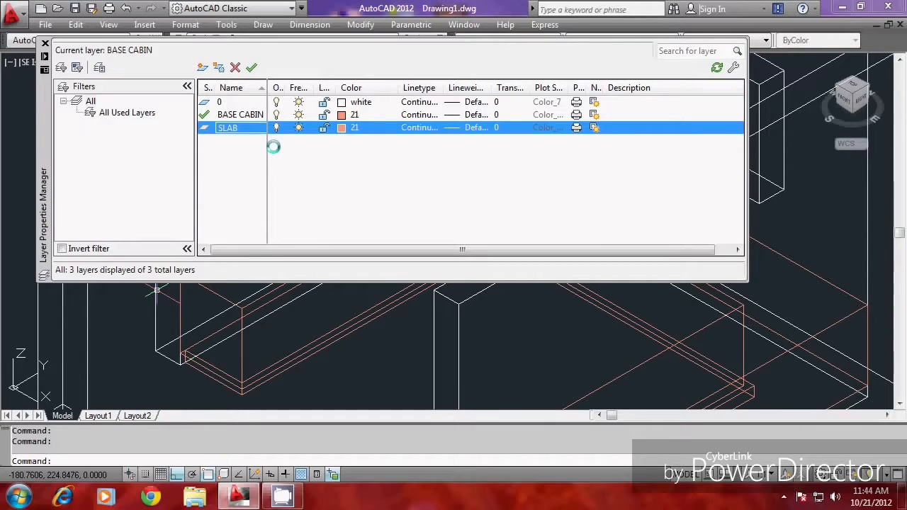
Set the SLAB layer's color to index 253 and make SLAB the current layer
click(341, 127)
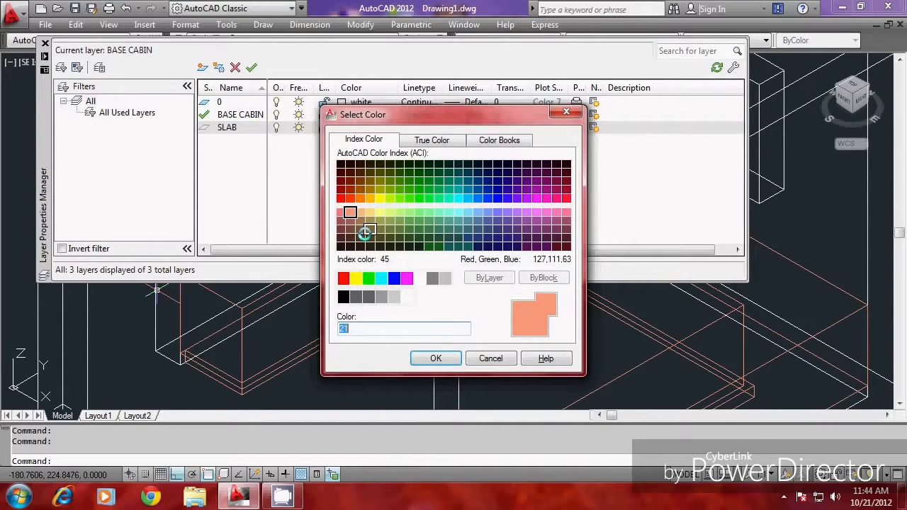
click(381, 297)
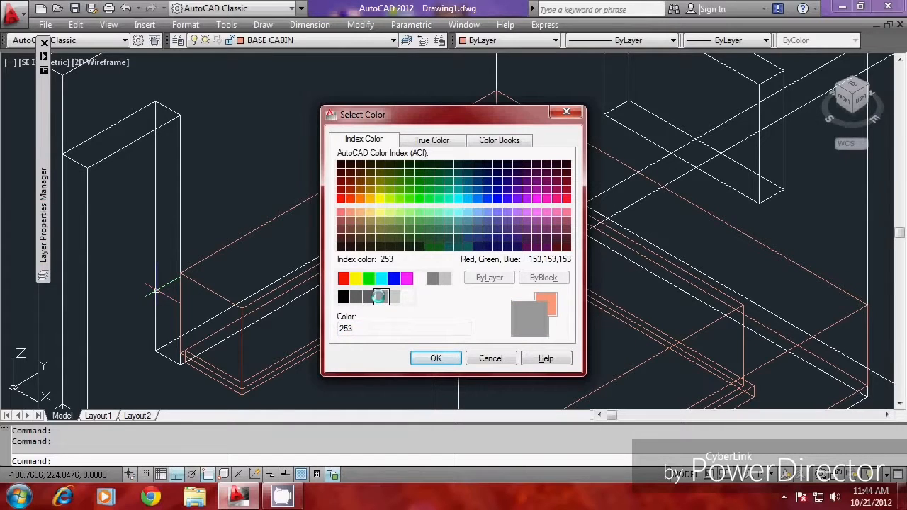
click(431, 357)
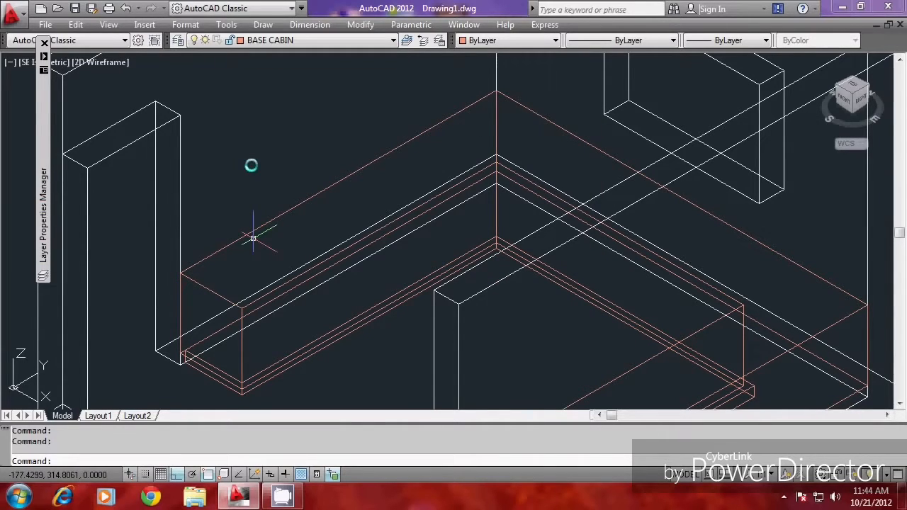
click(319, 39)
click(268, 75)
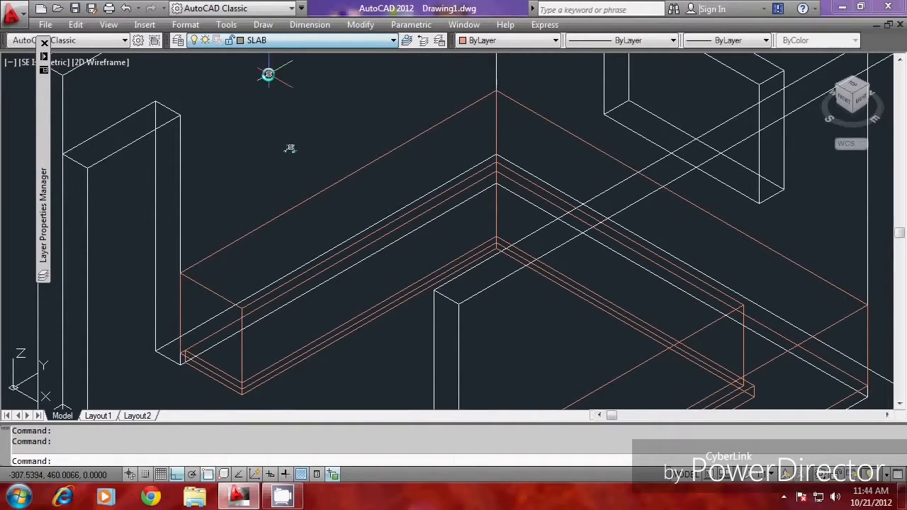
key(Escape)
Trace a polyline along the base cabinet's front top edges, following the U shape from one end face to the other
text(PL)
key(Return)
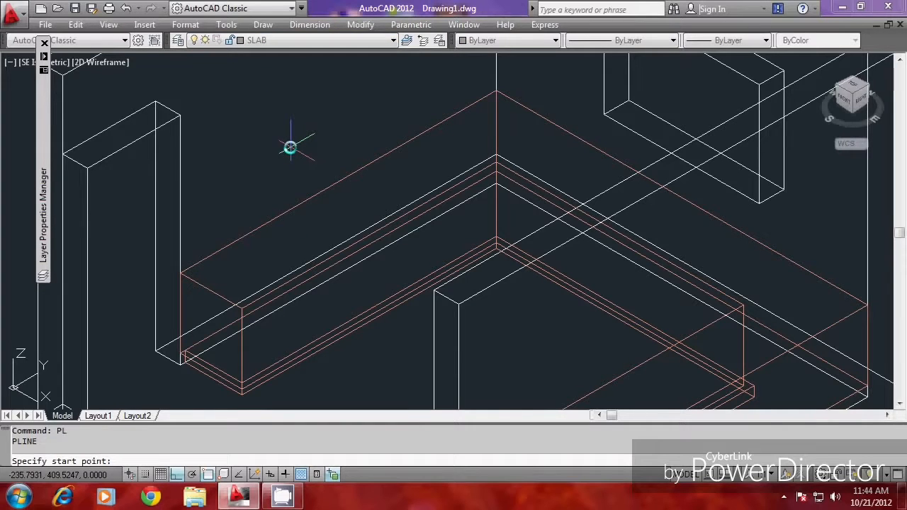
click(181, 273)
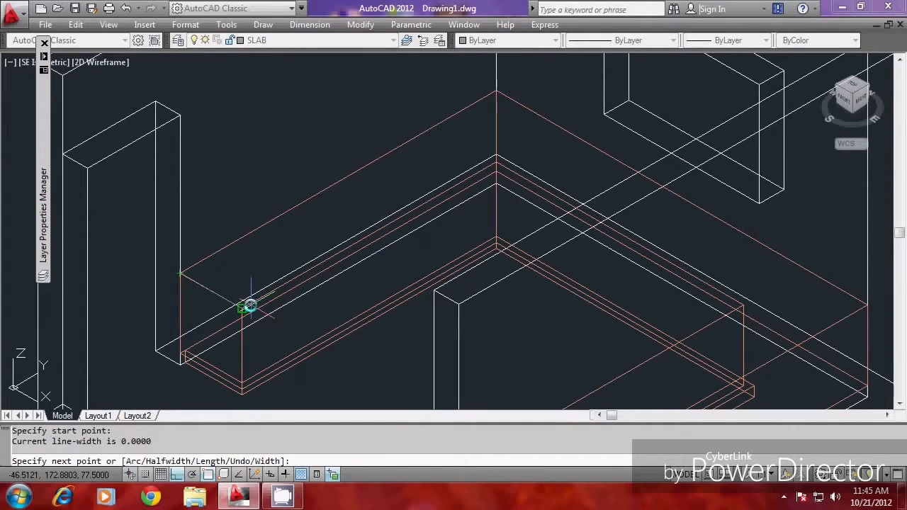
click(247, 306)
scroll(527, 141, up, 2)
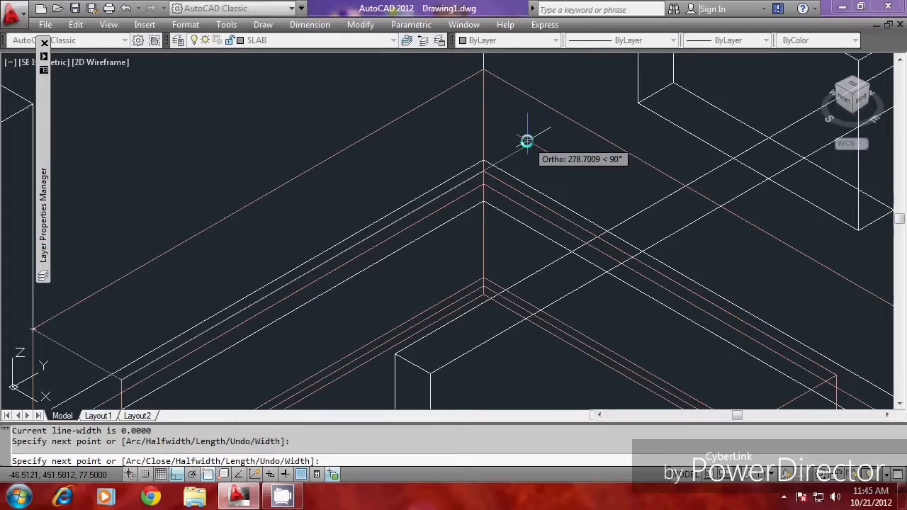
scroll(527, 140, up, 1)
click(477, 193)
scroll(473, 120, down, 3)
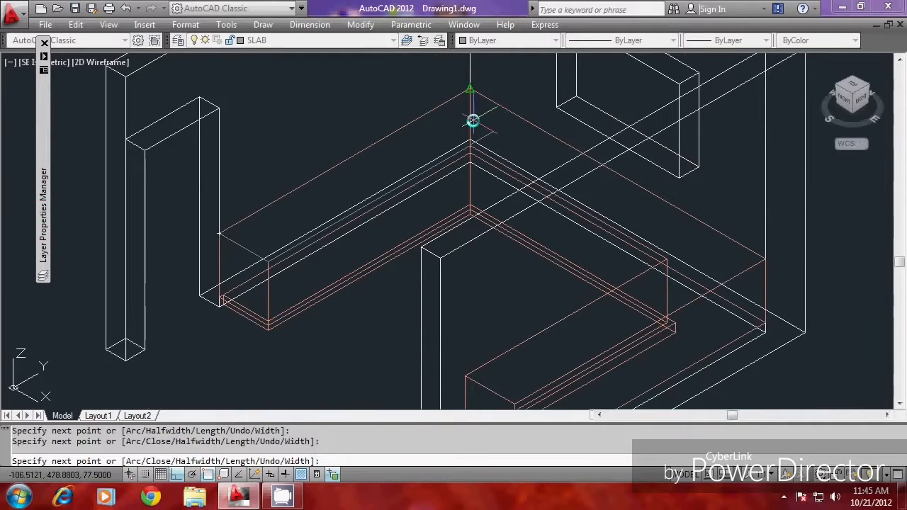
scroll(696, 288, up, 3)
click(654, 247)
scroll(621, 135, down, 4)
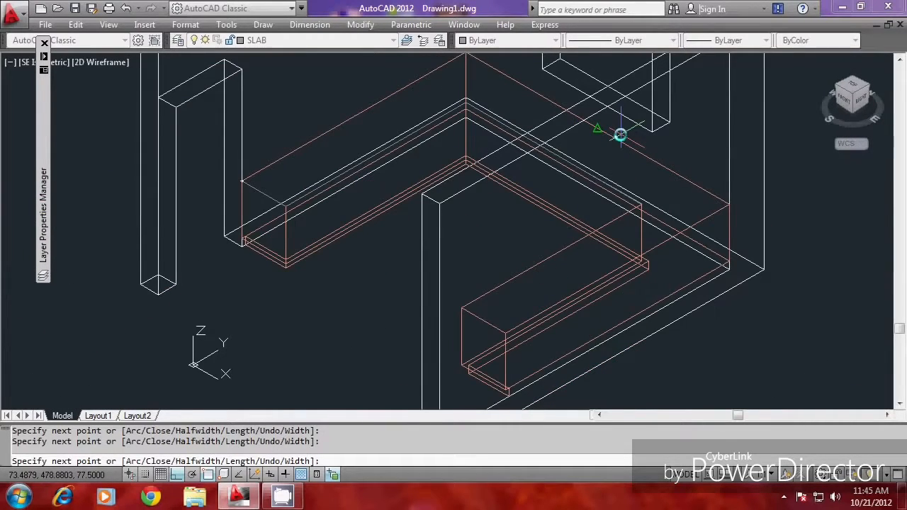
scroll(493, 141, up, 2)
click(445, 300)
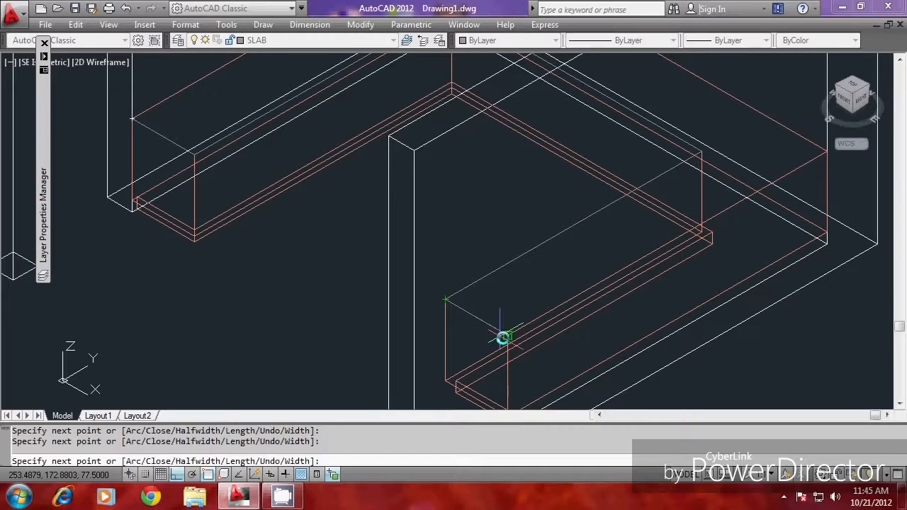
click(502, 337)
key(Return)
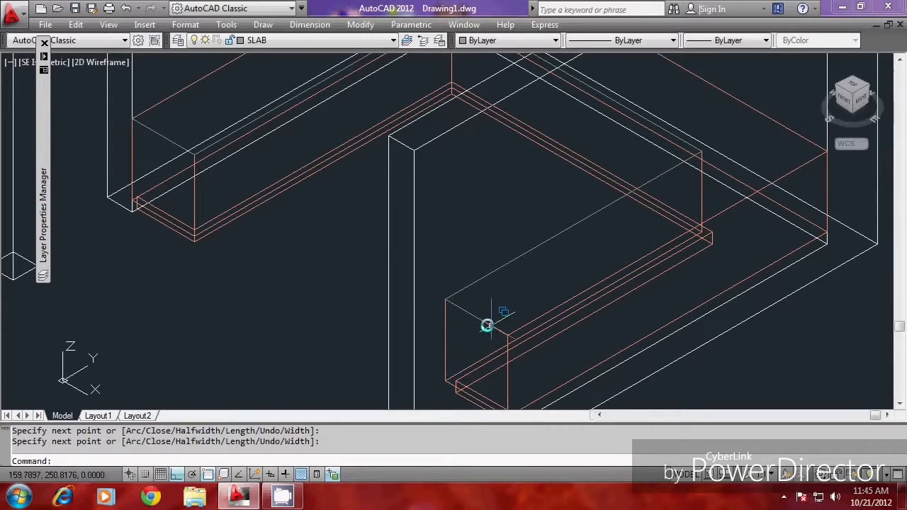
Offset the traced top-edge polyline 2.5 units outward, beyond the front of the base cabinet
scroll(256, 331, down, 2)
scroll(182, 210, up, 2)
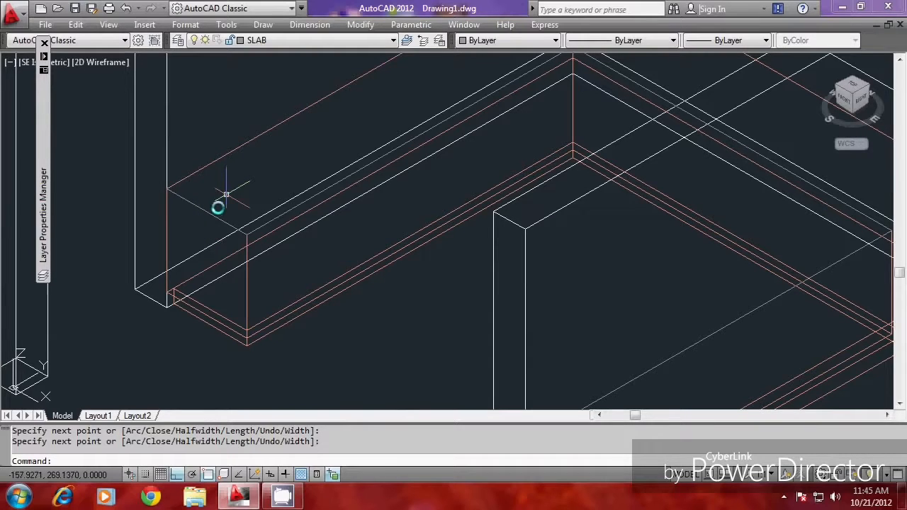
text(0)
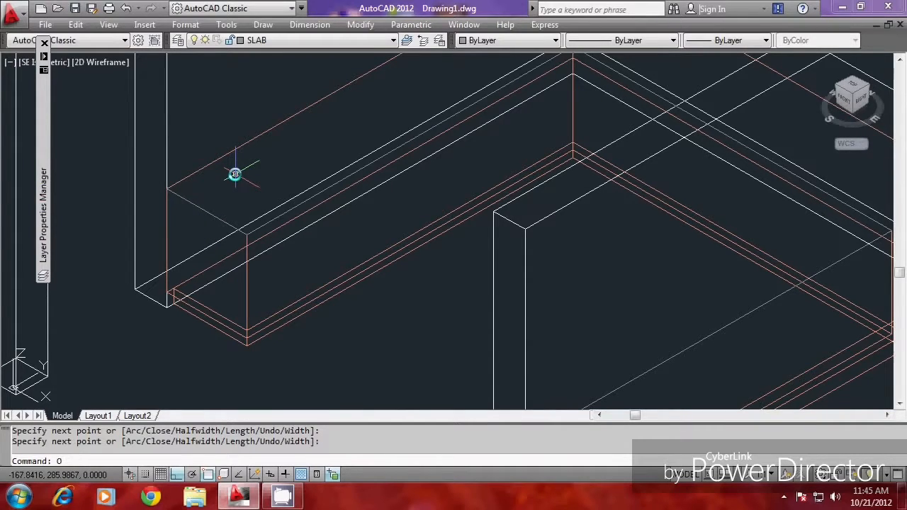
key(Return)
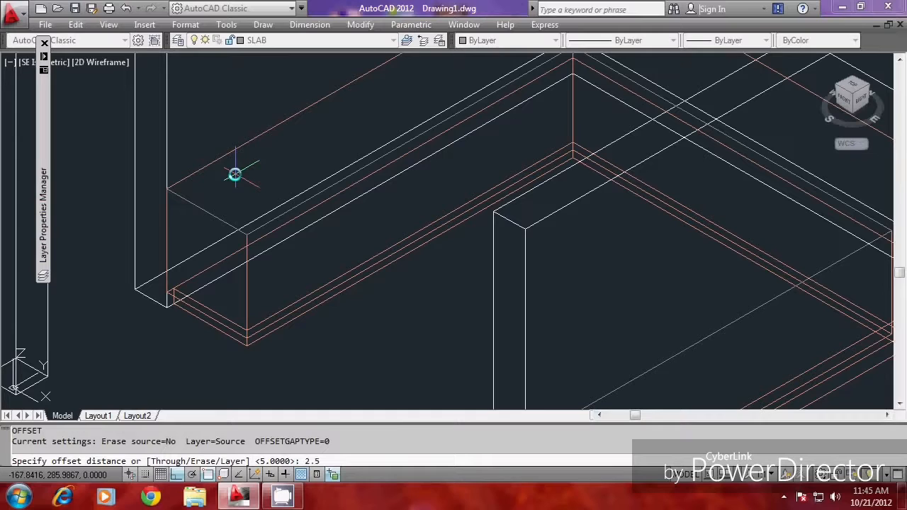
key(Return)
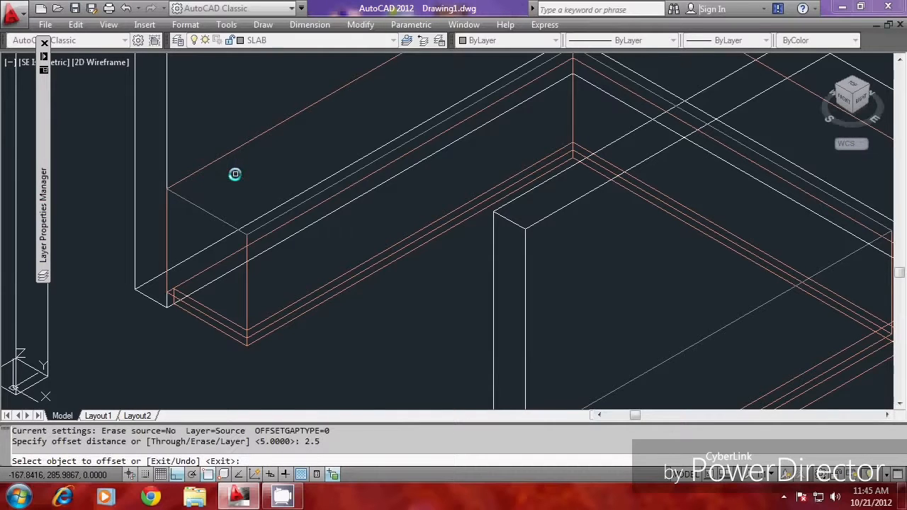
click(210, 216)
click(241, 266)
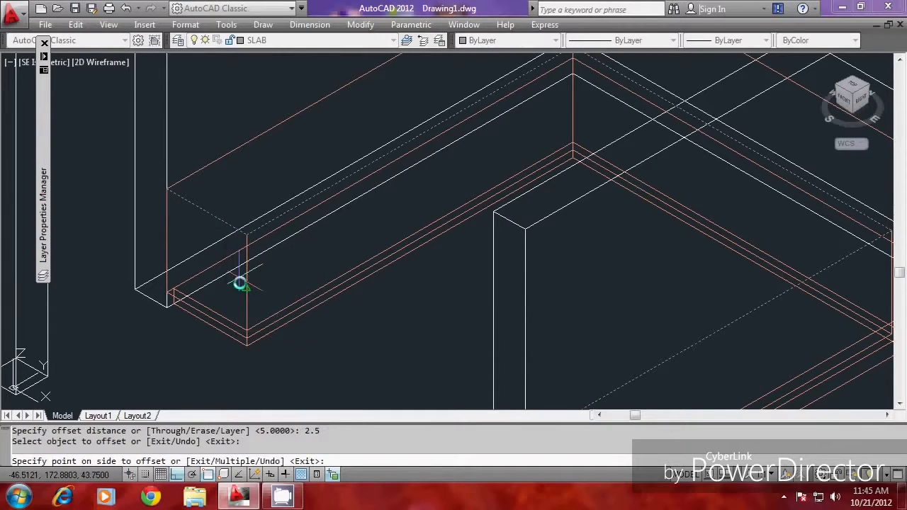
click(296, 375)
key(Escape)
key(Escape)
key(Escape)
Erase the original traced polyline on the cabinet's top edge, keeping the outward offset copy
scroll(206, 198, up, 3)
text(E)
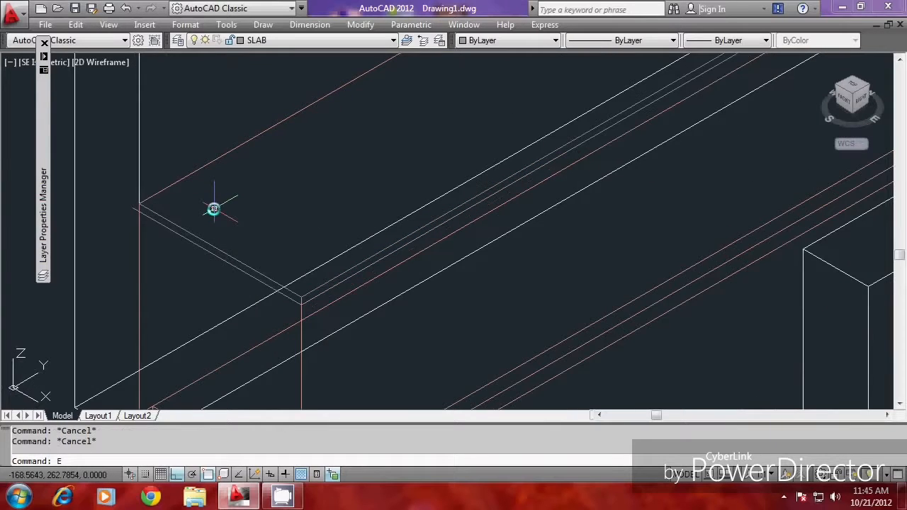
key(Return)
click(230, 254)
click(304, 293)
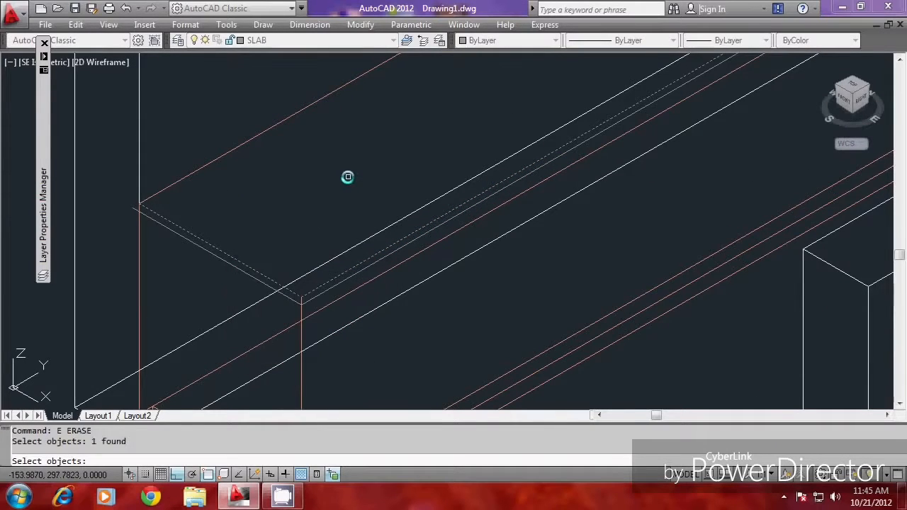
key(Escape)
scroll(196, 348, down, 2)
key(Escape)
Draw a polyline along the cabinet's back top edges, from one end of the offset outline through both wall corners to its other end
scroll(205, 295, up, 2)
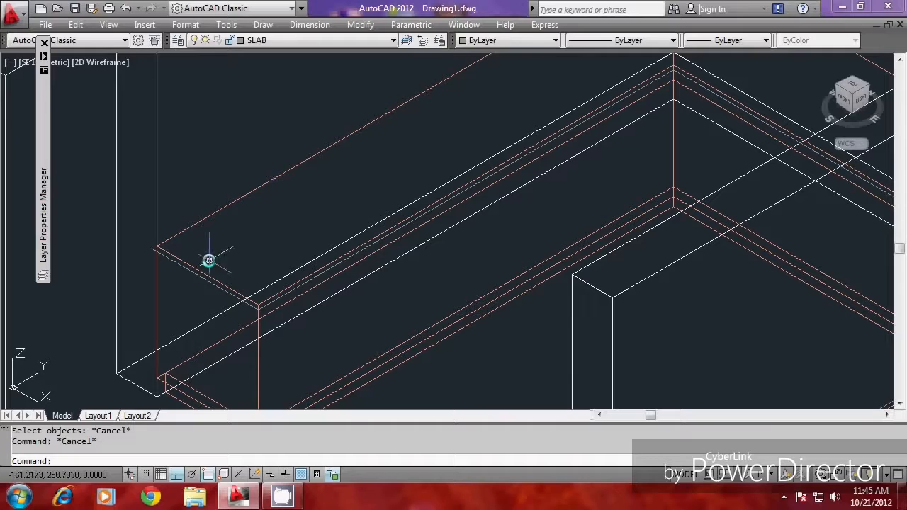
text(PL)
key(Escape)
text(PL)
key(Return)
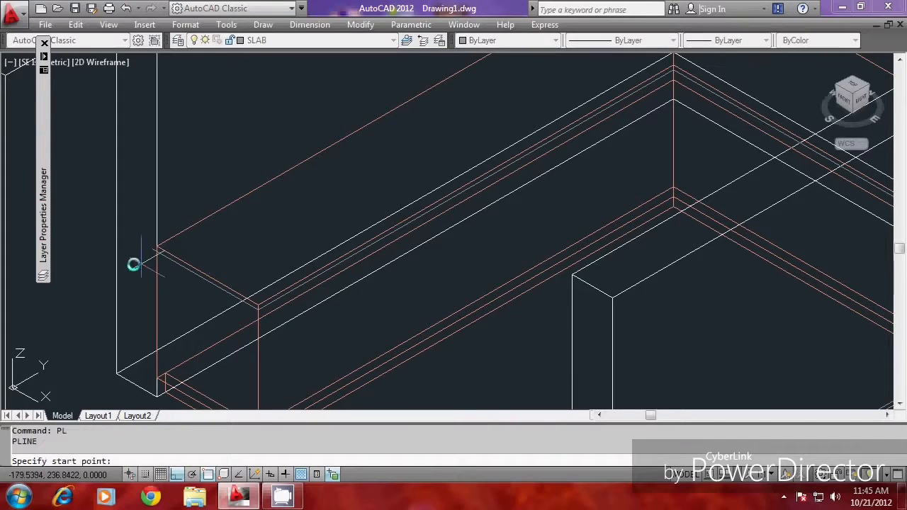
click(116, 240)
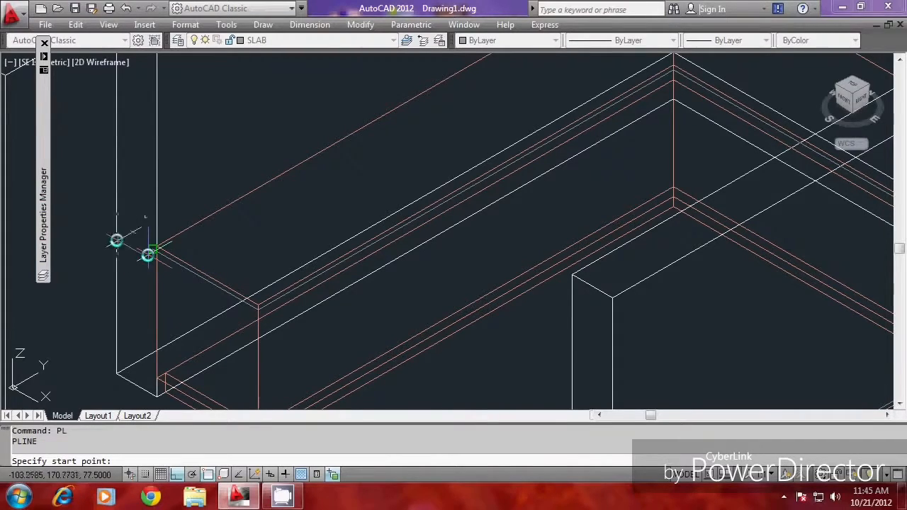
scroll(116, 240, up, 3)
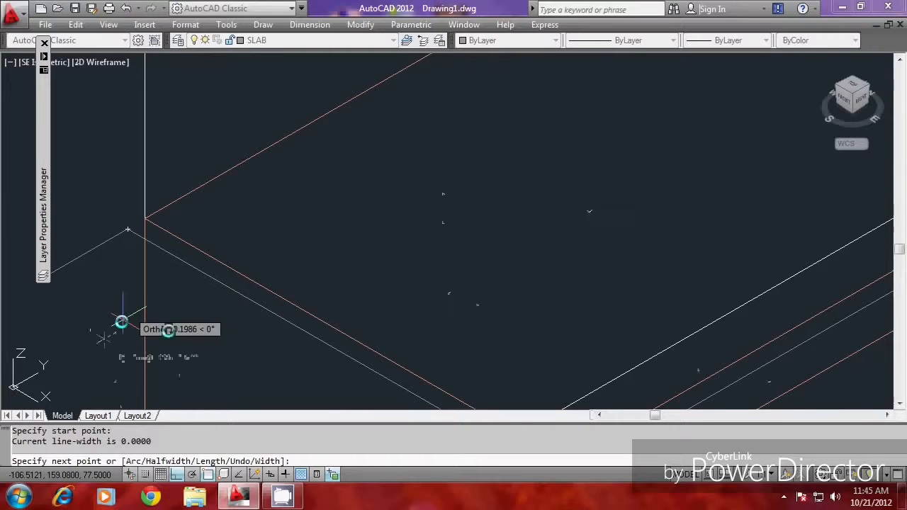
scroll(383, 242, down, 3)
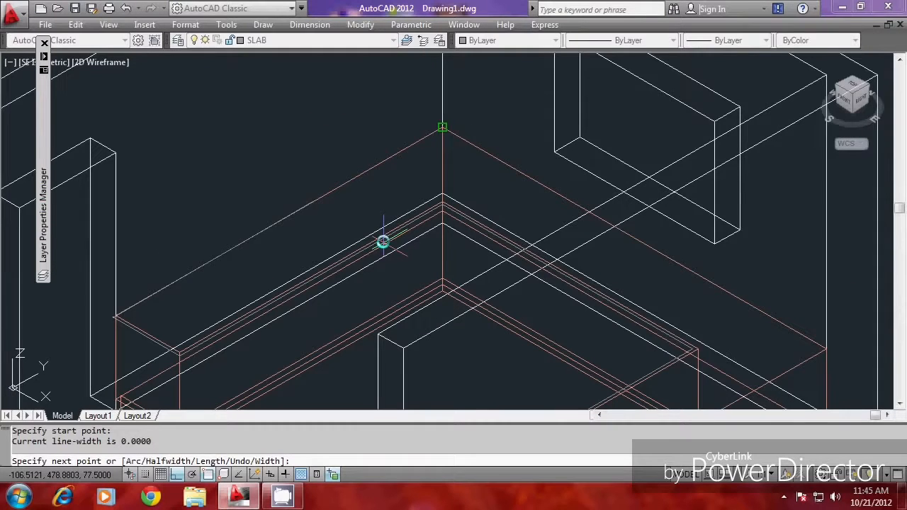
click(429, 140)
scroll(429, 140, up, 3)
scroll(446, 117, down, 3)
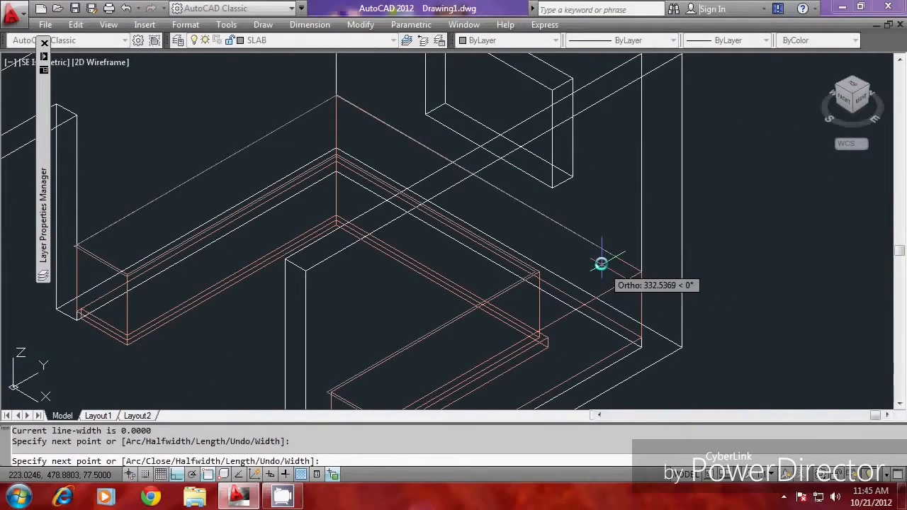
click(644, 273)
scroll(581, 290, down, 3)
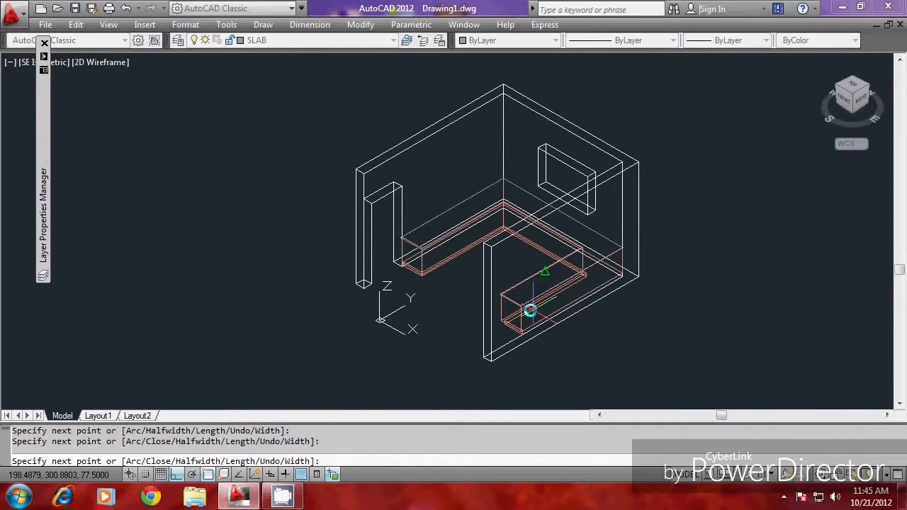
scroll(525, 309, up, 5)
click(505, 308)
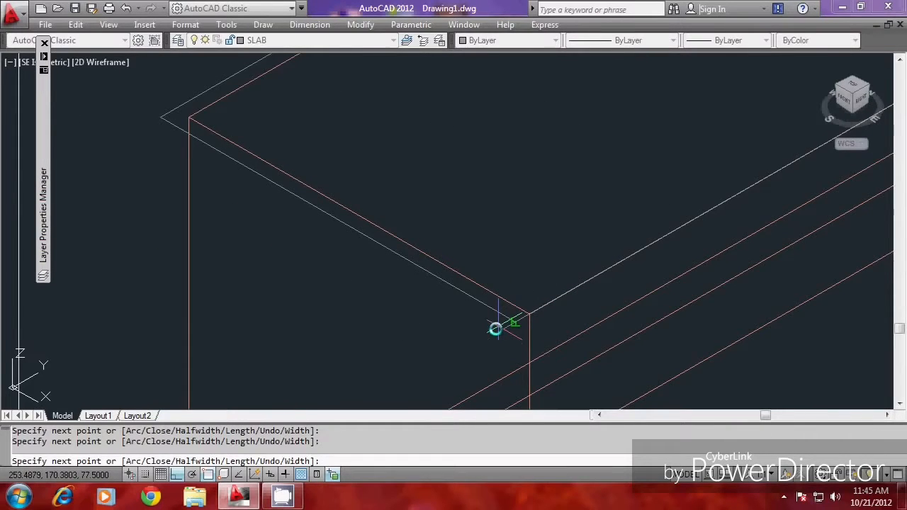
key(Return)
Join the offset front outline with the back-edge polyline into one closed countertop outline, selecting all objects for the join
scroll(464, 356, down, 3)
scroll(465, 362, down, 1)
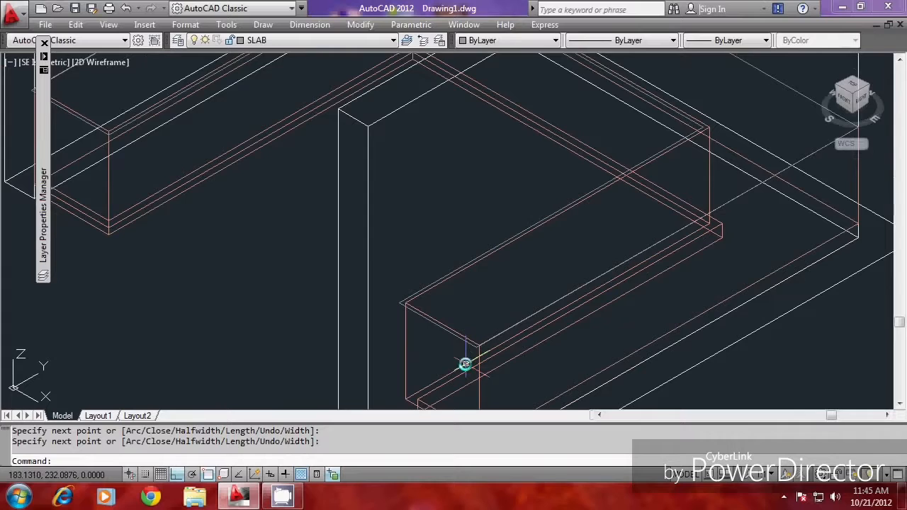
scroll(362, 278, down, 2)
scroll(276, 200, up, 3)
text(pe)
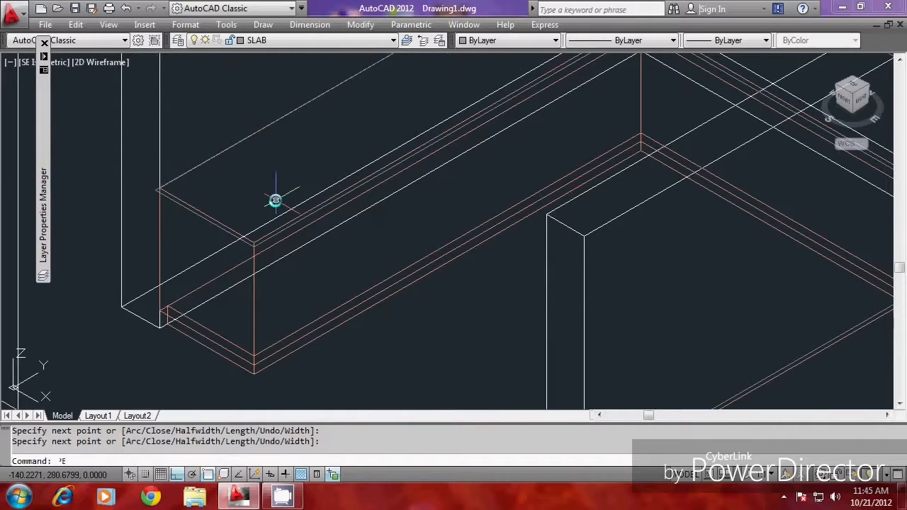
key(Return)
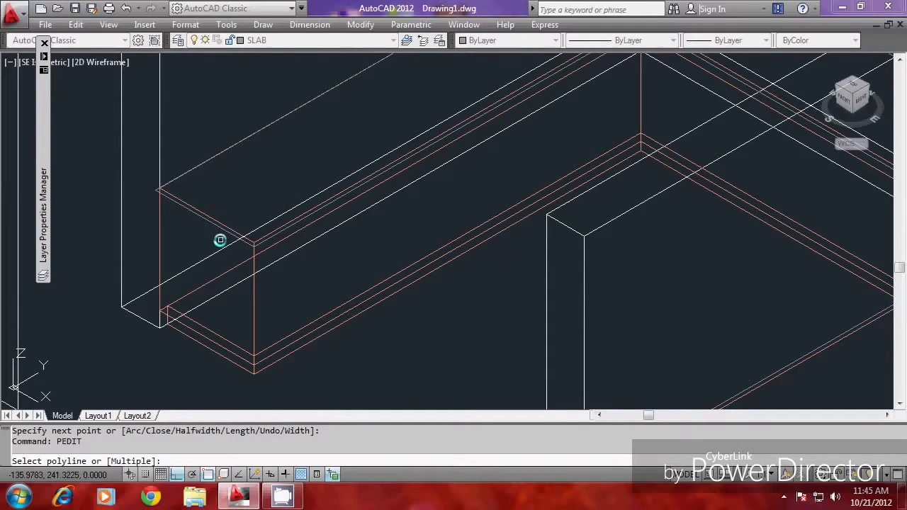
click(218, 229)
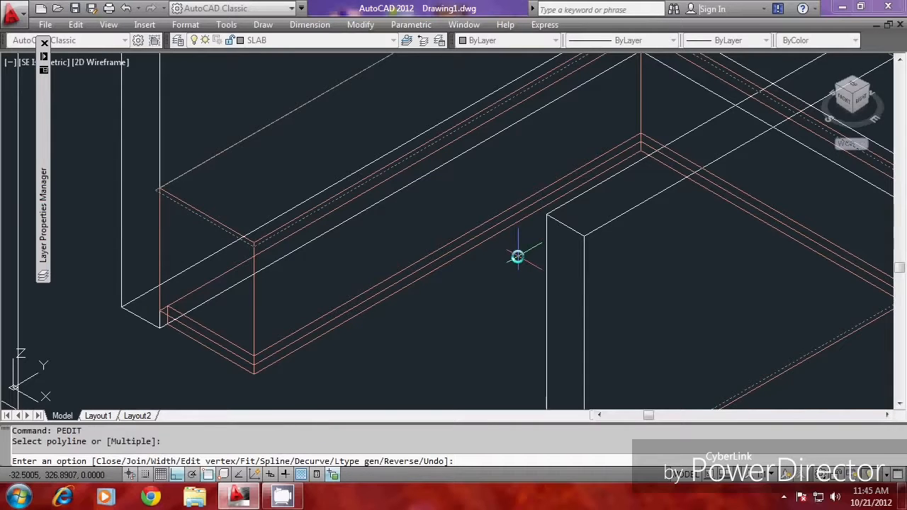
text(J)
key(Return)
text(ALL)
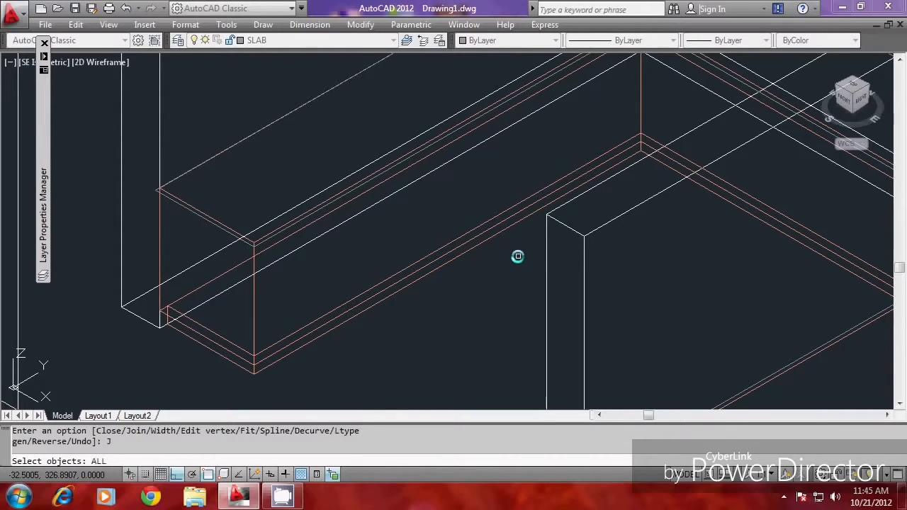
key(Return)
key(Return)
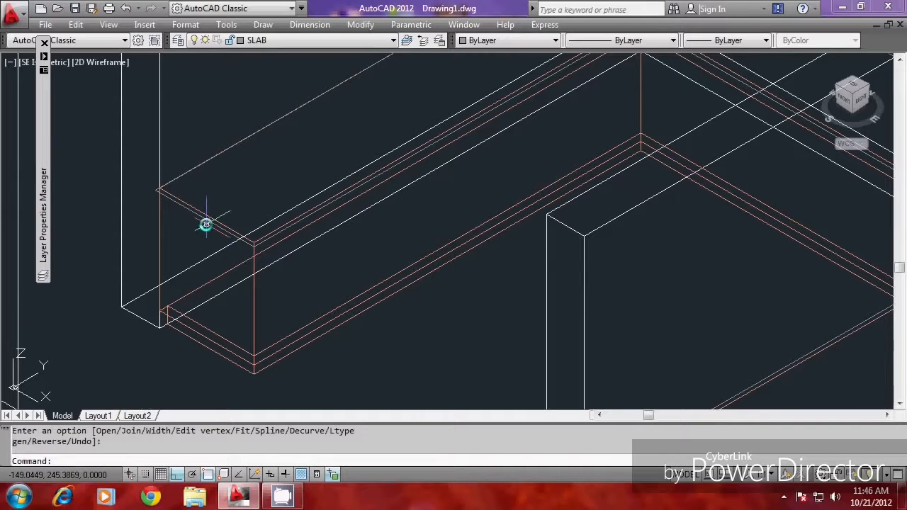
key(Escape)
key(Escape)
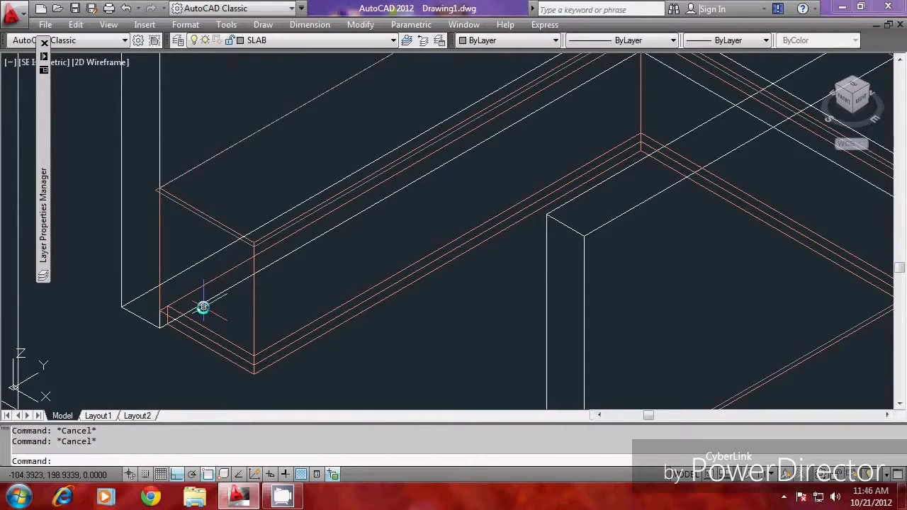
Extrude the closed U-shaped countertop outline upward by 2.5 units to form the slab
text(EXT)
key(Return)
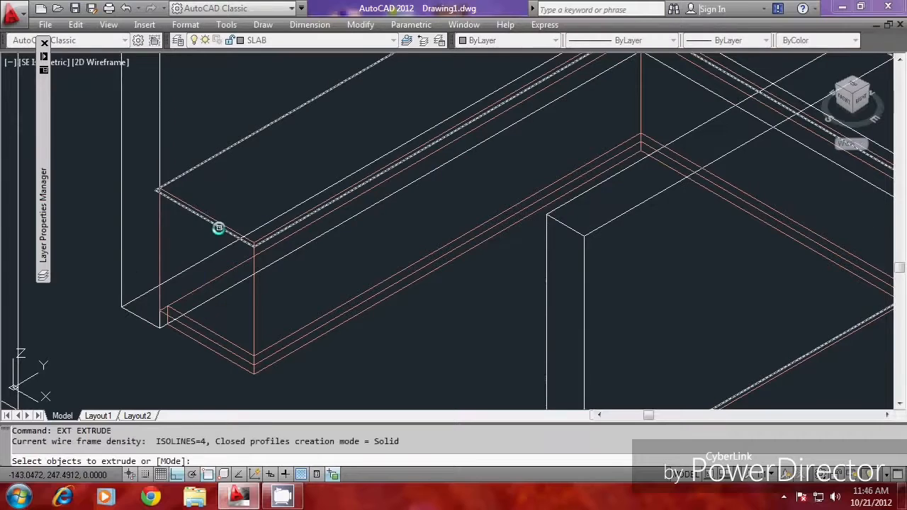
click(295, 252)
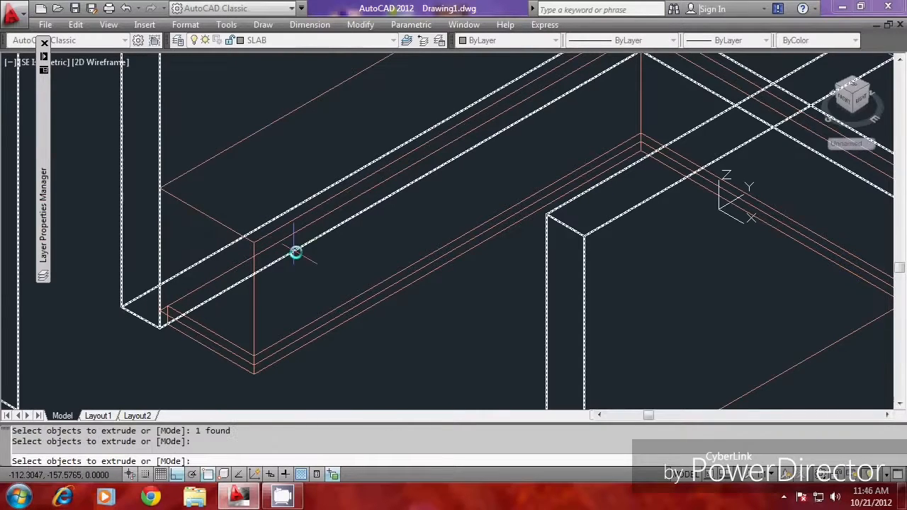
key(Return)
text(2)
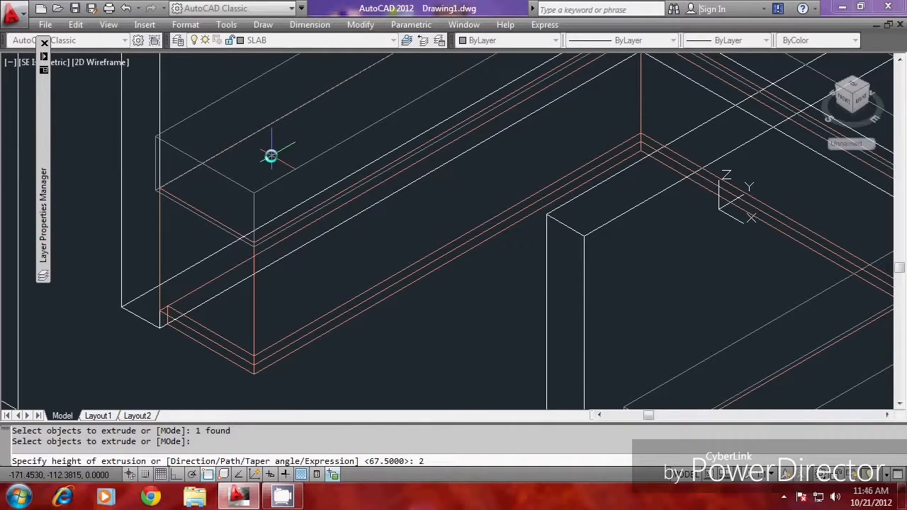
text(.5)
key(Return)
key(Escape)
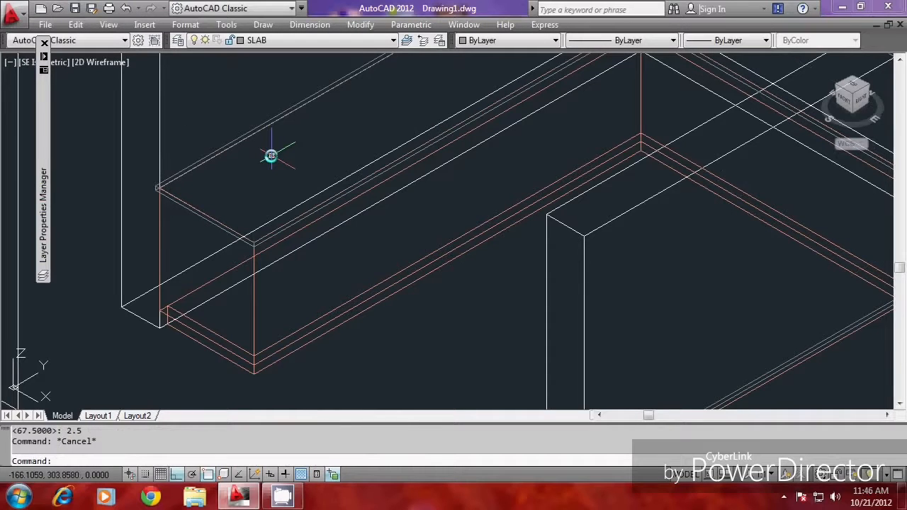
key(Escape)
Shade the model and inspect the countertop slab on top of the base cabinet
scroll(146, 258, down, 3)
scroll(236, 303, up, 3)
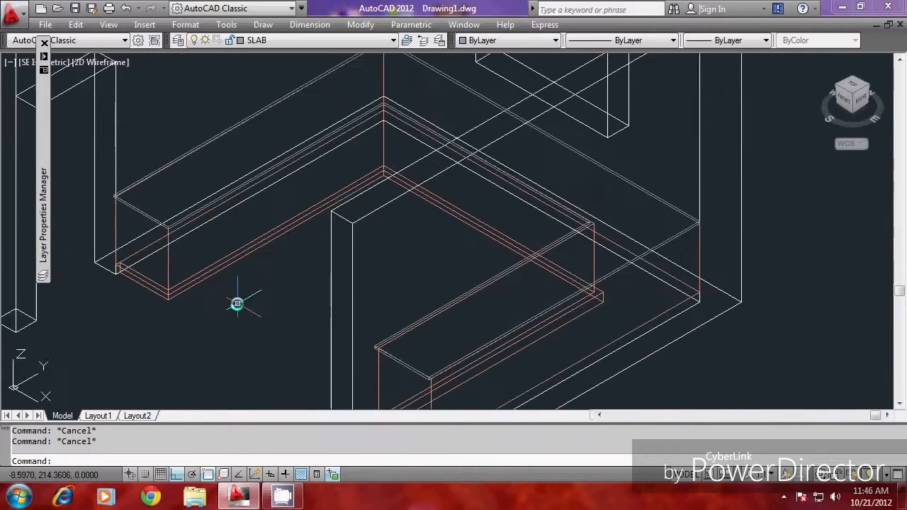
text(SHADE)
key(Return)
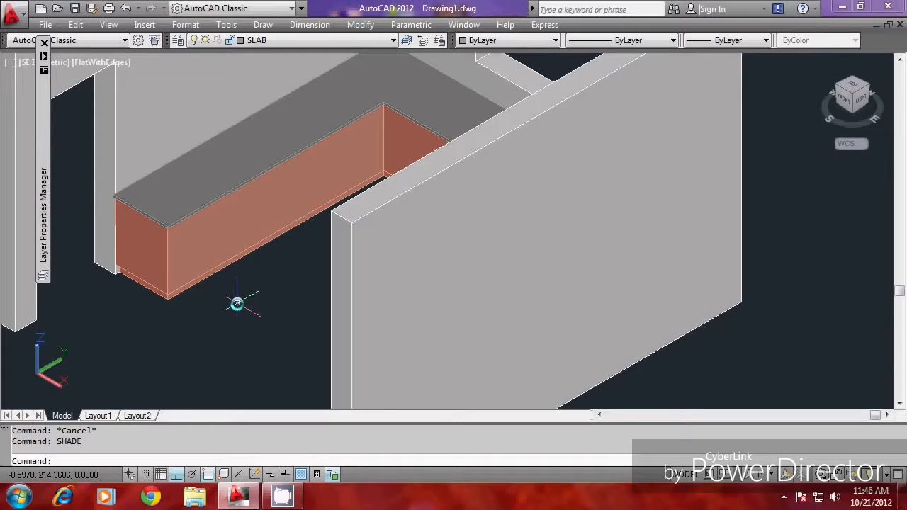
scroll(226, 298, down, 2)
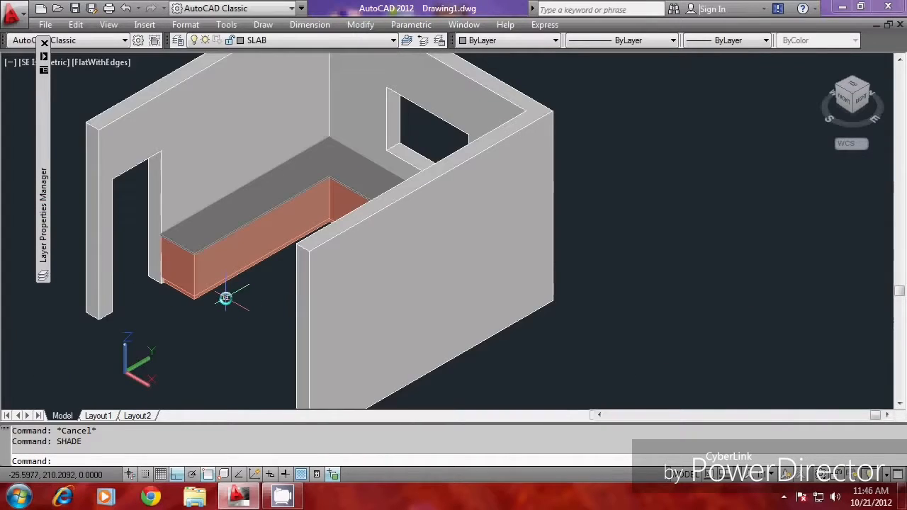
scroll(225, 298, up, 2)
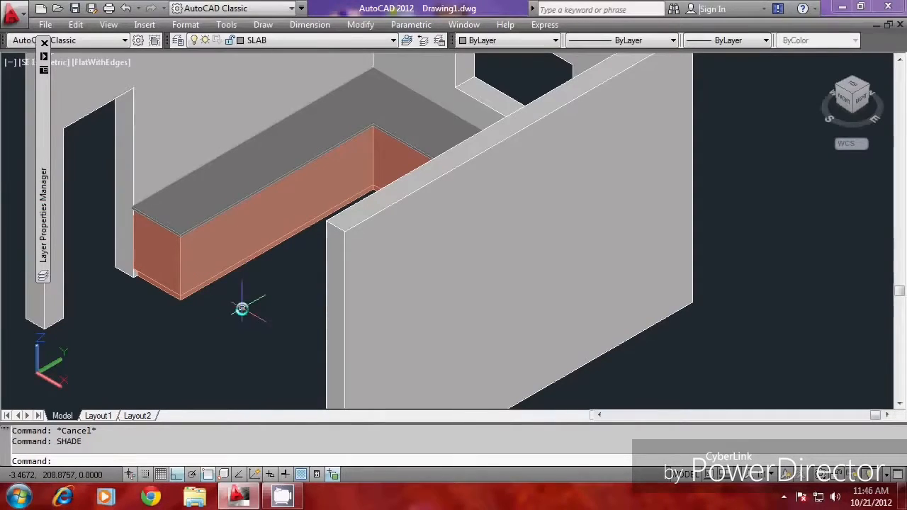
scroll(241, 290, down, 1)
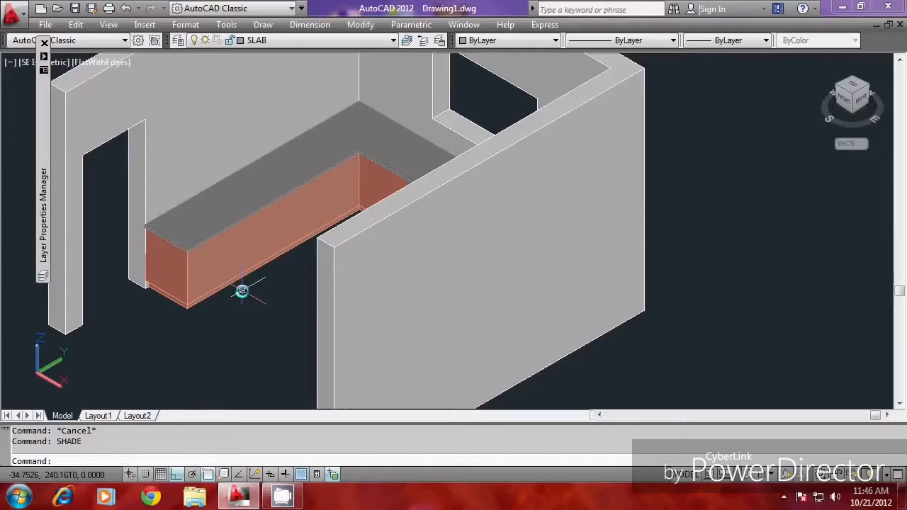